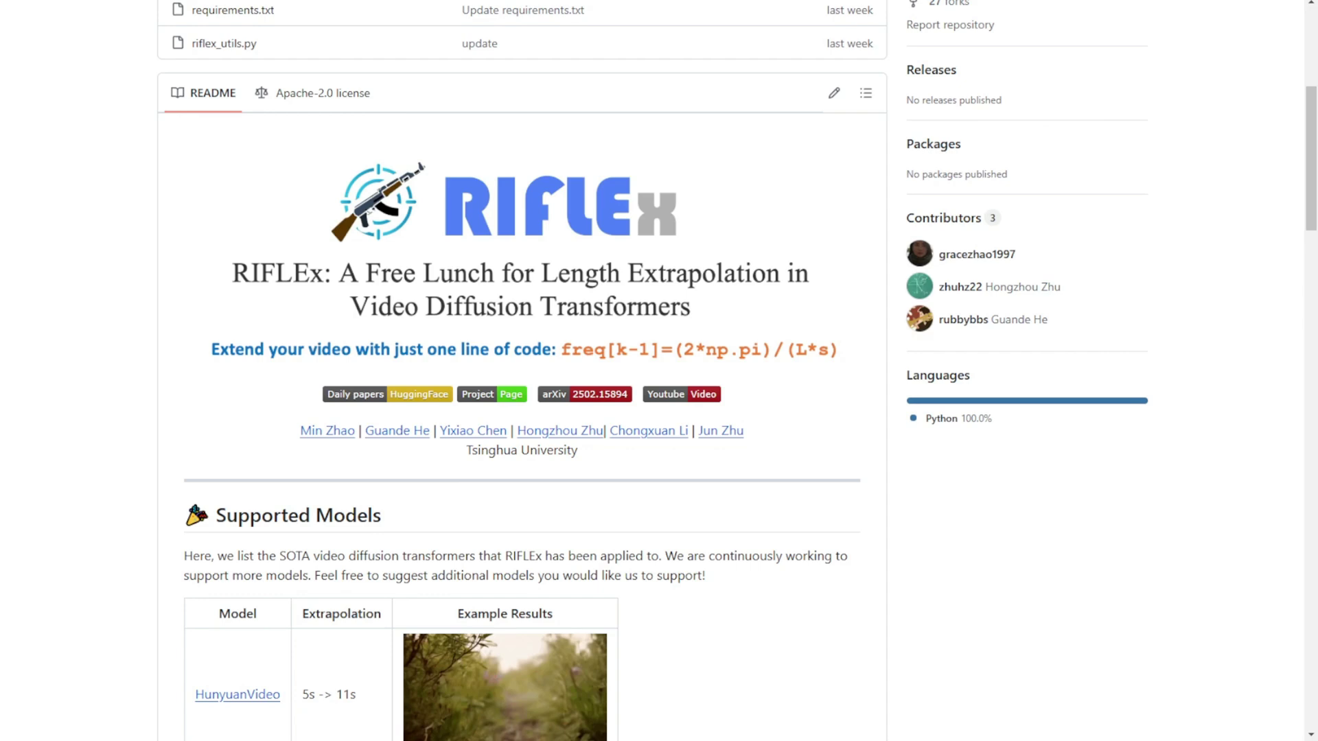
Step: Scroll the RIFLEx README from the Supported Models table down to the RIFLEx Code section
{"action": "scroll", "coordinate": [521, 370], "scroll_direction": "down", "scroll_amount": 6}
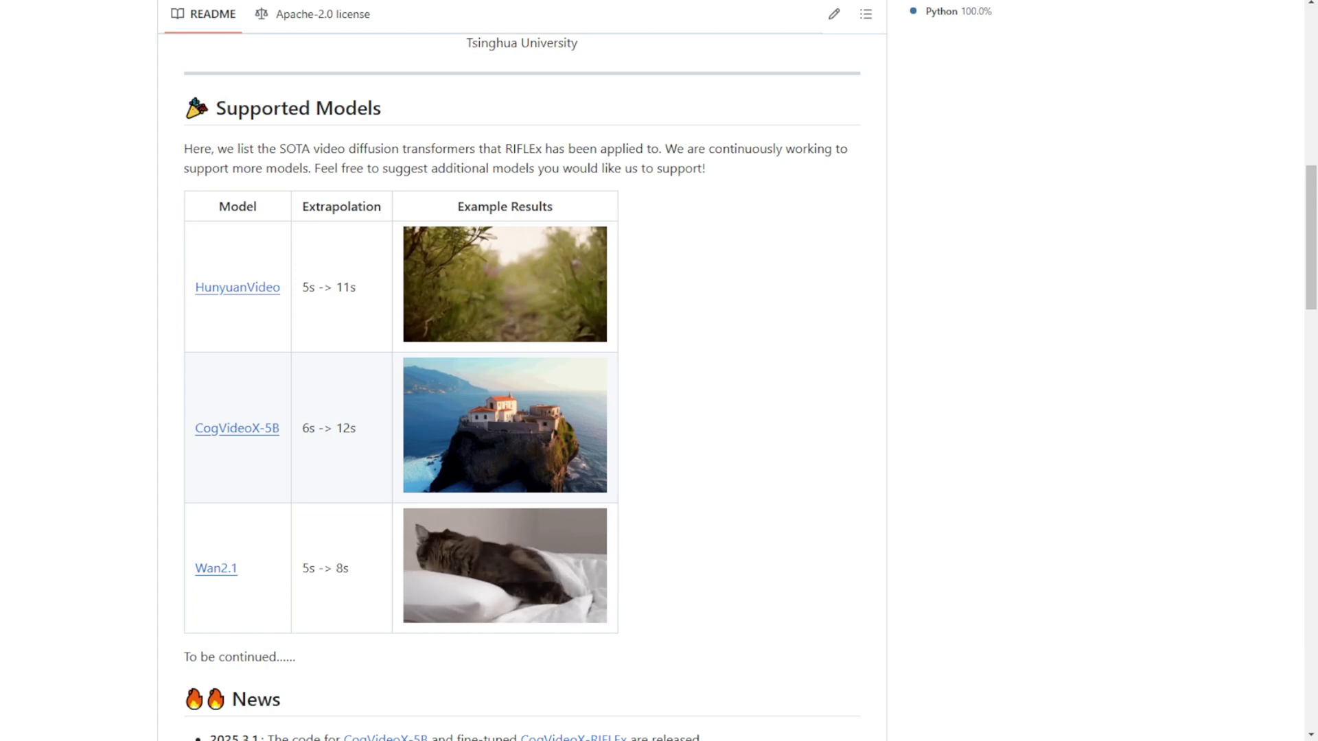
{"action": "scroll", "coordinate": [521, 371], "scroll_direction": "down", "scroll_amount": 1}
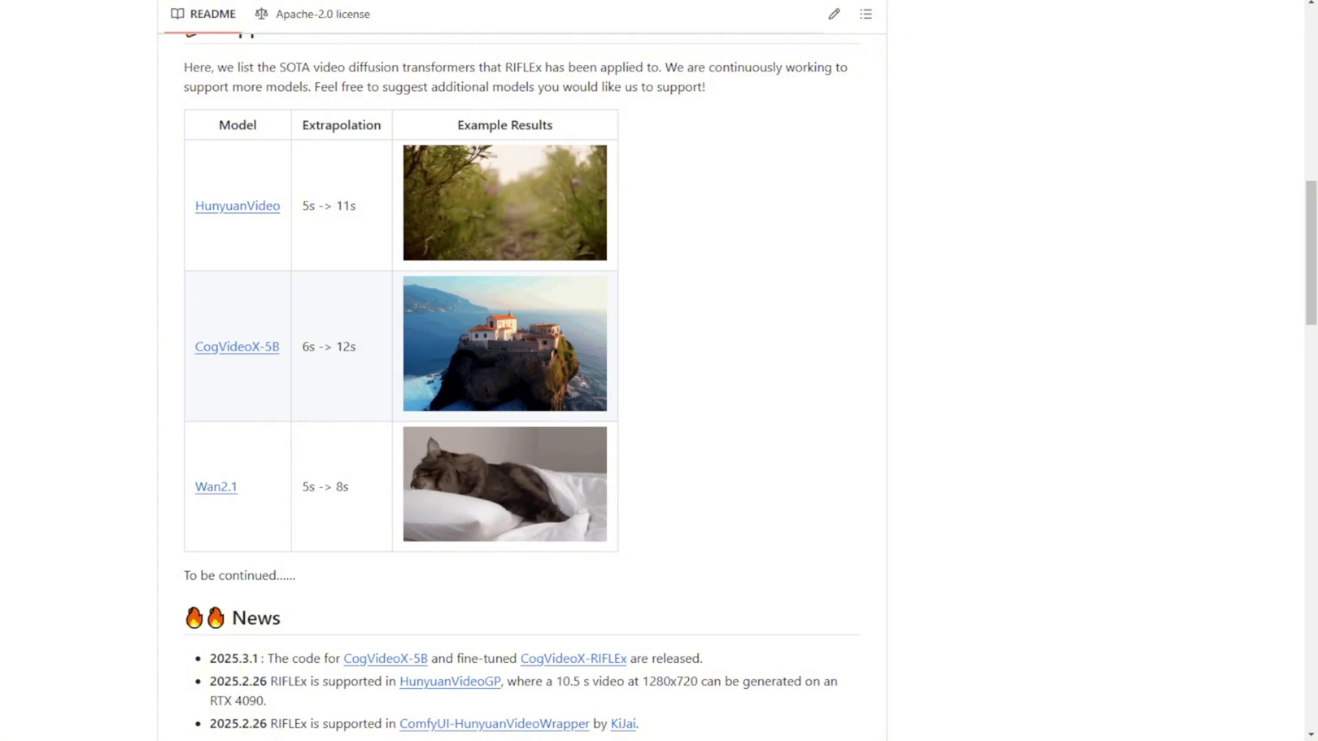
{"action": "scroll", "coordinate": [522, 371], "scroll_direction": "up", "scroll_amount": 4}
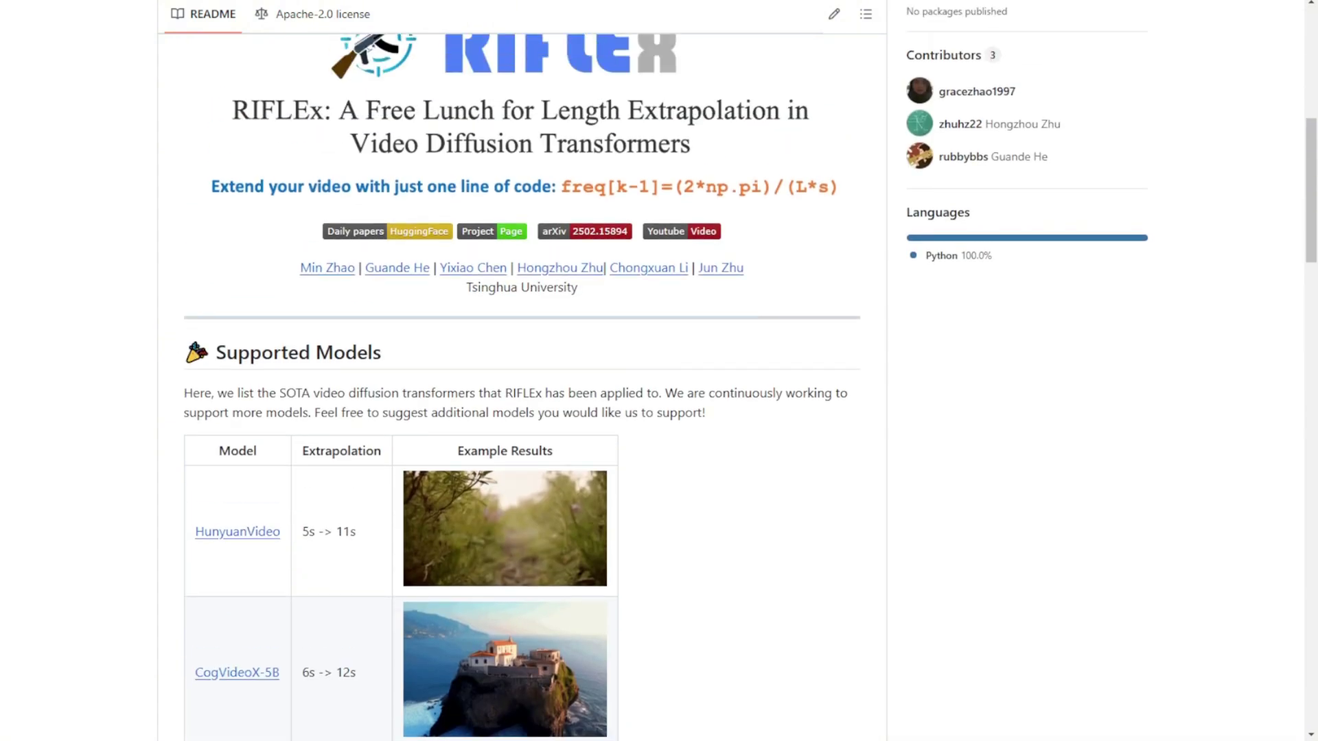
{"action": "scroll", "coordinate": [521, 370], "scroll_direction": "down", "scroll_amount": 12}
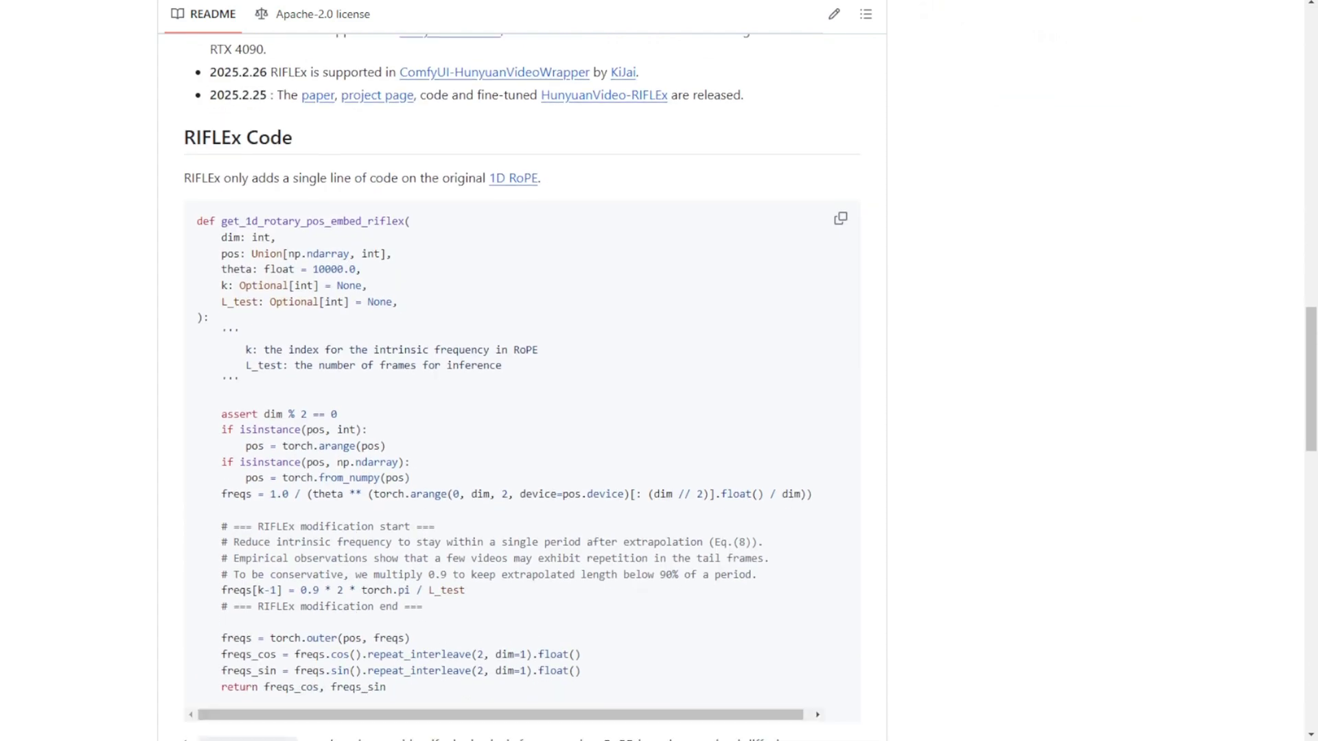
Step: Highlight the RIFLEx code block, its comment lines and the freqs[k-1] = 0.9 * 2 * torch.pi / L_test line
{"action": "scroll", "coordinate": [521, 371], "scroll_direction": "down", "scroll_amount": 1}
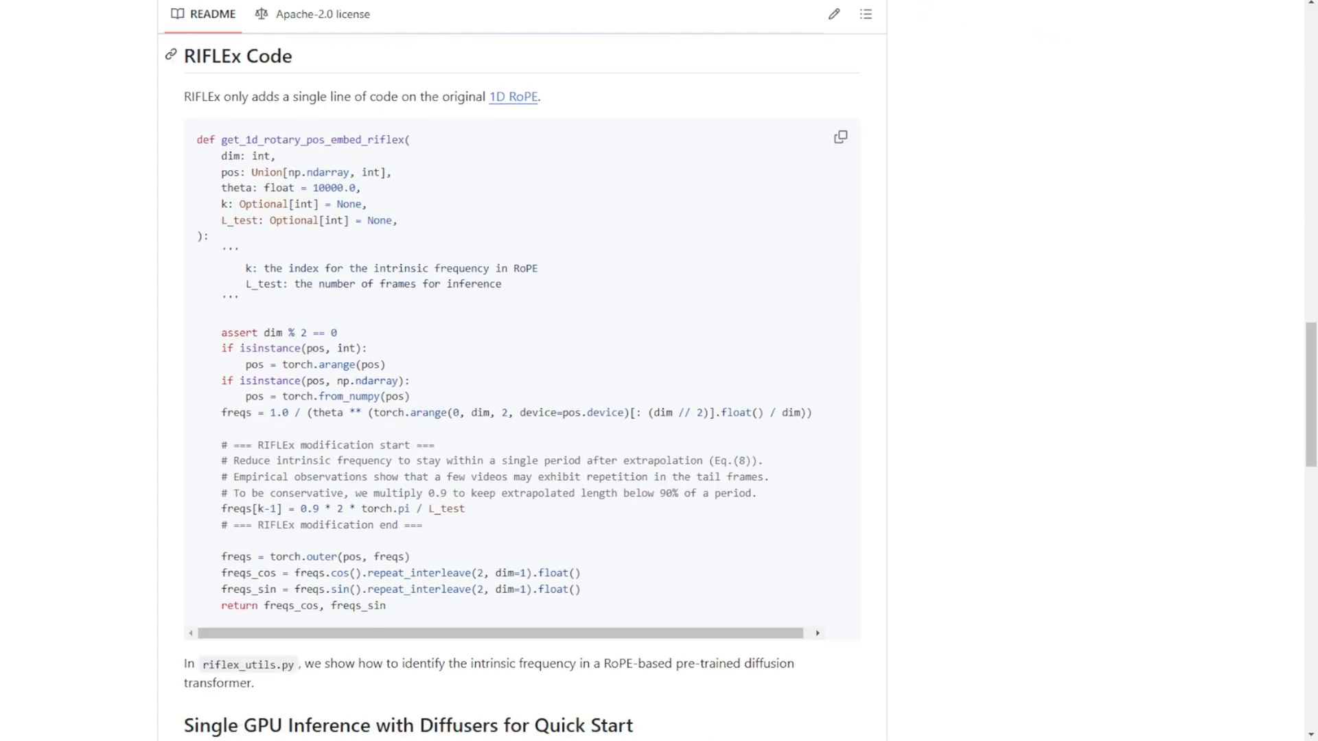
{"action": "left_click_drag", "start_coordinate": [197, 140], "coordinate": [608, 619]}
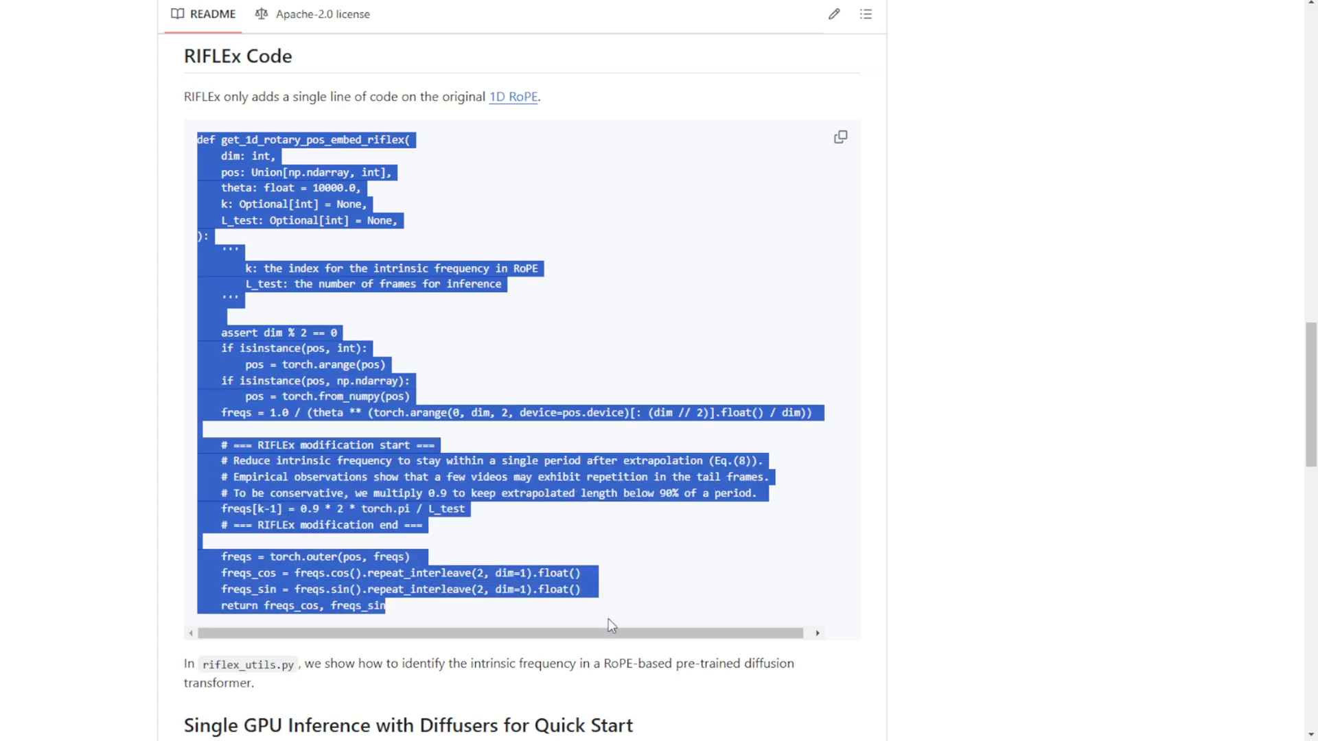
{"action": "left_click", "coordinate": [676, 516]}
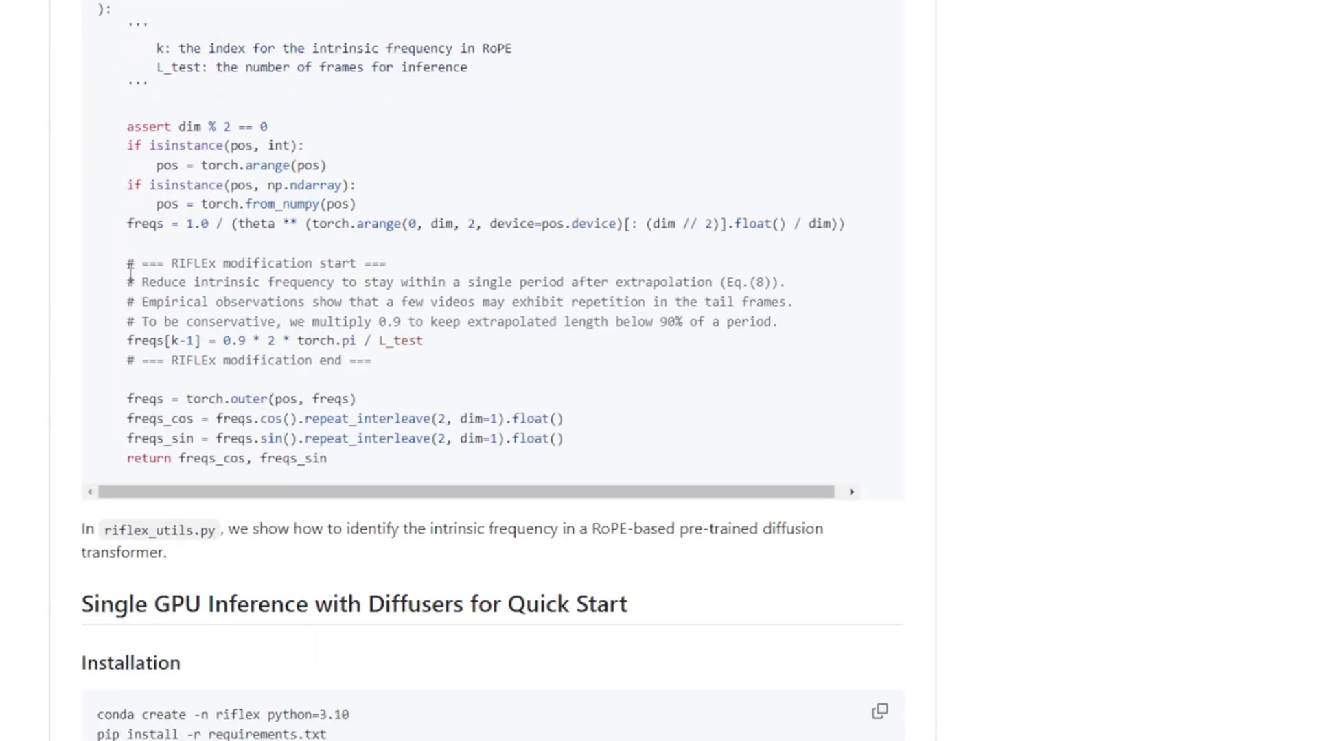
{"action": "left_click_drag", "start_coordinate": [126, 266], "coordinate": [456, 374]}
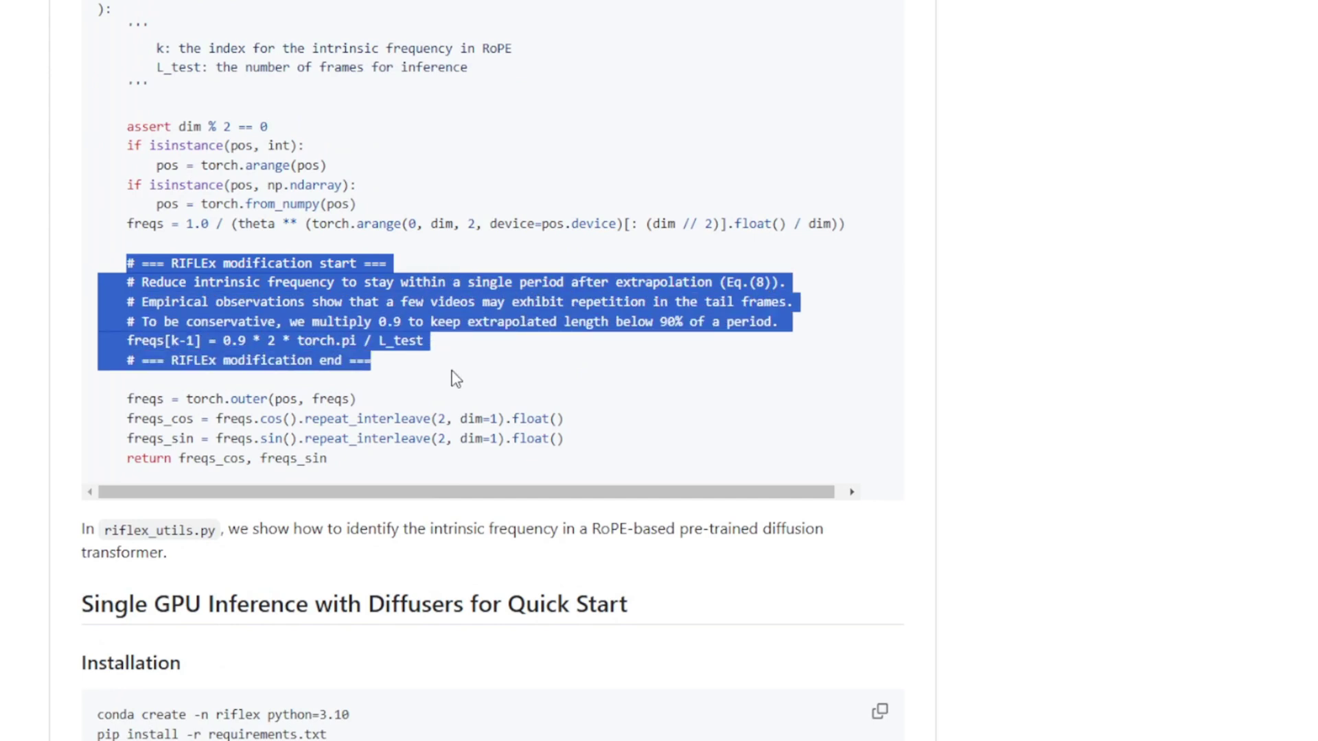
{"action": "left_click", "coordinate": [549, 391]}
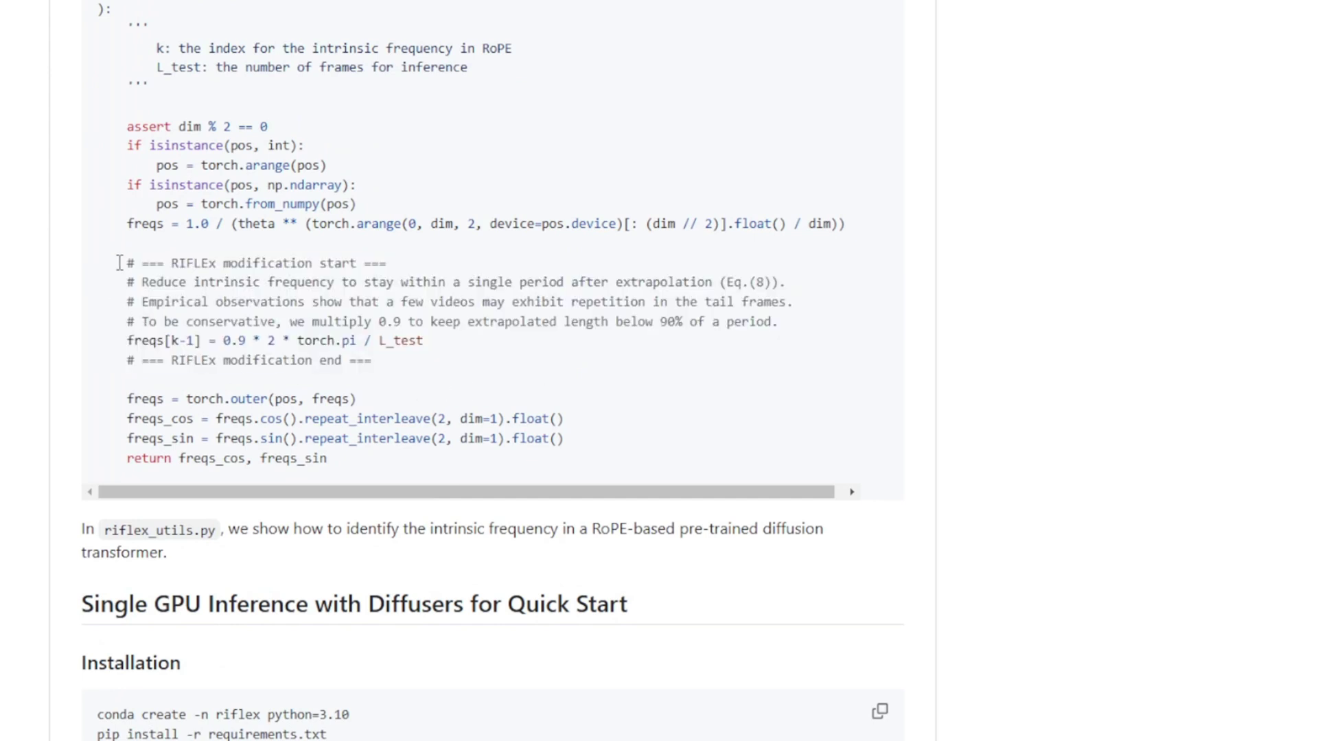
{"action": "left_click_drag", "start_coordinate": [127, 269], "coordinate": [820, 329]}
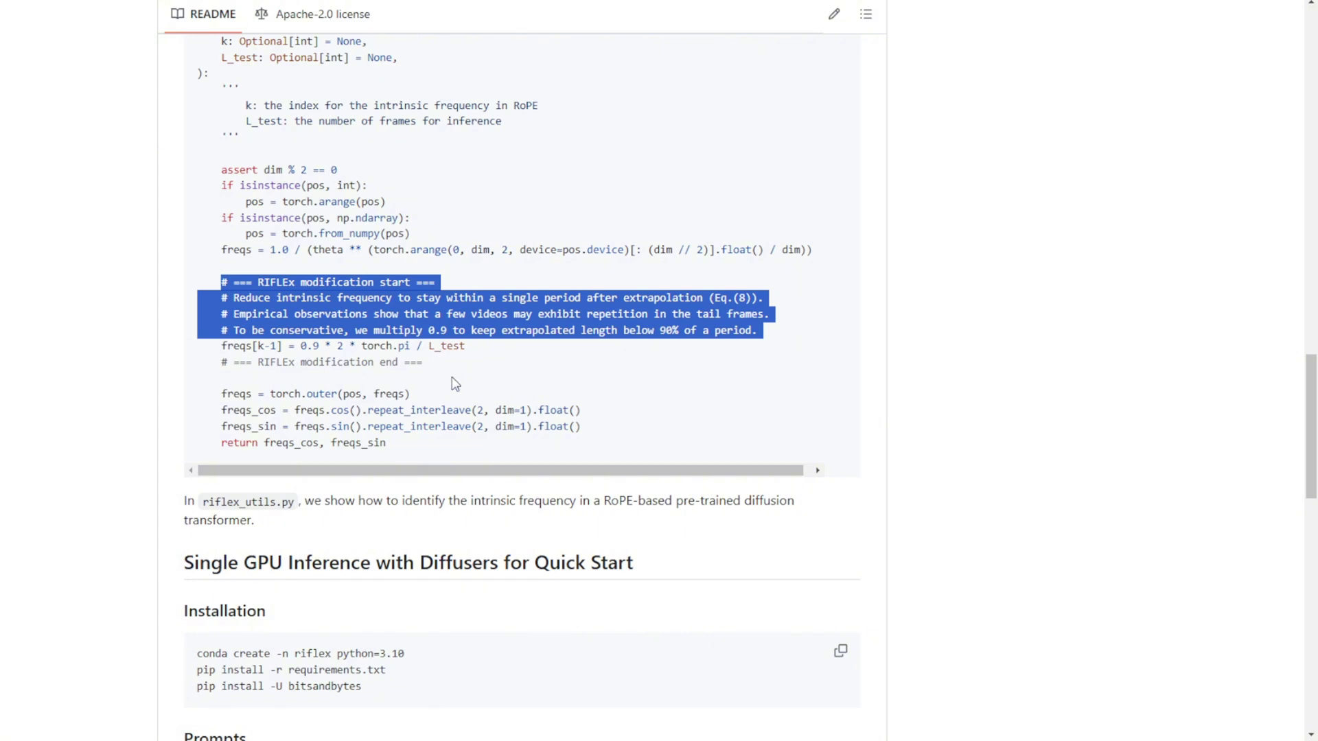
{"action": "left_click", "coordinate": [464, 355]}
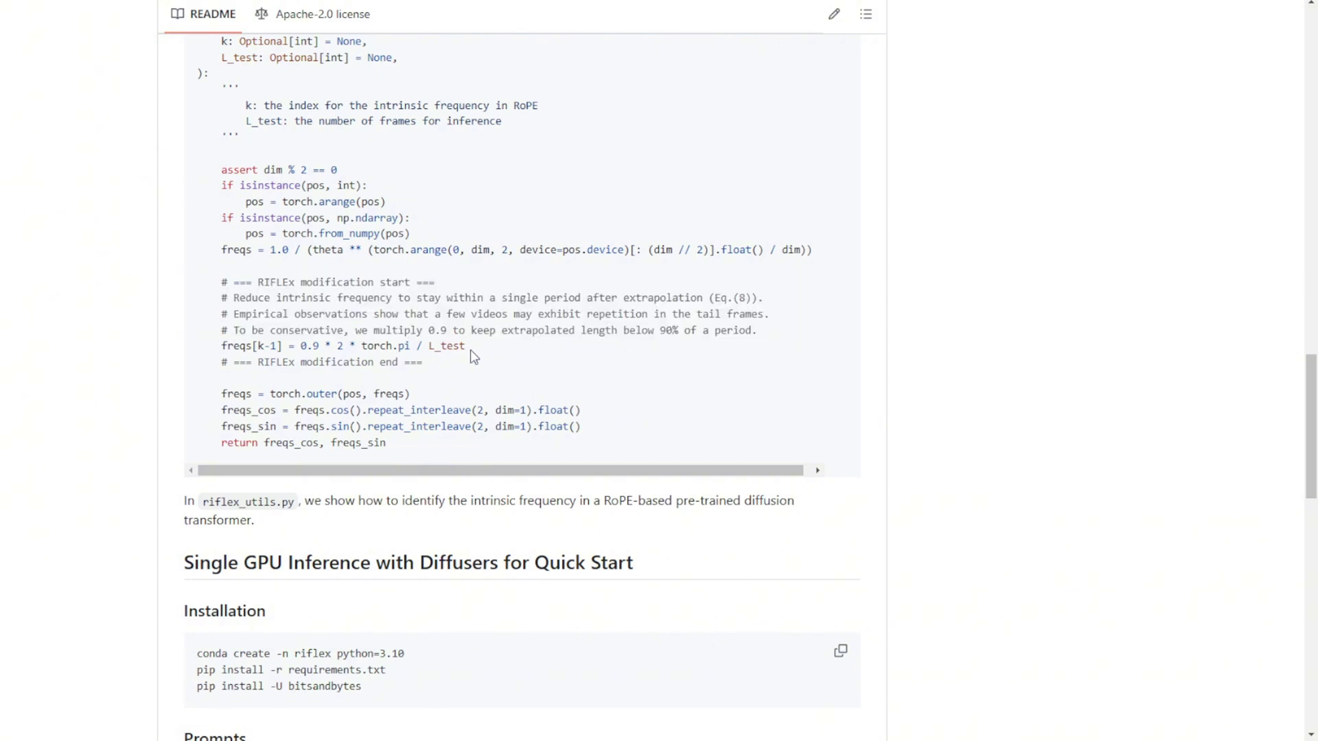
{"action": "left_click_drag", "start_coordinate": [471, 356], "coordinate": [219, 352]}
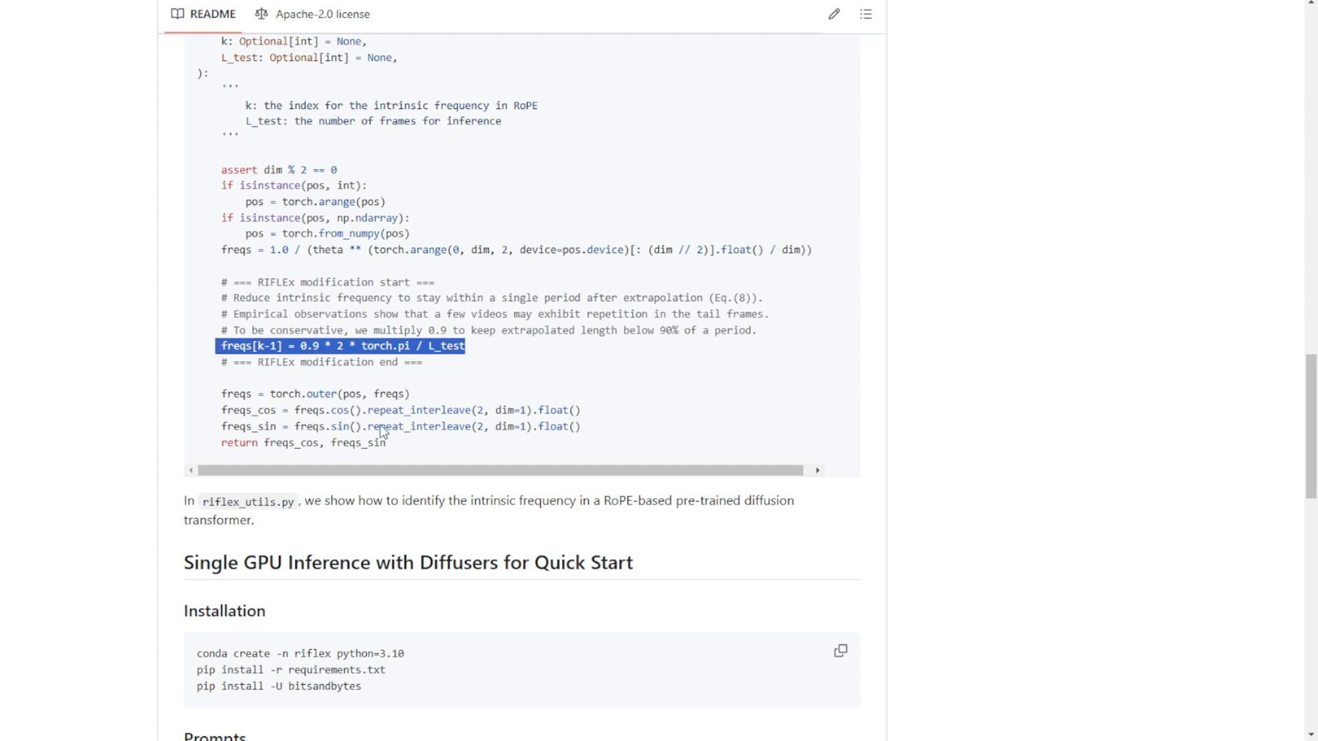
{"action": "left_click", "coordinate": [278, 382]}
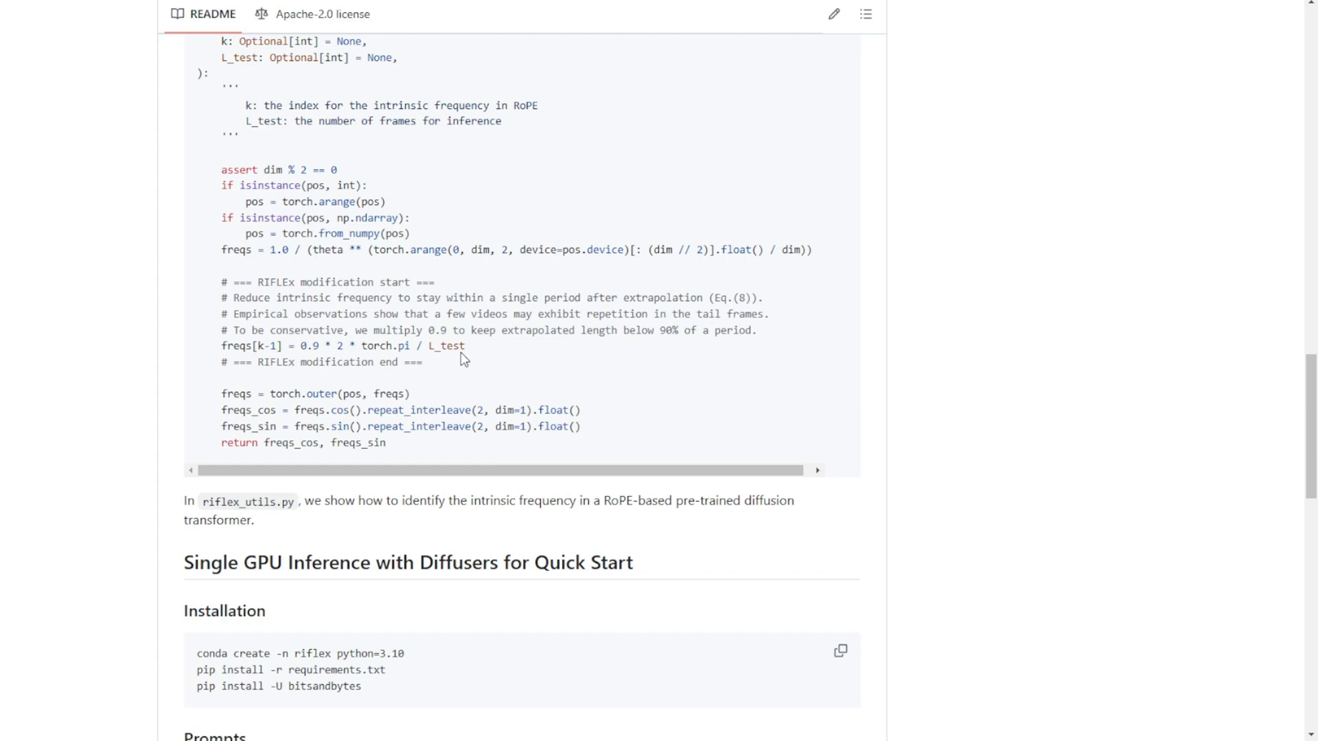
Step: Scroll back up and mark the Wan2.1 row of the Supported Models table
{"action": "scroll", "coordinate": [370, 249], "scroll_direction": "up", "scroll_amount": 10}
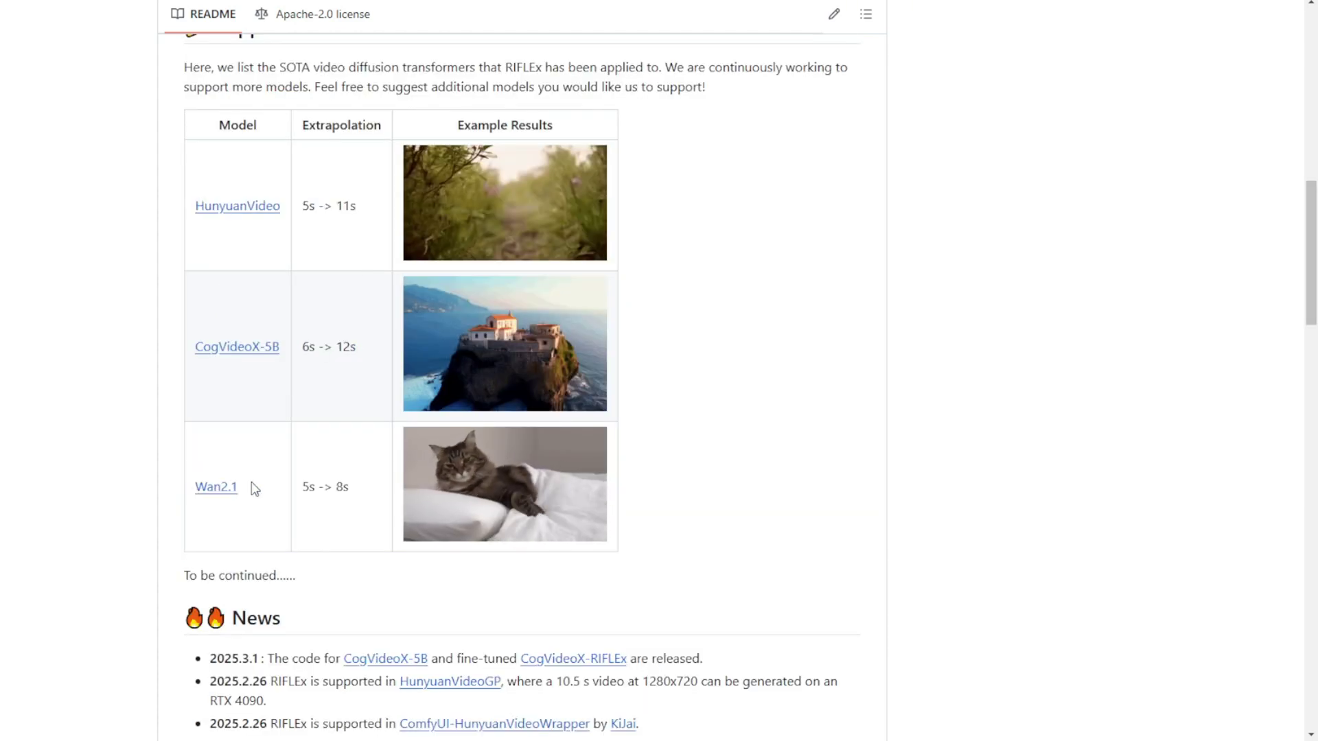
{"action": "left_click_drag", "start_coordinate": [253, 488], "coordinate": [234, 422]}
{"action": "left_click", "coordinate": [259, 397]}
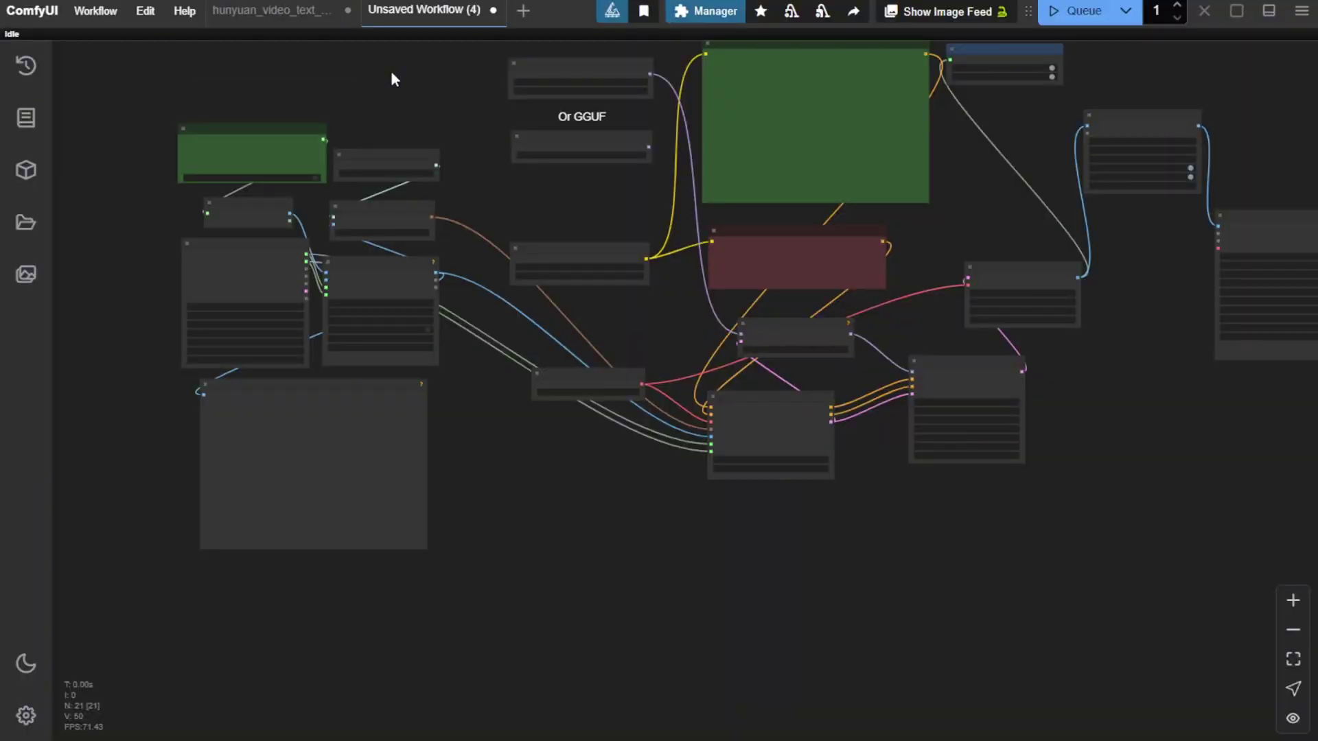
Step: Switch to the hunyuan_video_text workflow and nudge its CLIP Text Encode node slightly left
{"action": "left_click", "coordinate": [282, 15]}
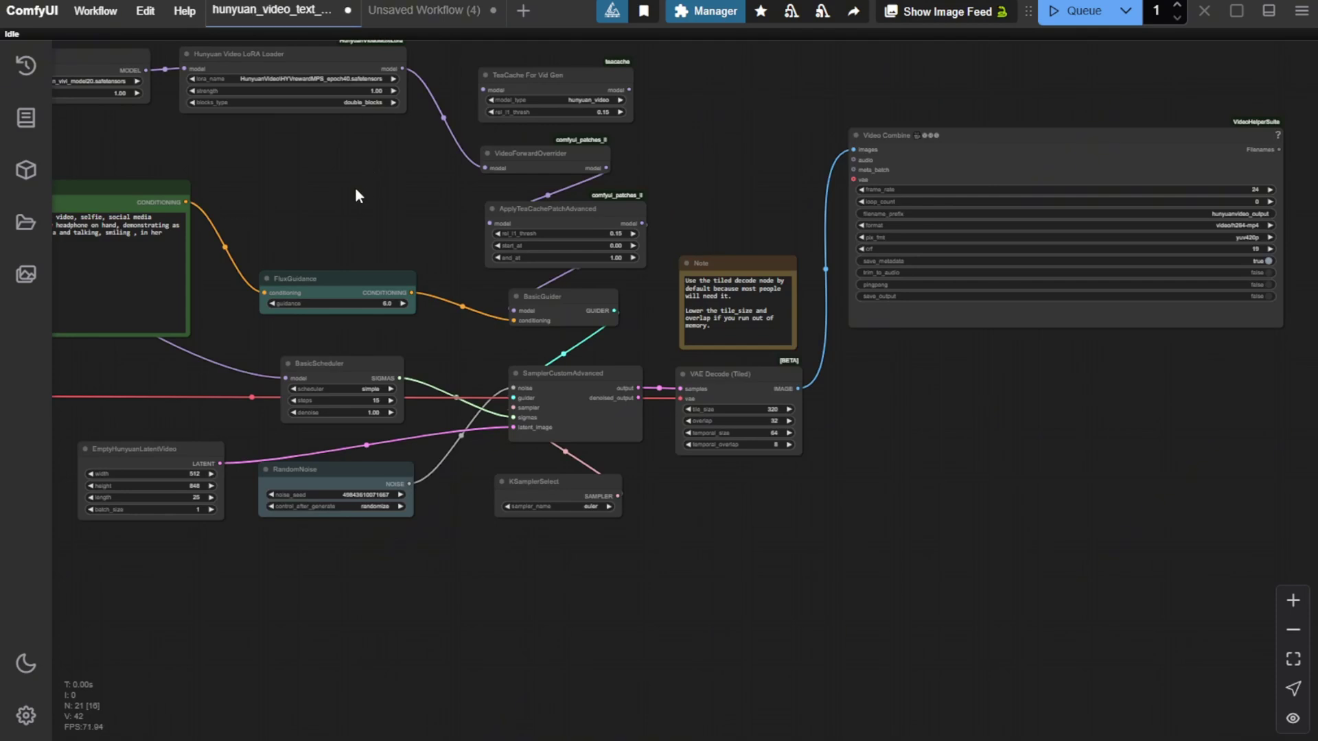
{"action": "left_click_drag", "start_coordinate": [356, 189], "coordinate": [821, 228]}
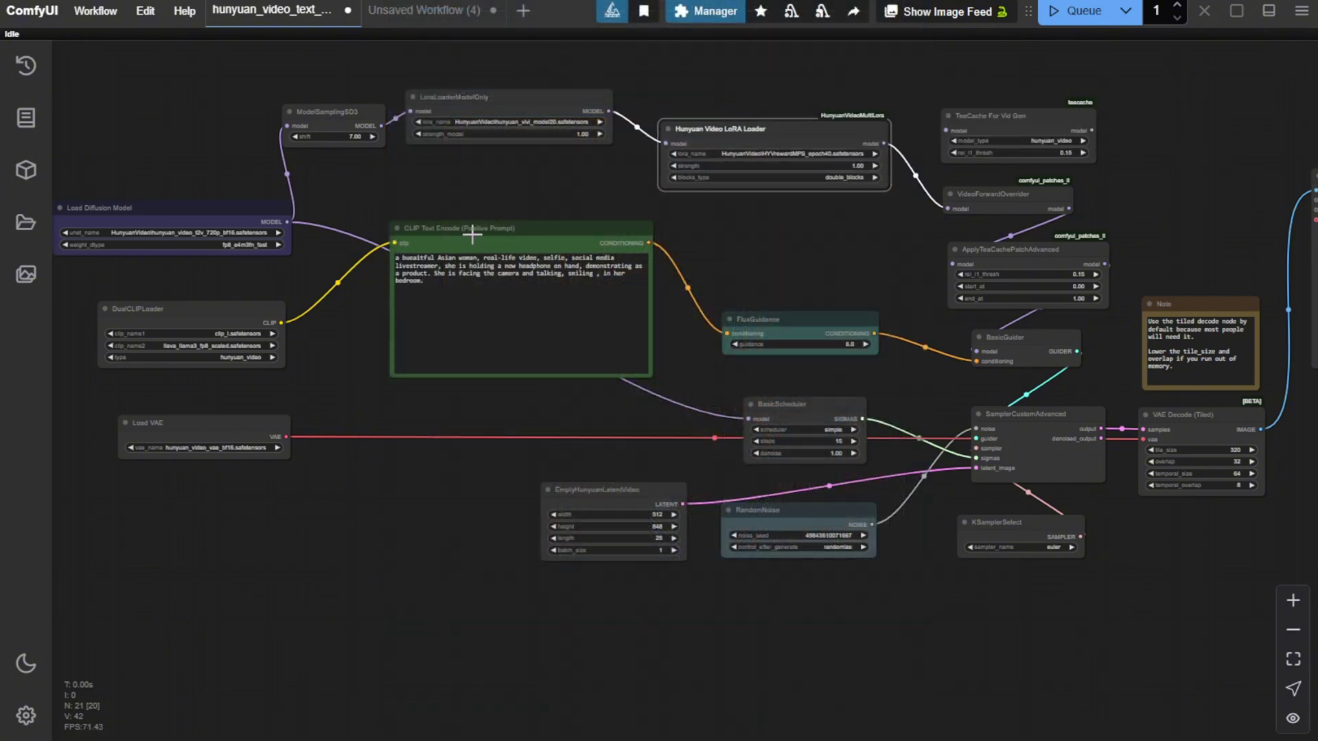
{"action": "left_click_drag", "start_coordinate": [467, 234], "coordinate": [447, 230]}
{"action": "scroll", "coordinate": [242, 209], "scroll_direction": "up", "scroll_amount": 5}
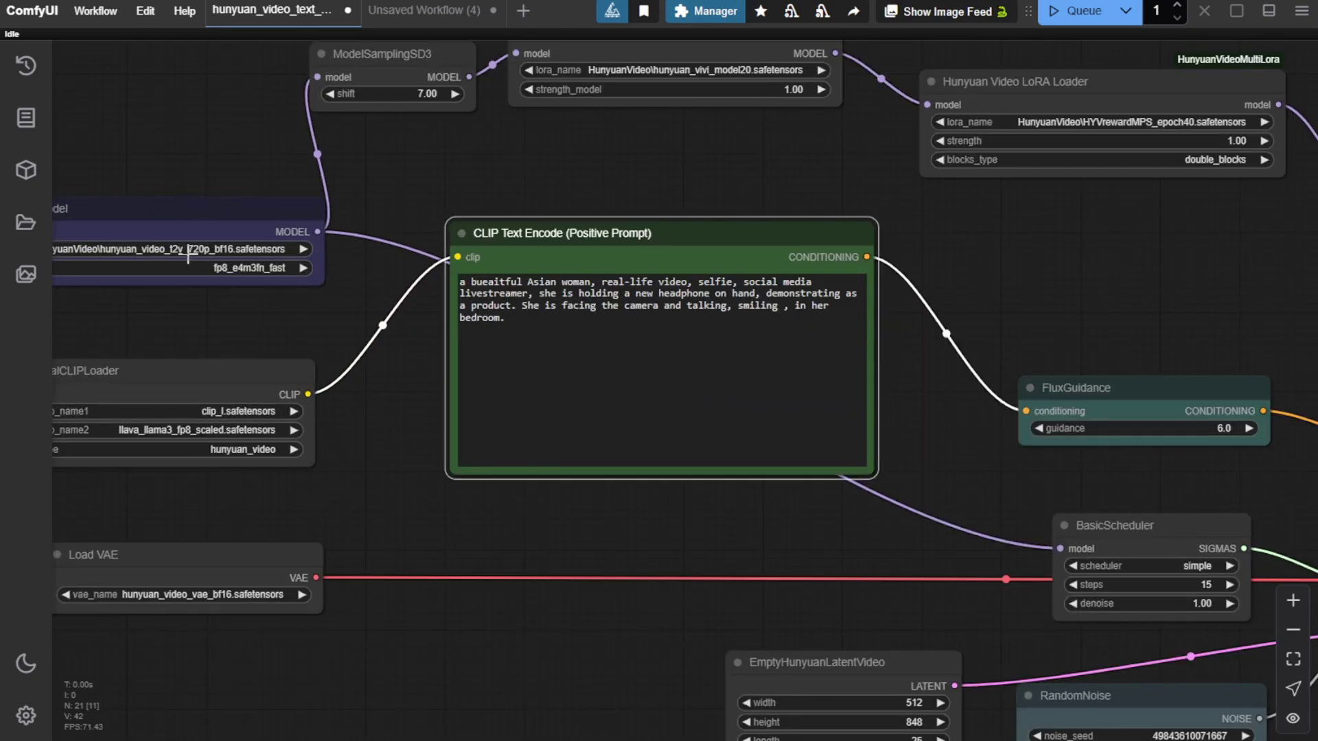
{"action": "scroll", "coordinate": [188, 255], "scroll_direction": "down", "scroll_amount": 3}
{"action": "scroll", "coordinate": [480, 206], "scroll_direction": "up", "scroll_amount": 2}
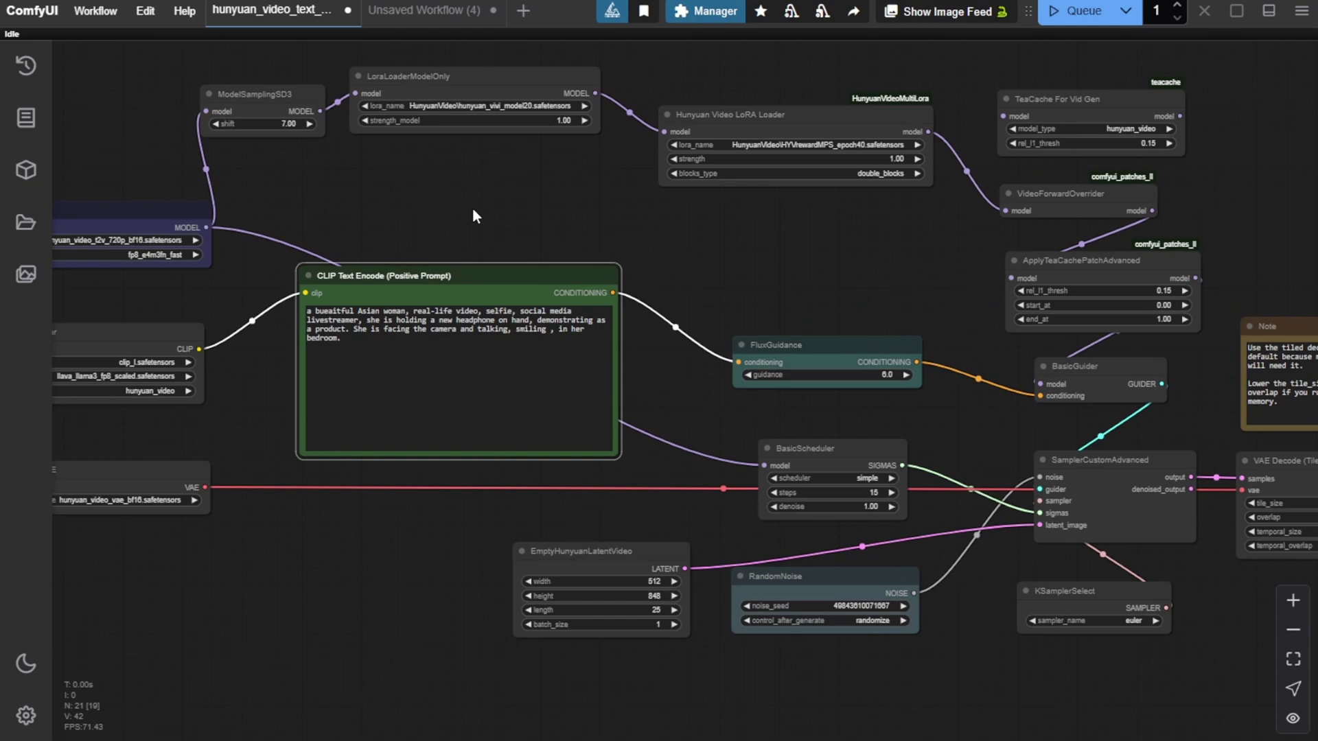
Step: Stack Hunyuan Video LoRA Loader under LoraLoaderModelOnly and move ModelSamplingSD3 beside them
{"action": "left_click_drag", "start_coordinate": [472, 207], "coordinate": [490, 317]}
{"action": "left_click_drag", "start_coordinate": [533, 206], "coordinate": [701, 100]}
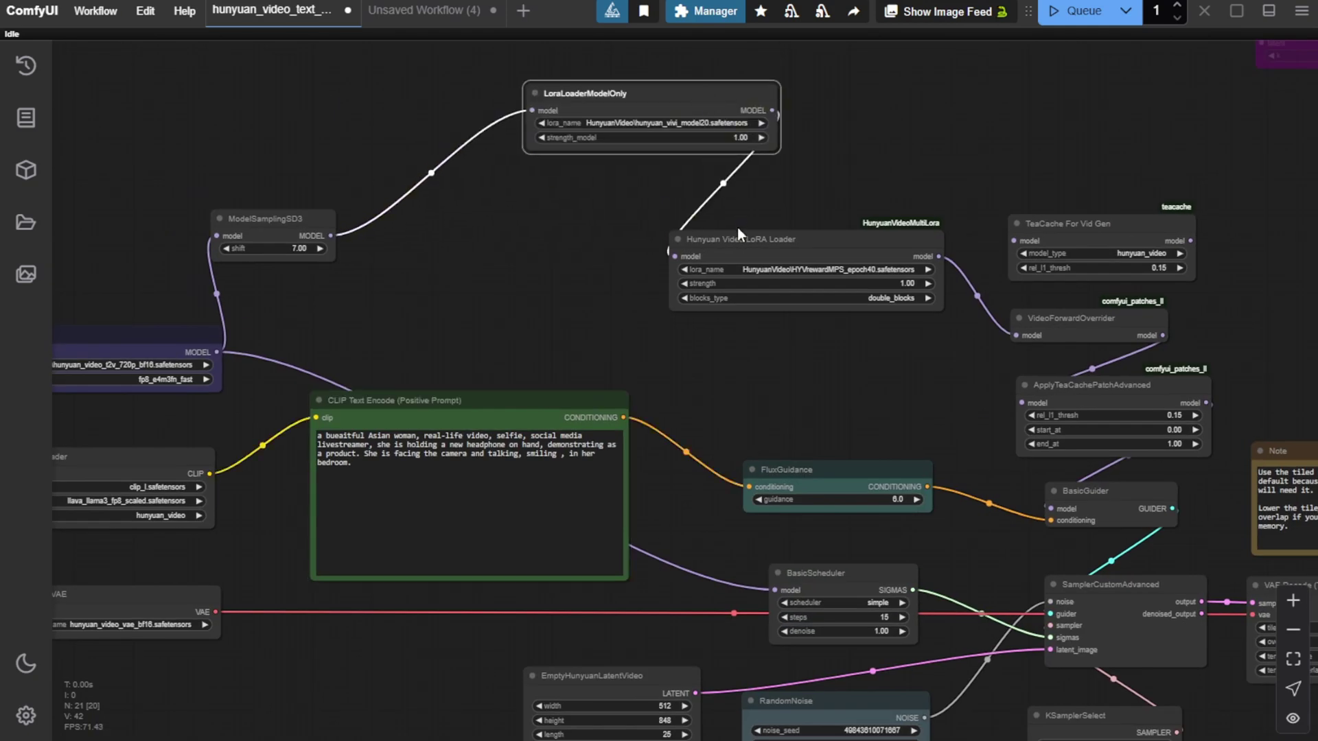
{"action": "left_click_drag", "start_coordinate": [807, 239], "coordinate": [666, 186]}
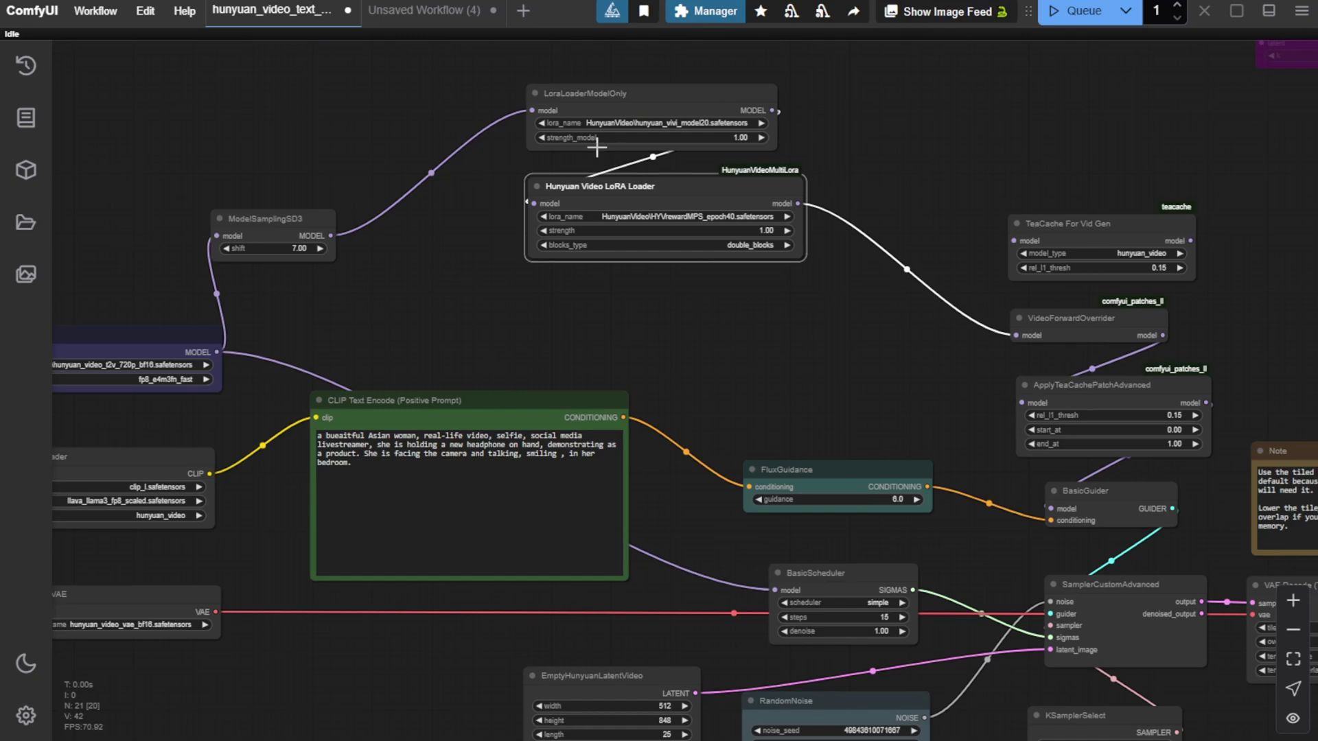
{"action": "left_click_drag", "start_coordinate": [268, 219], "coordinate": [386, 215]}
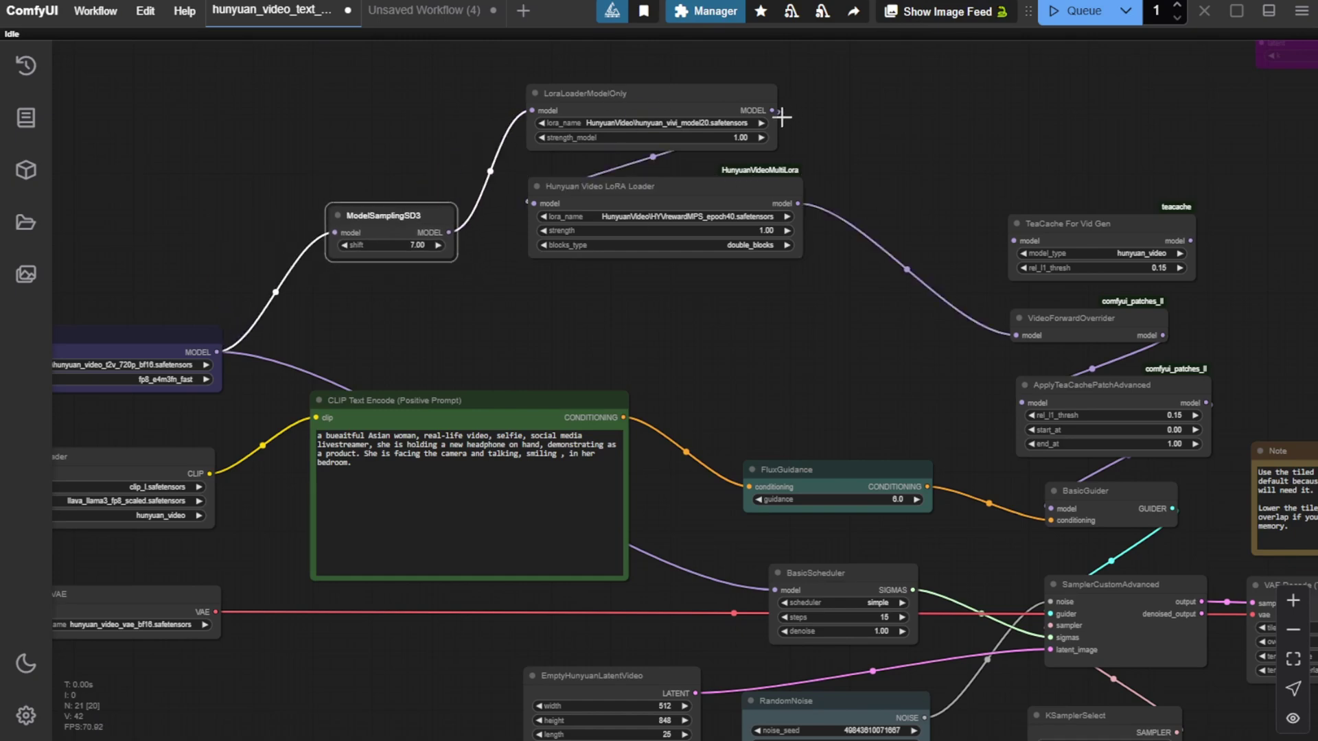
{"action": "left_click_drag", "start_coordinate": [781, 117], "coordinate": [692, 276]}
{"action": "scroll", "coordinate": [617, 242], "scroll_direction": "up", "scroll_amount": 3}
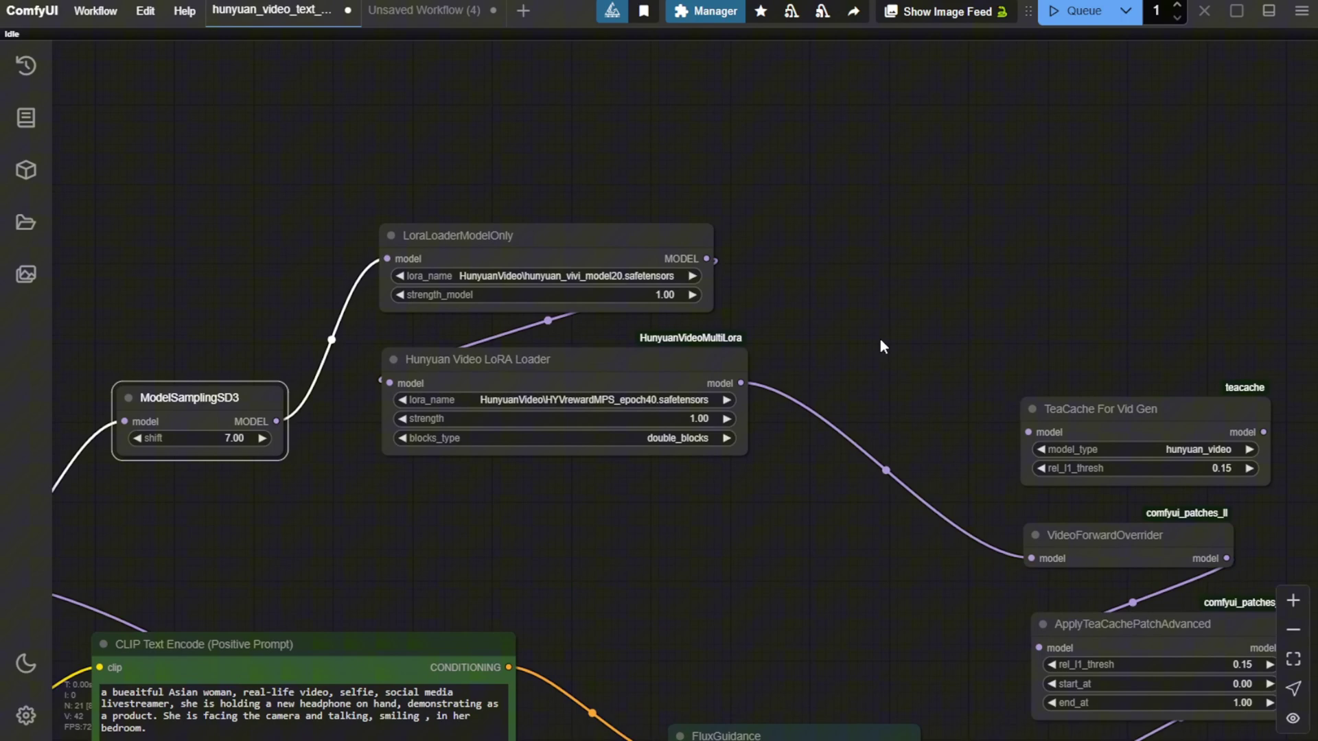
Step: Add an Apply RifleXRoPE HunyuanVideo node from a 'Ri' search, placed left of VideoForwardOverrider
{"action": "left_click_drag", "start_coordinate": [888, 365], "coordinate": [712, 56]}
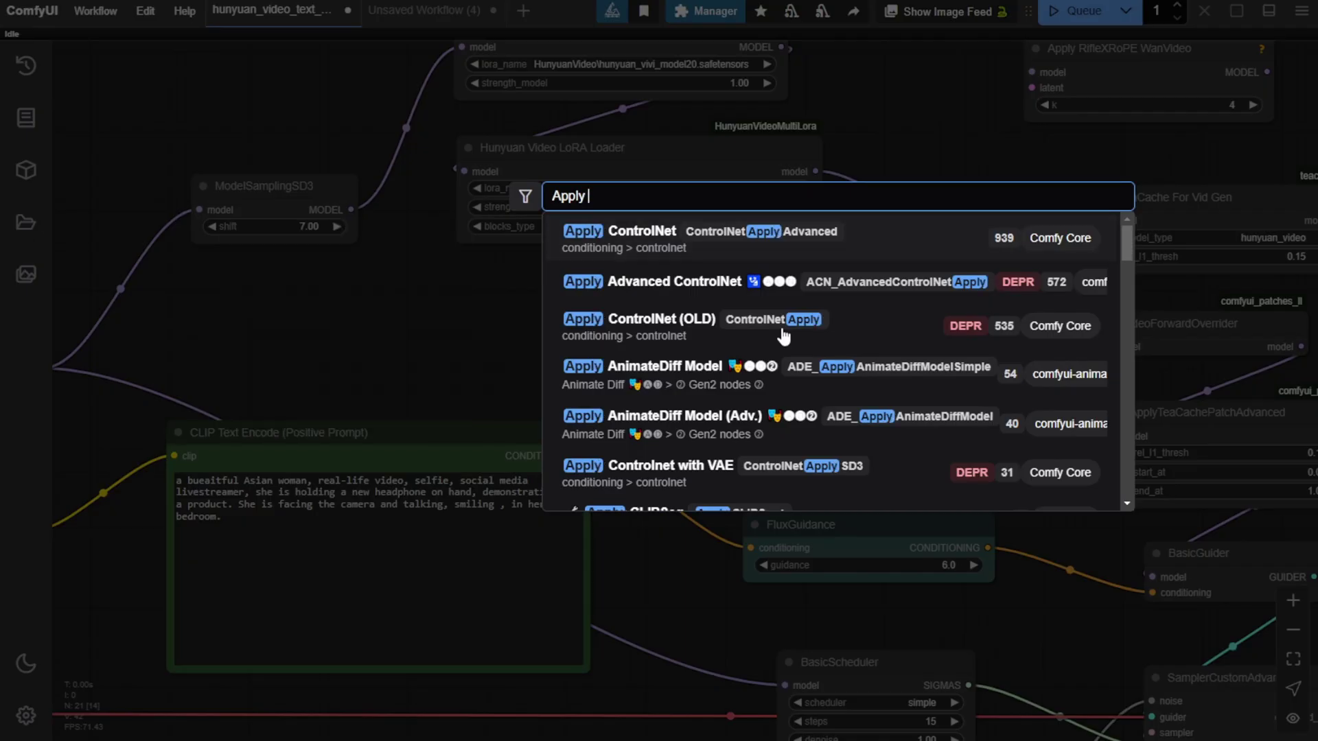
{"action": "type", "text": "Ri"}
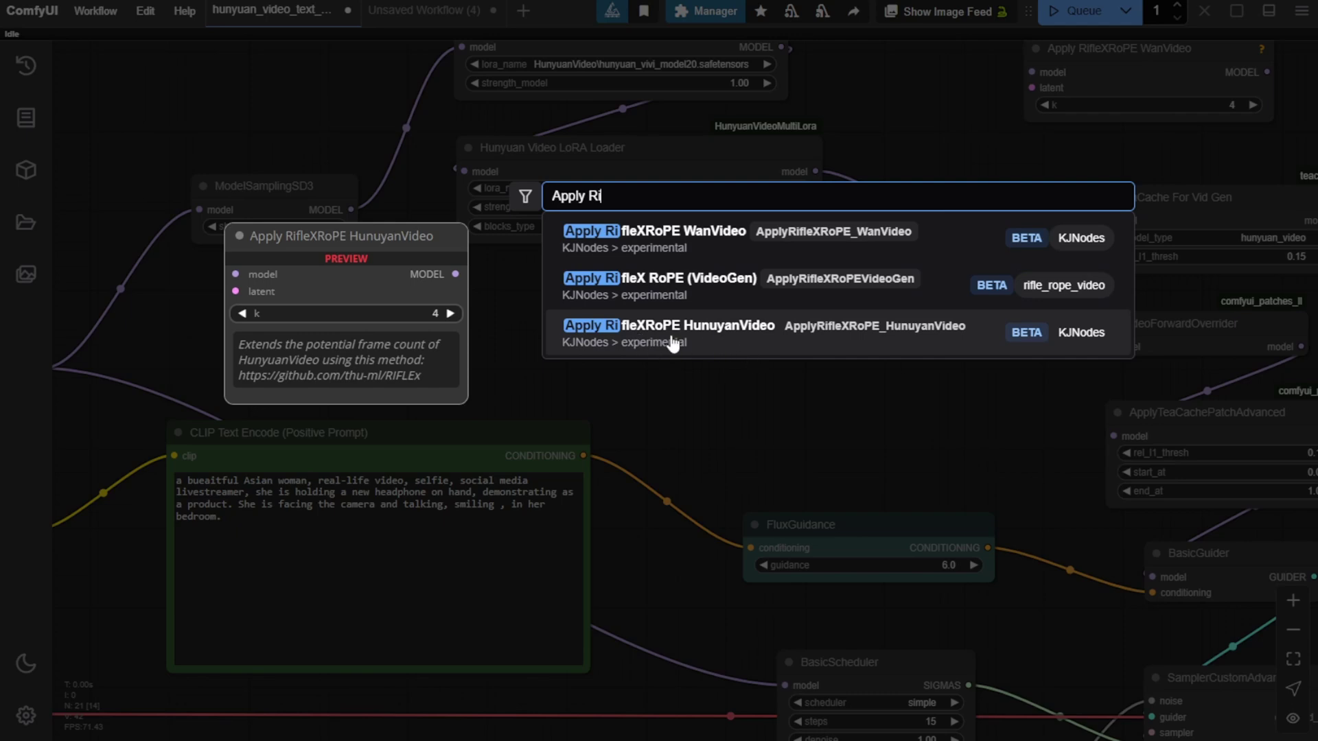
{"action": "left_click", "coordinate": [710, 334]}
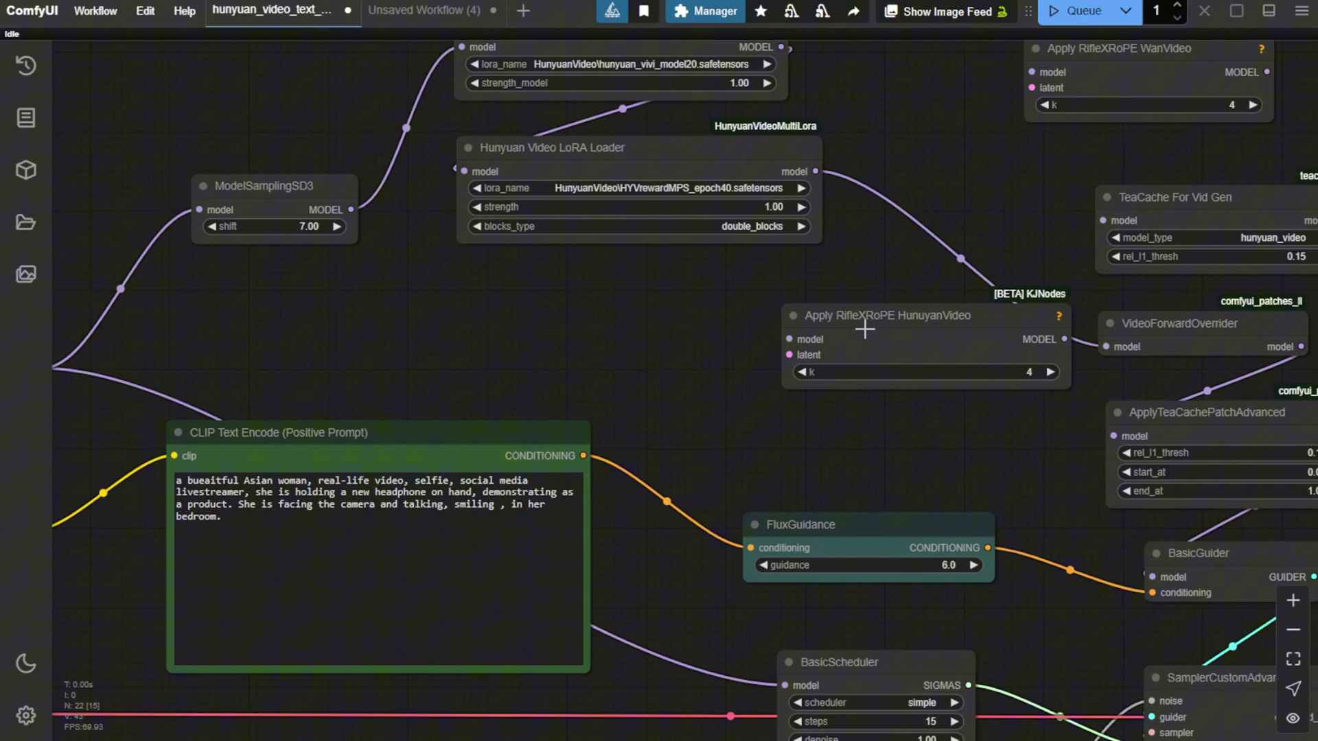
{"action": "left_click_drag", "start_coordinate": [865, 330], "coordinate": [825, 323]}
{"action": "left_click_drag", "start_coordinate": [875, 282], "coordinate": [723, 290]}
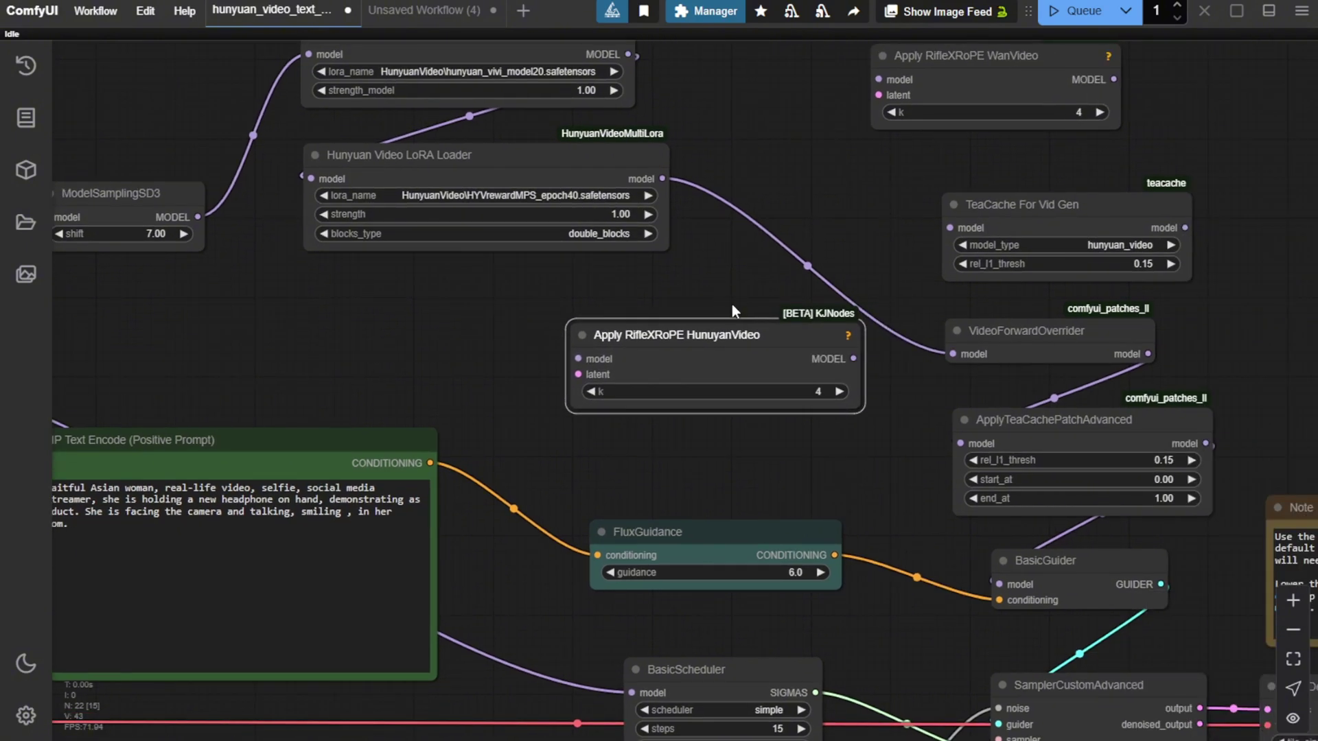
{"action": "scroll", "coordinate": [662, 354], "scroll_direction": "up", "scroll_amount": 3}
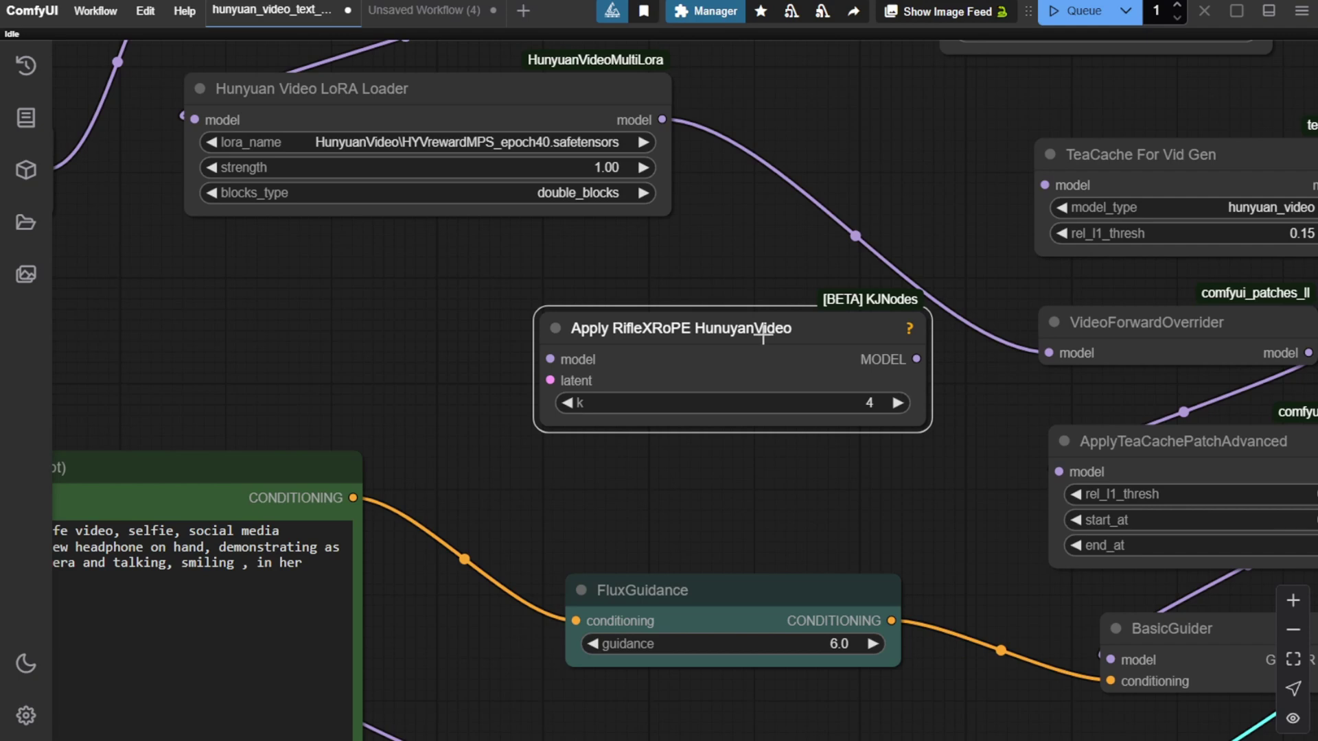
{"action": "left_click_drag", "start_coordinate": [606, 311], "coordinate": [609, 311]}
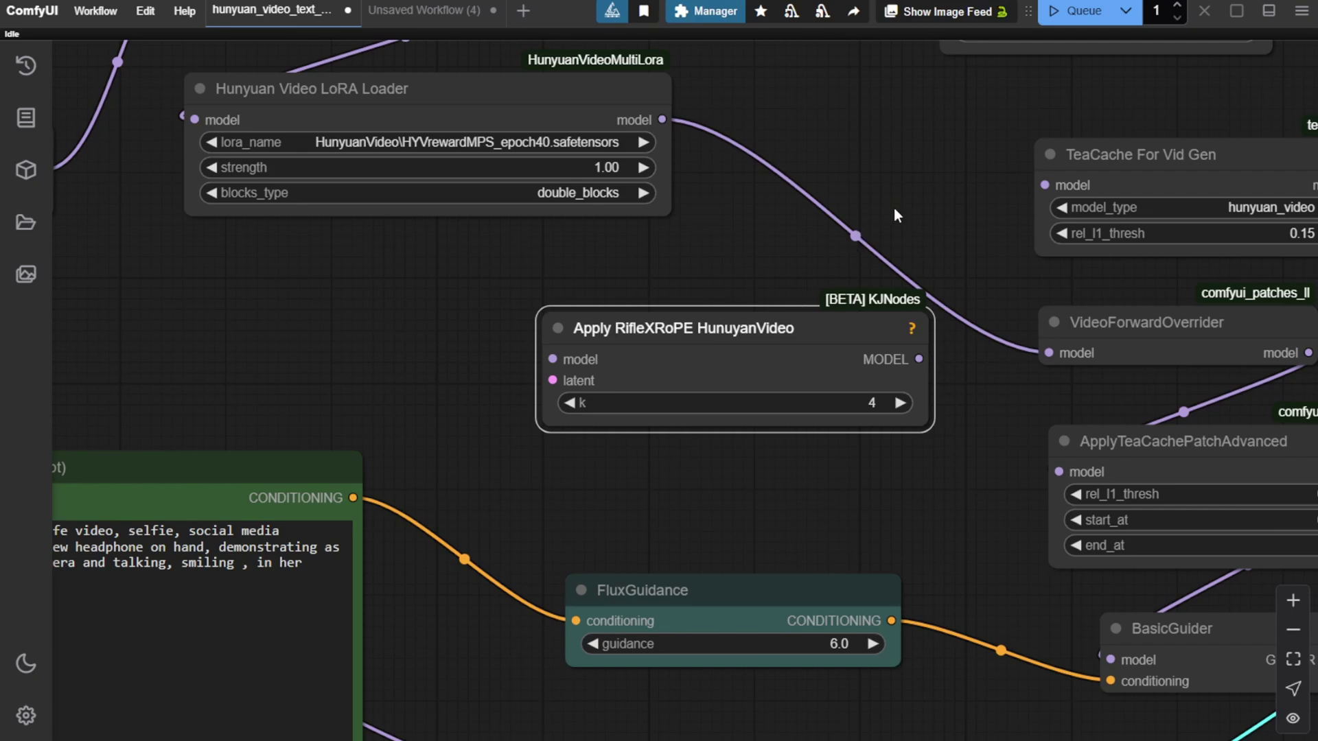
{"action": "scroll", "coordinate": [894, 208], "scroll_direction": "down", "scroll_amount": 3}
{"action": "left_click_drag", "start_coordinate": [895, 208], "coordinate": [1020, 235]}
{"action": "scroll", "coordinate": [1096, 193], "scroll_direction": "down", "scroll_amount": 2}
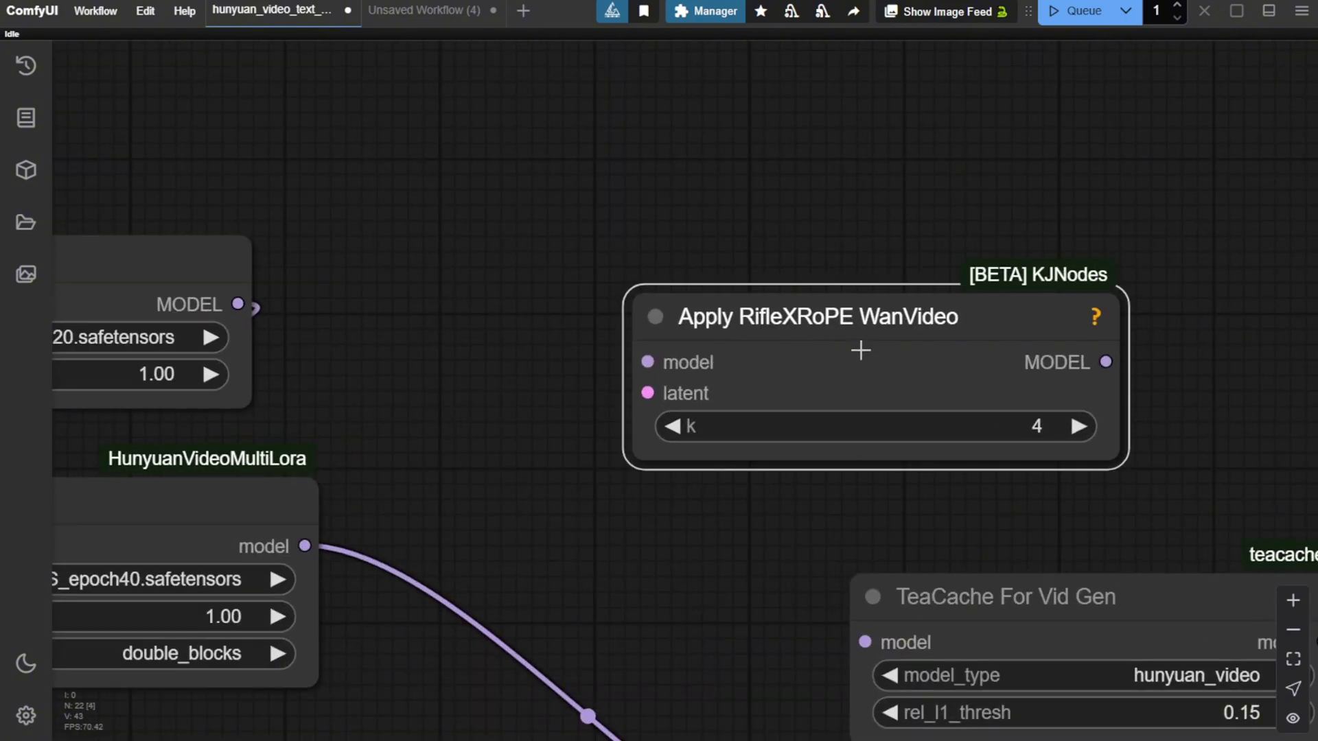
Step: Delete the Apply RifleXRoPE WanVideo node and change EmptyHunyuanLatentVideo length from 49 to 129
{"action": "key", "text": "Delete"}
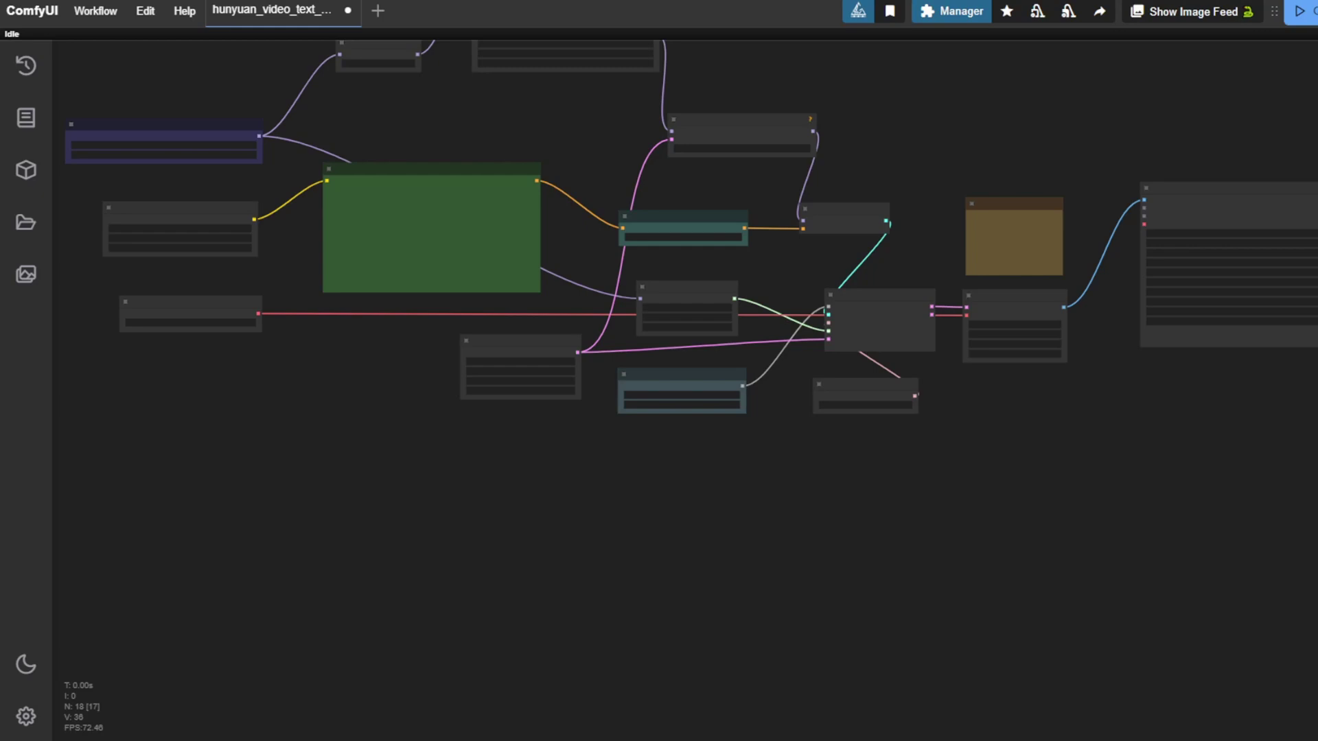
{"action": "scroll", "coordinate": [908, 493], "scroll_direction": "up", "scroll_amount": 3}
{"action": "scroll", "coordinate": [466, 621], "scroll_direction": "up", "scroll_amount": 2}
{"action": "left_click", "coordinate": [466, 621]}
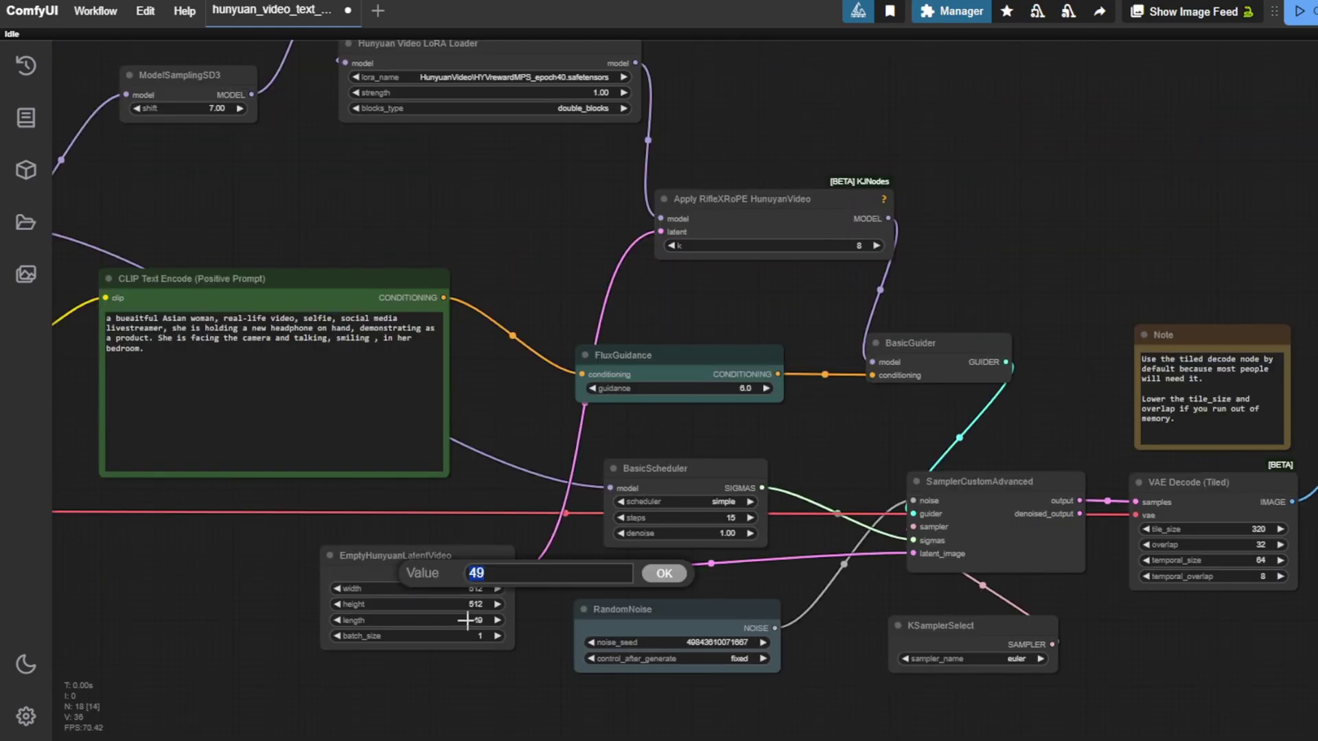
{"action": "type", "text": "129"}
{"action": "key", "text": "Return"}
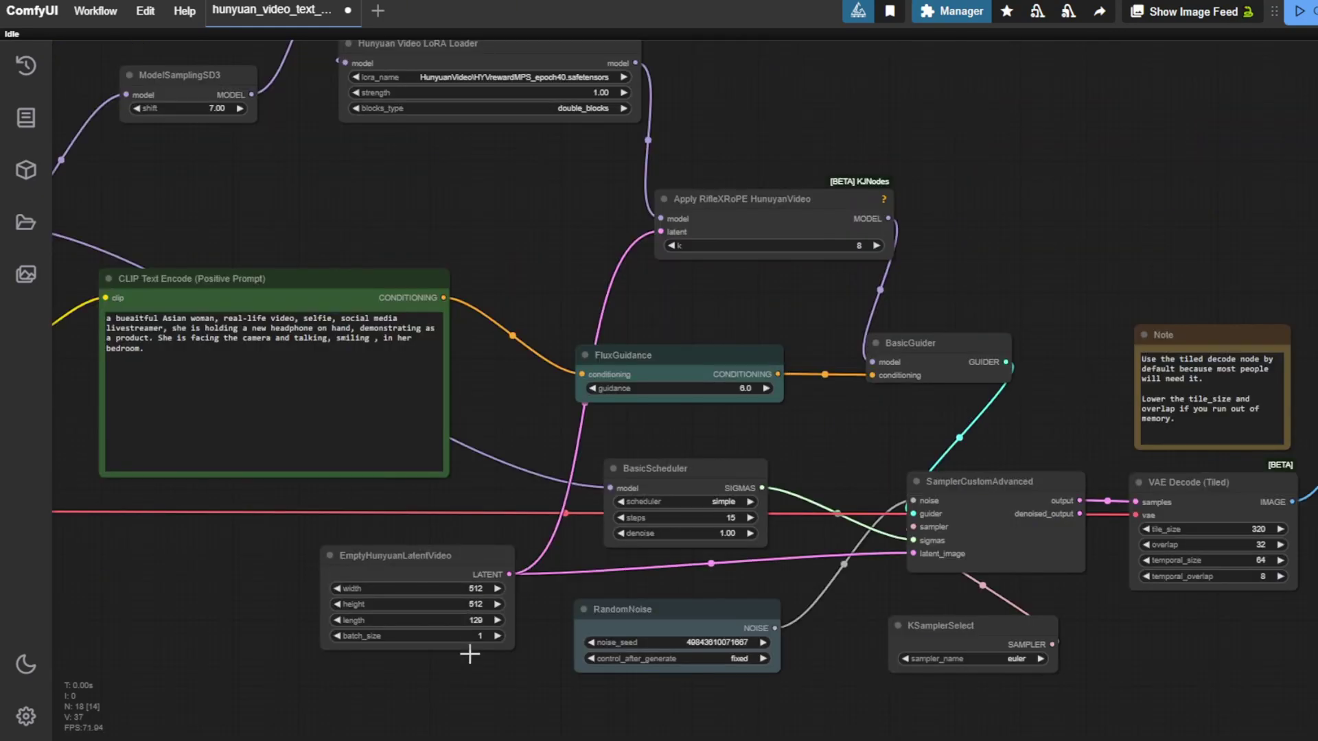
{"action": "scroll", "coordinate": [433, 685], "scroll_direction": "up", "scroll_amount": 4}
{"action": "left_click_drag", "start_coordinate": [456, 671], "coordinate": [550, 462]}
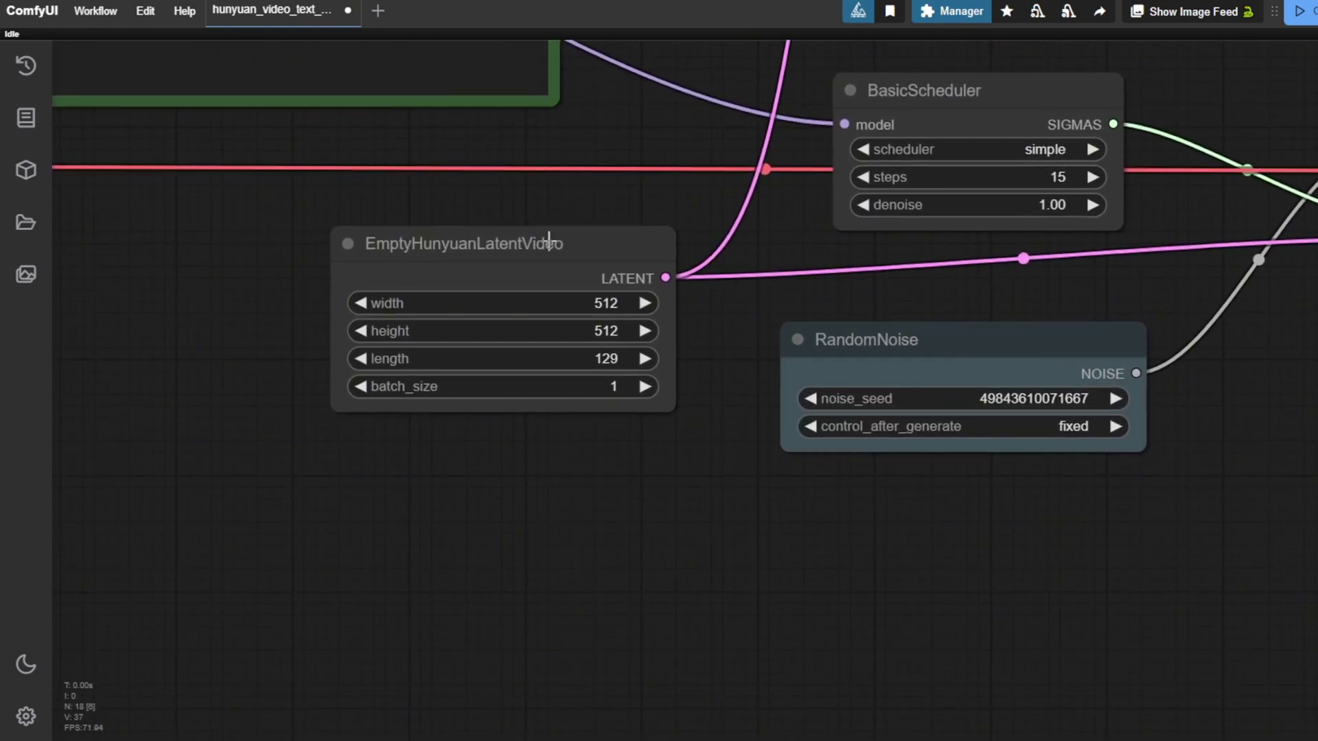
{"action": "scroll", "coordinate": [606, 471], "scroll_direction": "down", "scroll_amount": 4}
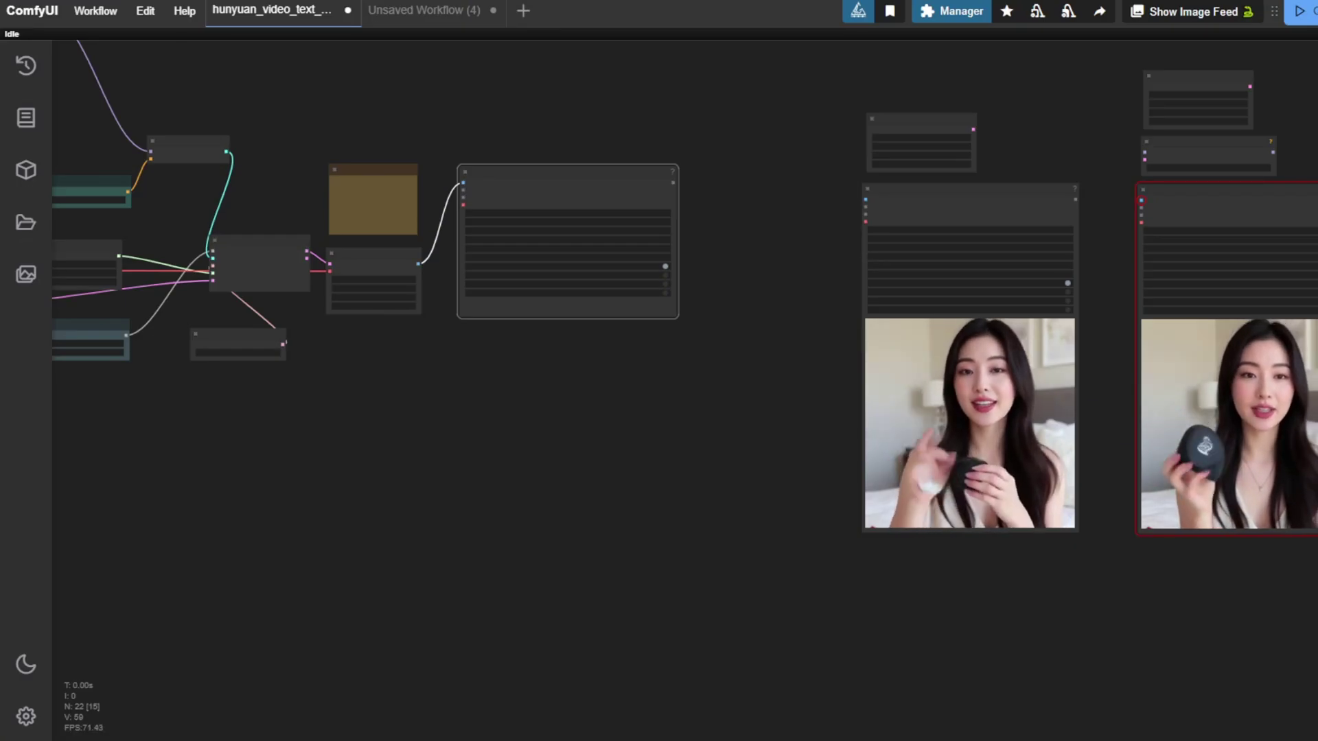
{"action": "left_click_drag", "start_coordinate": [786, 253], "coordinate": [658, 335]}
{"action": "scroll", "coordinate": [1043, 291], "scroll_direction": "up", "scroll_amount": 3}
{"action": "scroll", "coordinate": [1002, 283], "scroll_direction": "up", "scroll_amount": 1}
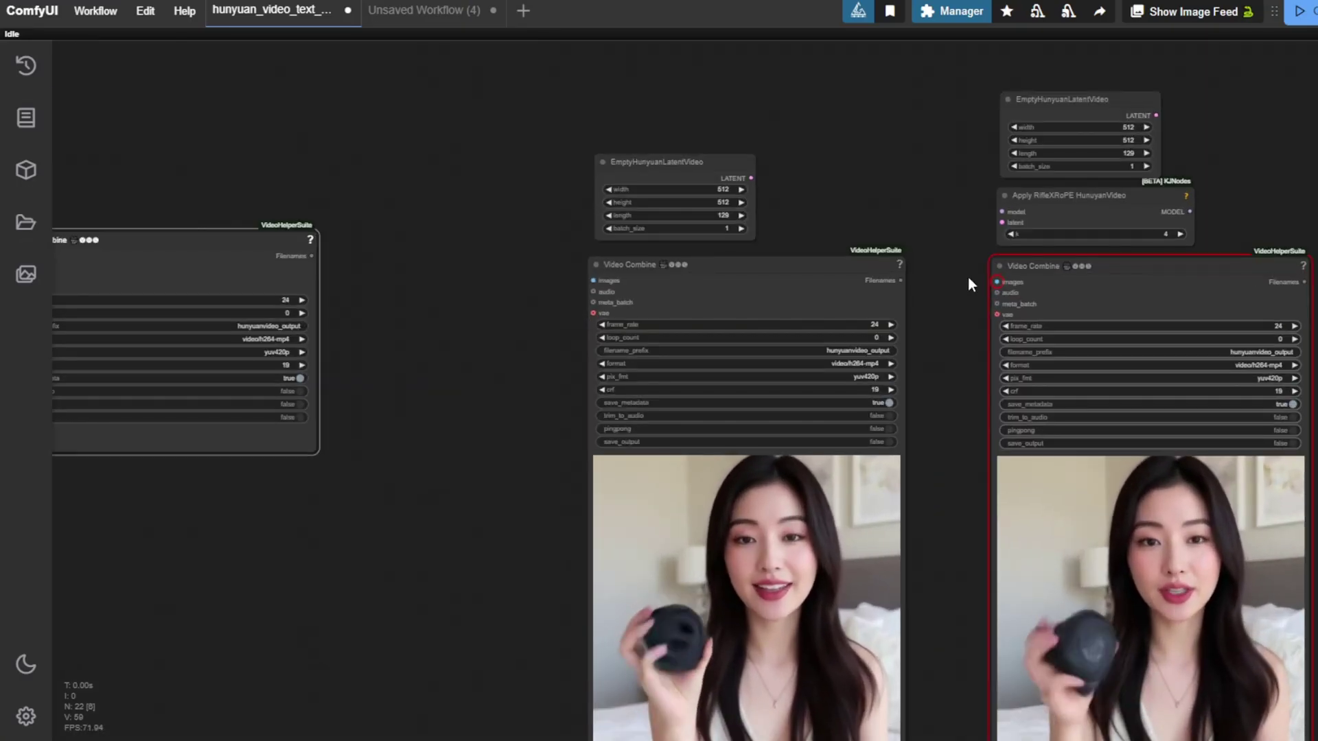
{"action": "left_click_drag", "start_coordinate": [941, 338], "coordinate": [775, 307]}
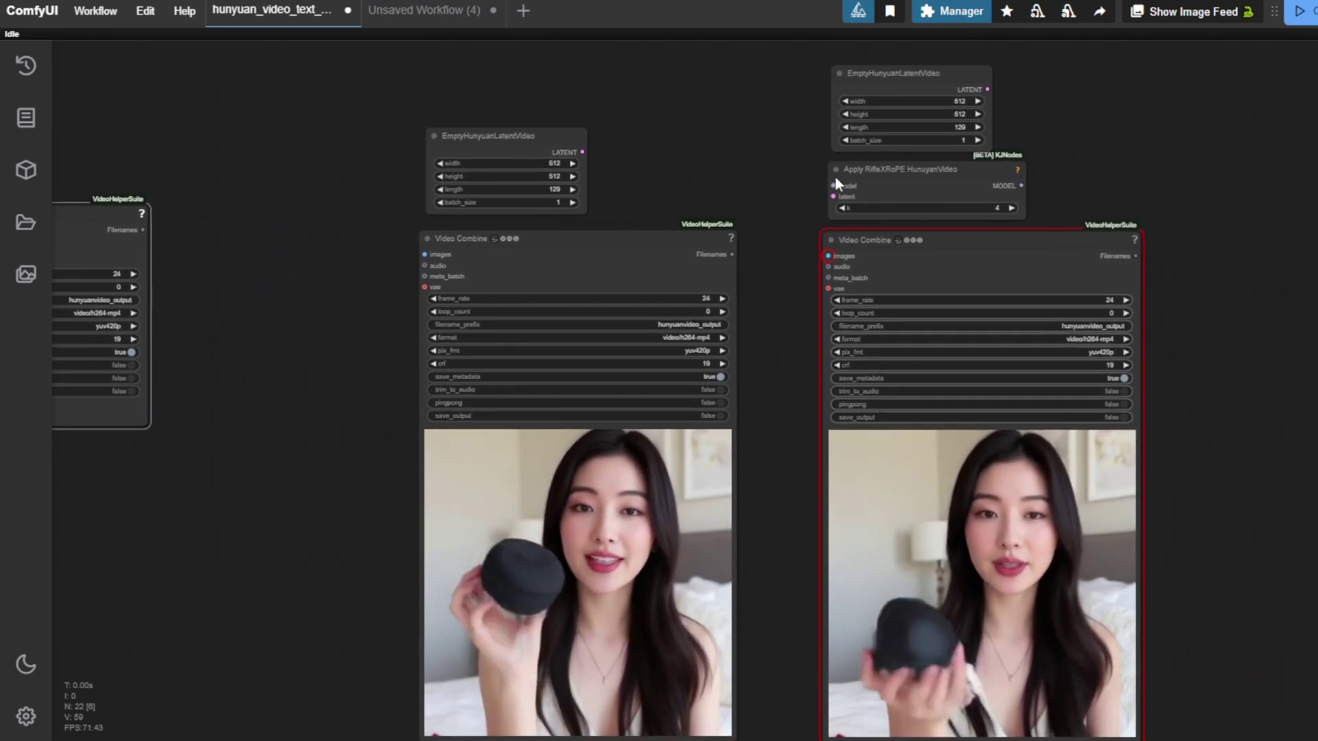
{"action": "left_click", "coordinate": [955, 88]}
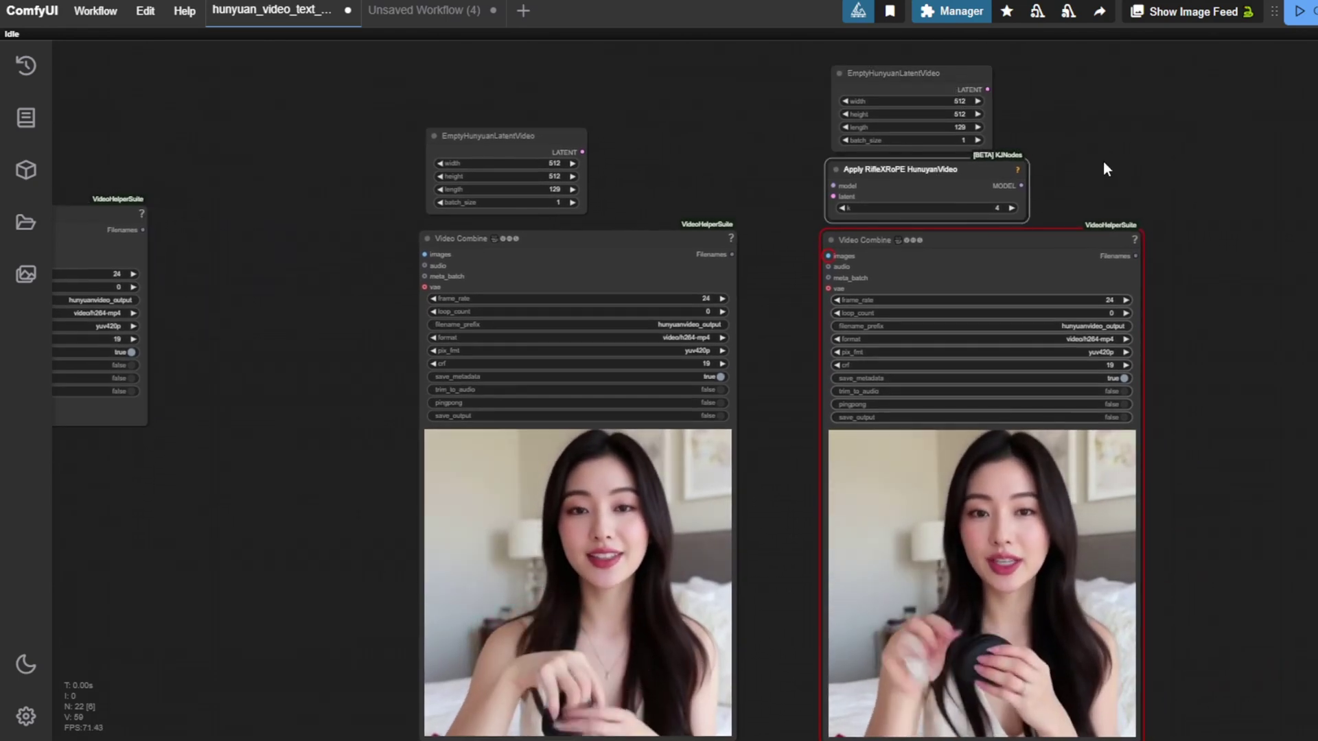
{"action": "left_click_drag", "start_coordinate": [1105, 157], "coordinate": [849, 228]}
{"action": "left_click", "coordinate": [903, 219]}
{"action": "scroll", "coordinate": [903, 218], "scroll_direction": "up", "scroll_amount": 5}
{"action": "scroll", "coordinate": [764, 223], "scroll_direction": "up", "scroll_amount": 2}
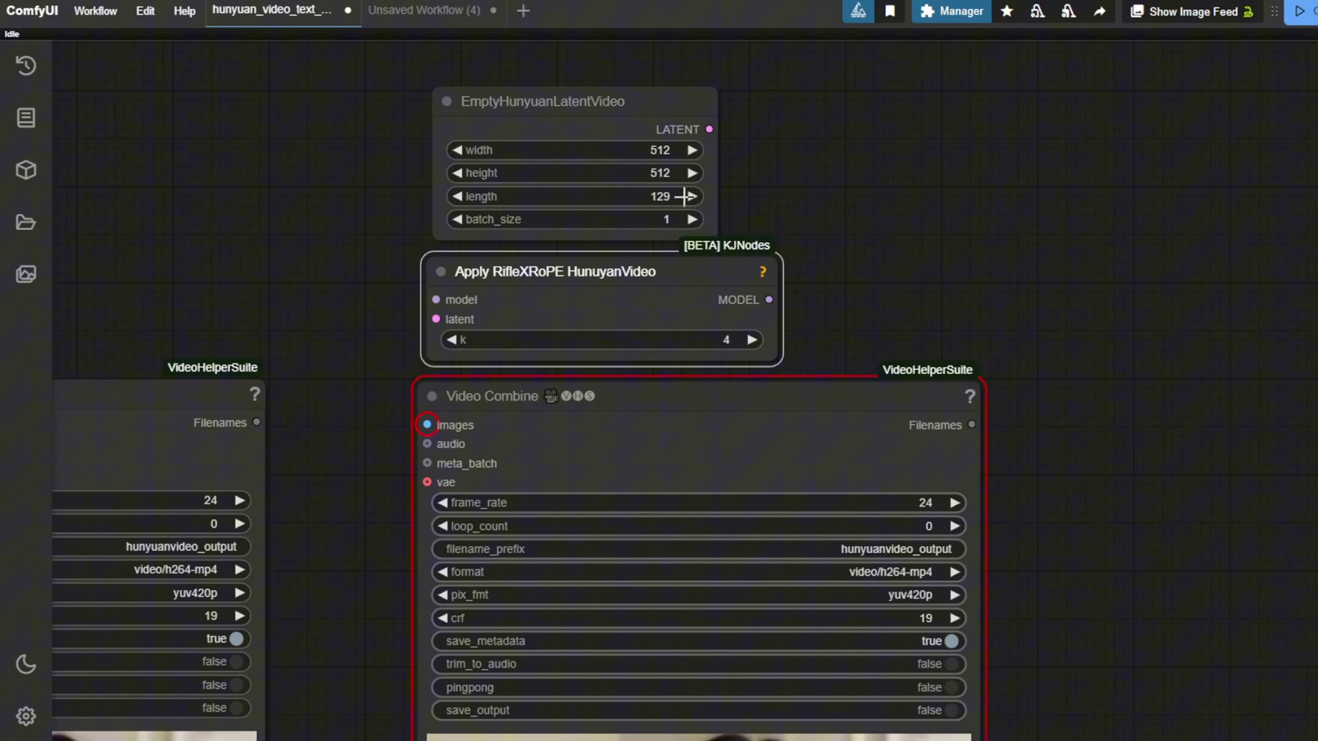
{"action": "scroll", "coordinate": [944, 379], "scroll_direction": "down", "scroll_amount": 3}
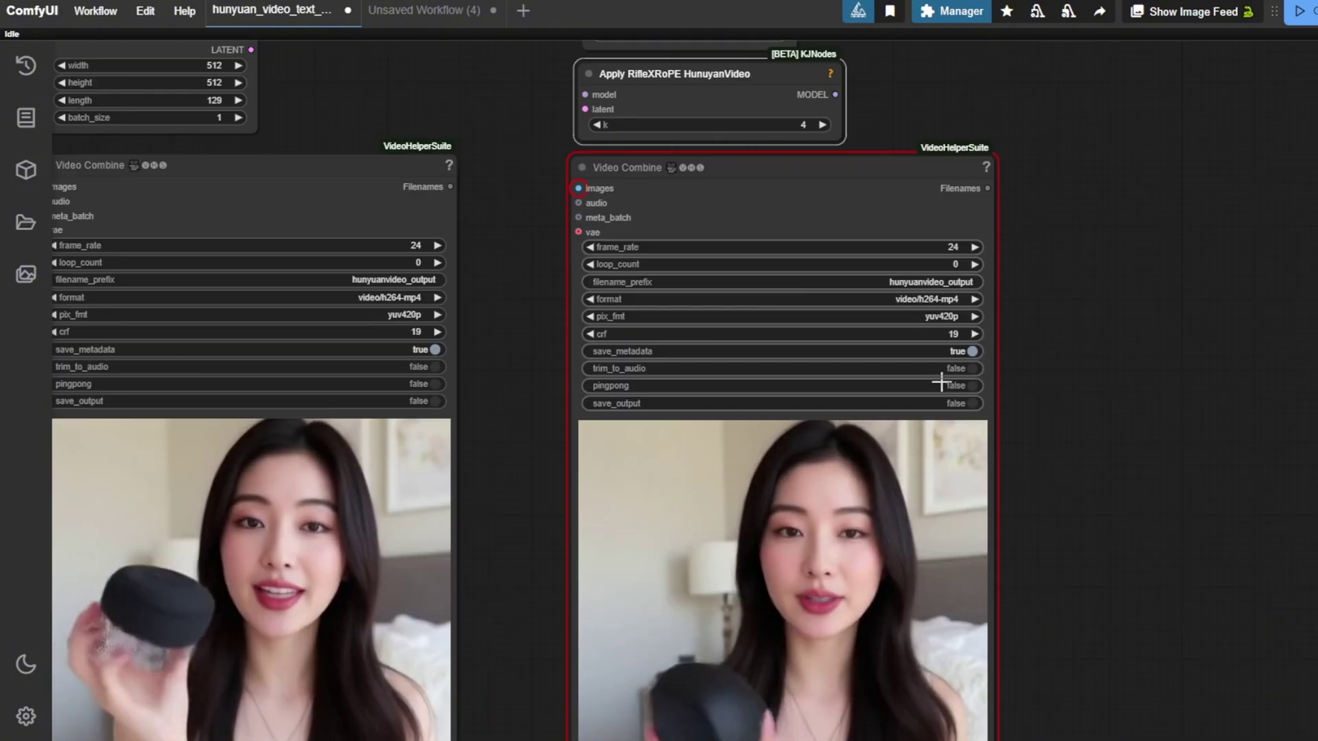
{"action": "left_click_drag", "start_coordinate": [1068, 459], "coordinate": [1089, 323]}
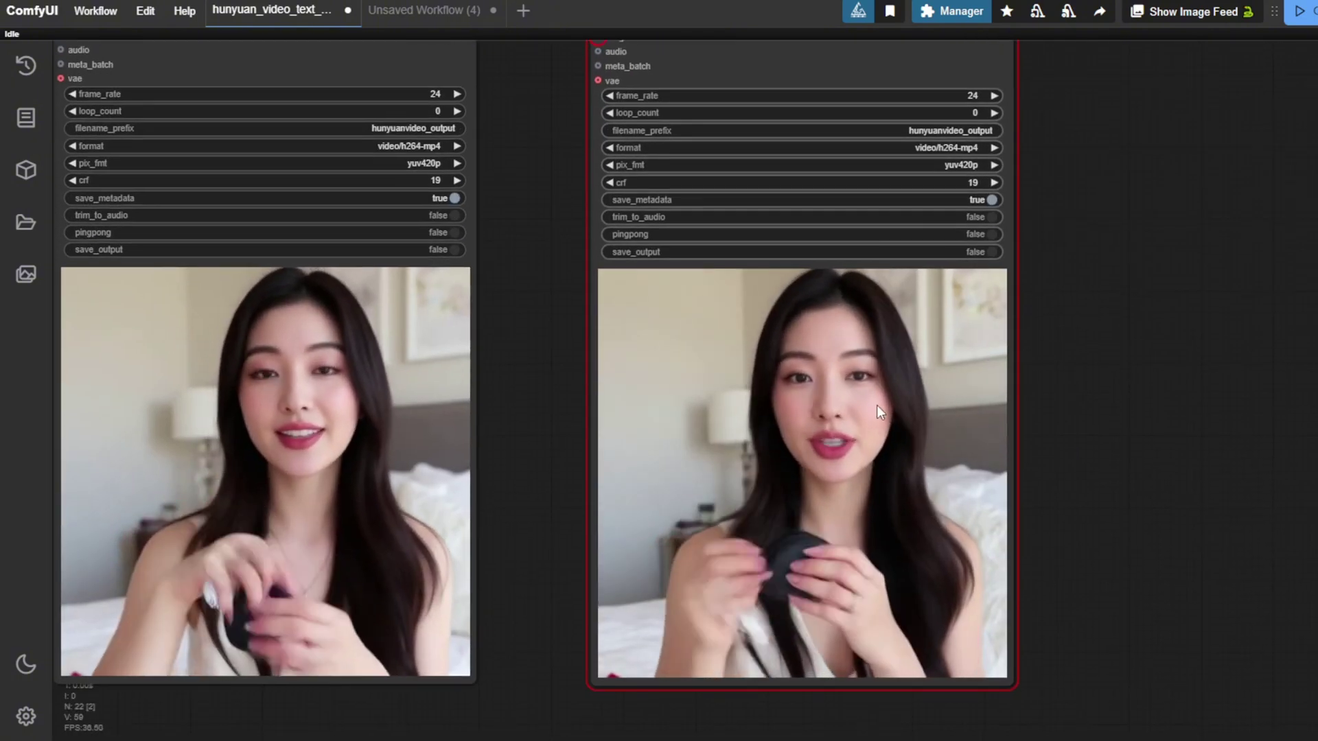
{"action": "left_click_drag", "start_coordinate": [1093, 395], "coordinate": [1312, 433]}
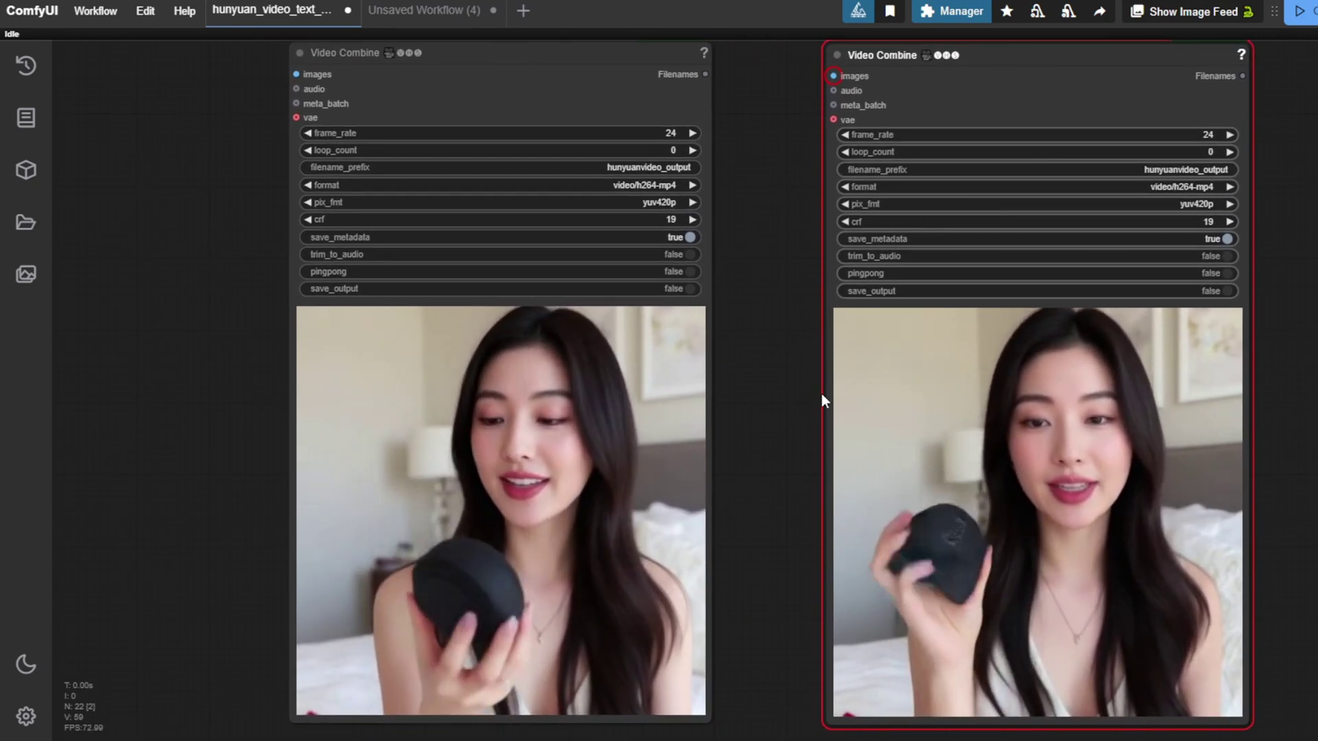
{"action": "left_click_drag", "start_coordinate": [755, 329], "coordinate": [838, 347]}
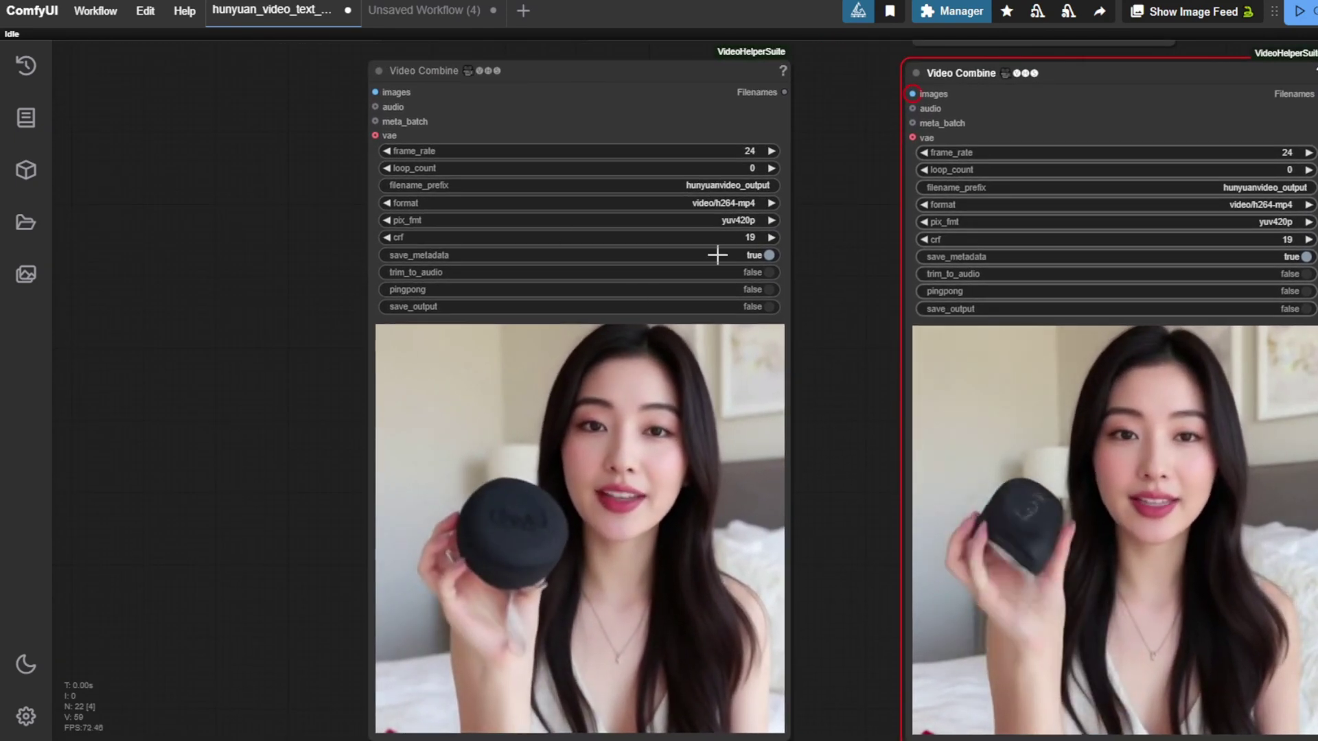
{"action": "scroll", "coordinate": [715, 256], "scroll_direction": "up", "scroll_amount": 3}
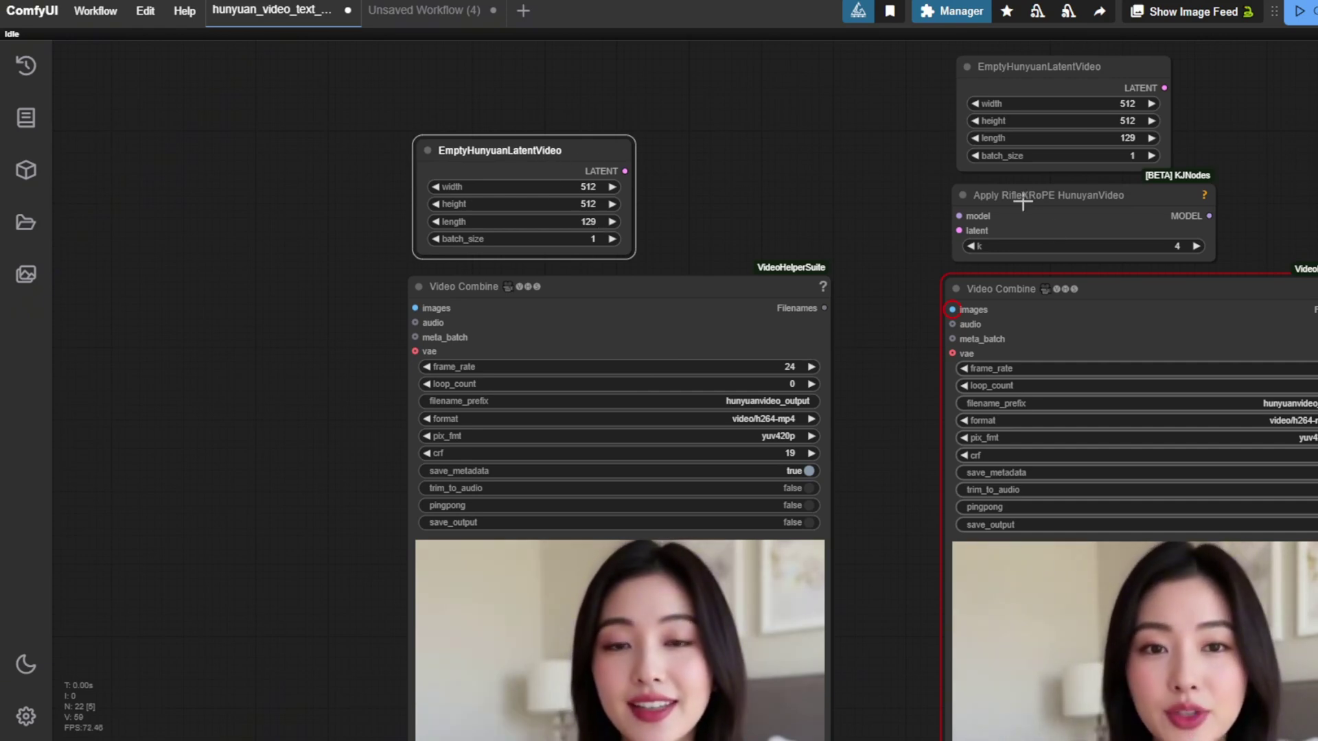
{"action": "scroll", "coordinate": [851, 267], "scroll_direction": "down", "scroll_amount": 3}
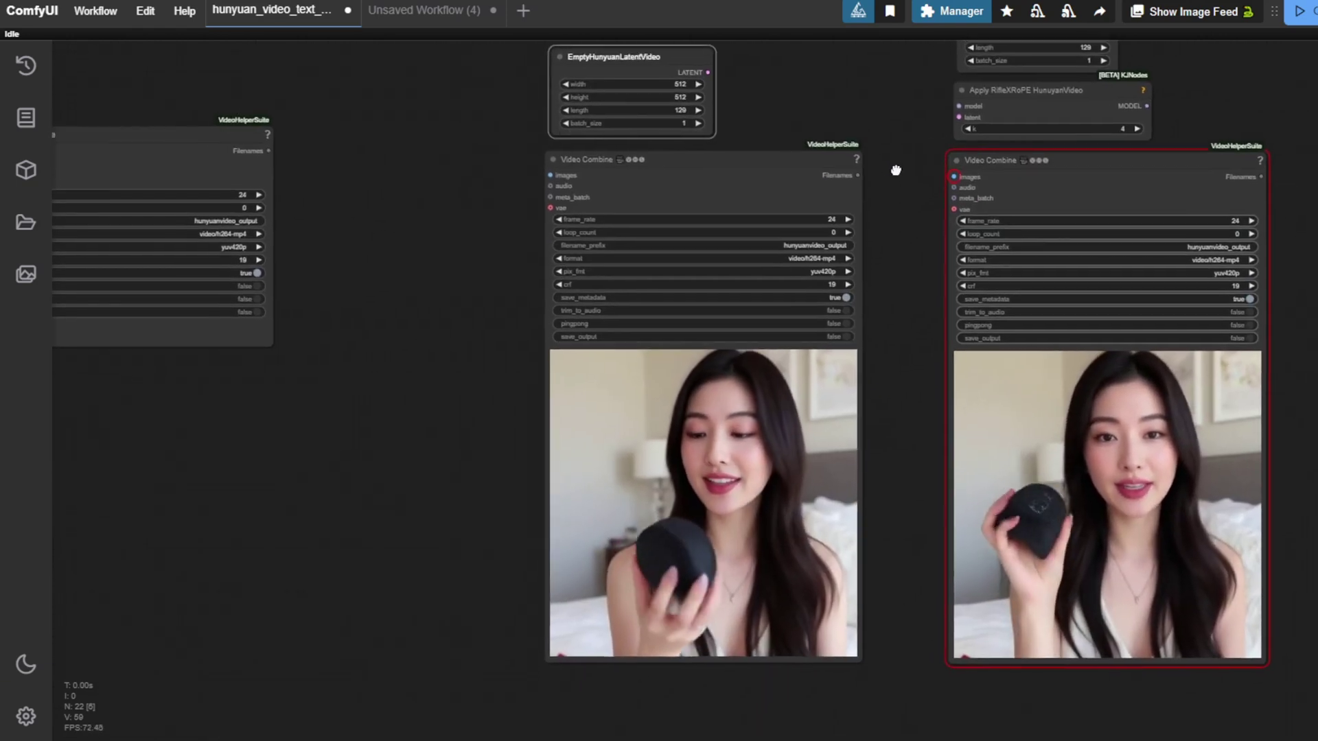
{"action": "scroll", "coordinate": [880, 263], "scroll_direction": "down", "scroll_amount": 1}
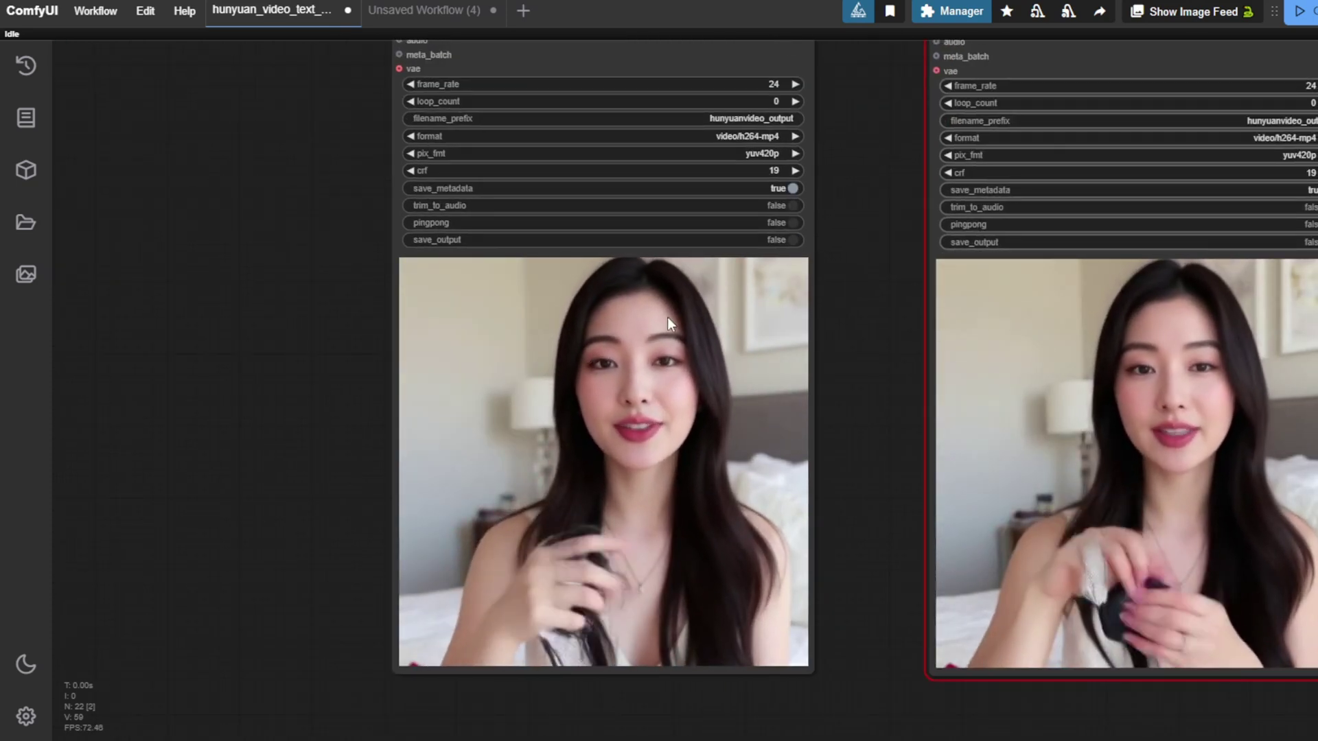
{"action": "scroll", "coordinate": [371, 312], "scroll_direction": "down", "scroll_amount": 2}
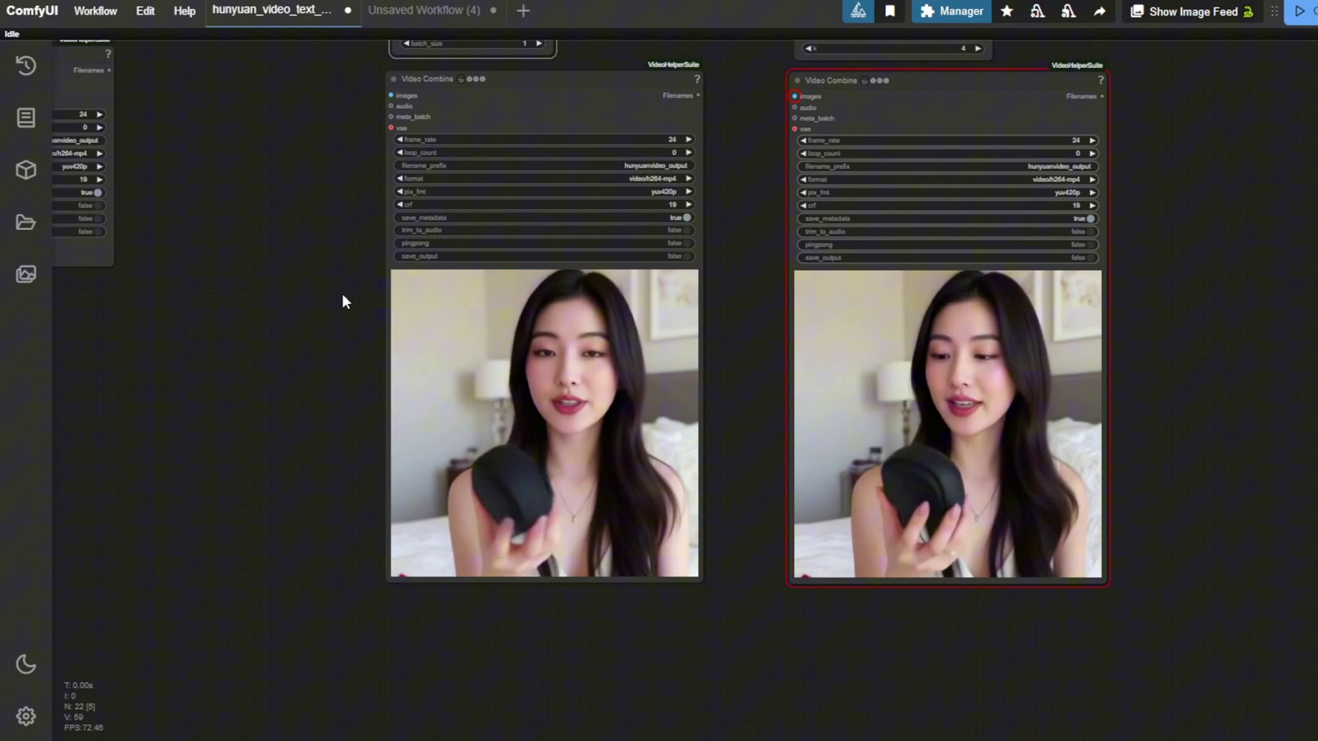
{"action": "scroll", "coordinate": [282, 350], "scroll_direction": "up", "scroll_amount": 2}
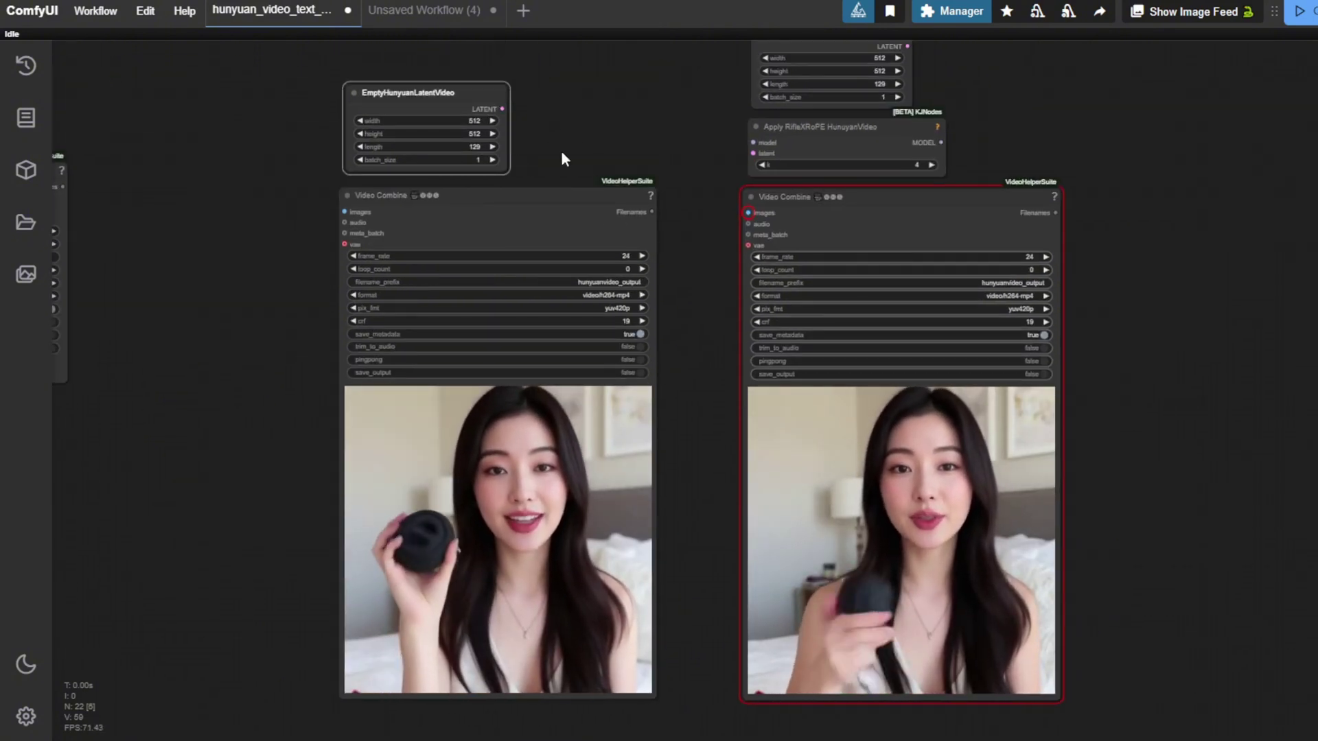
{"action": "left_click_drag", "start_coordinate": [564, 143], "coordinate": [631, 192]}
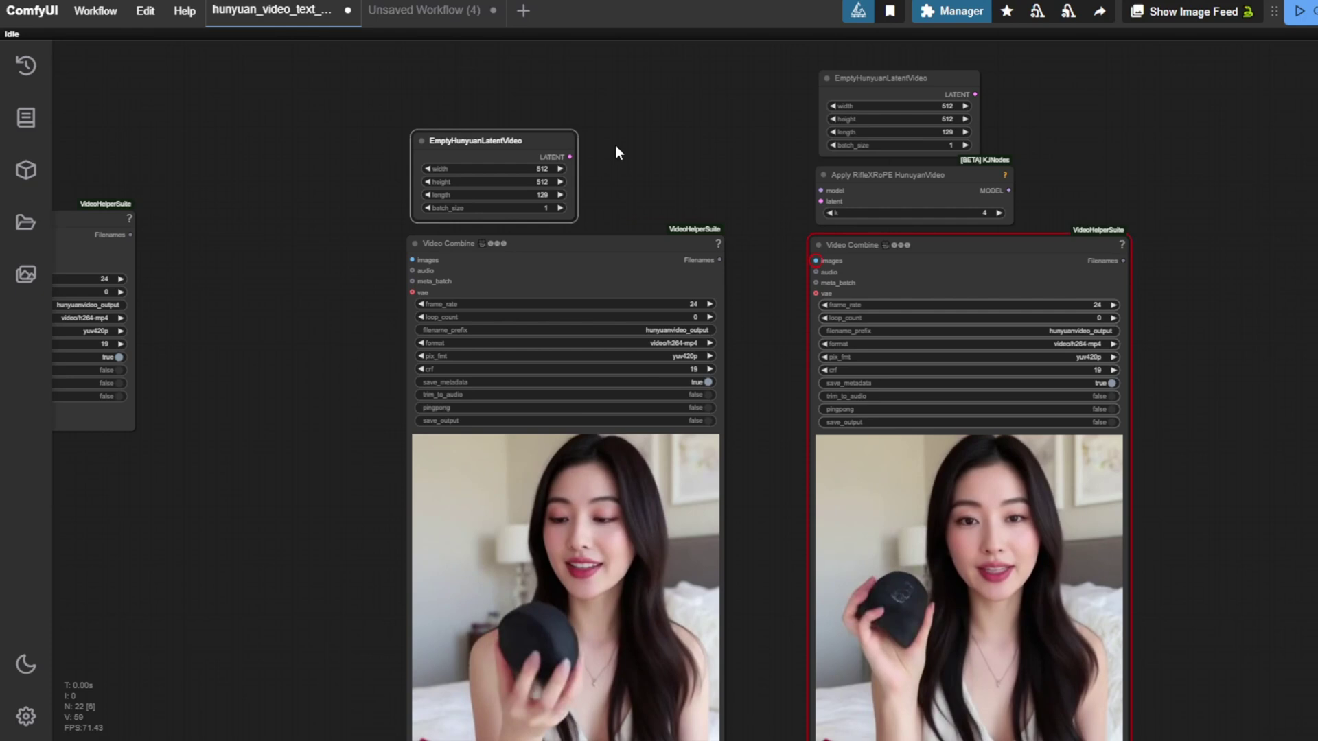
{"action": "scroll", "coordinate": [614, 146], "scroll_direction": "up", "scroll_amount": 3}
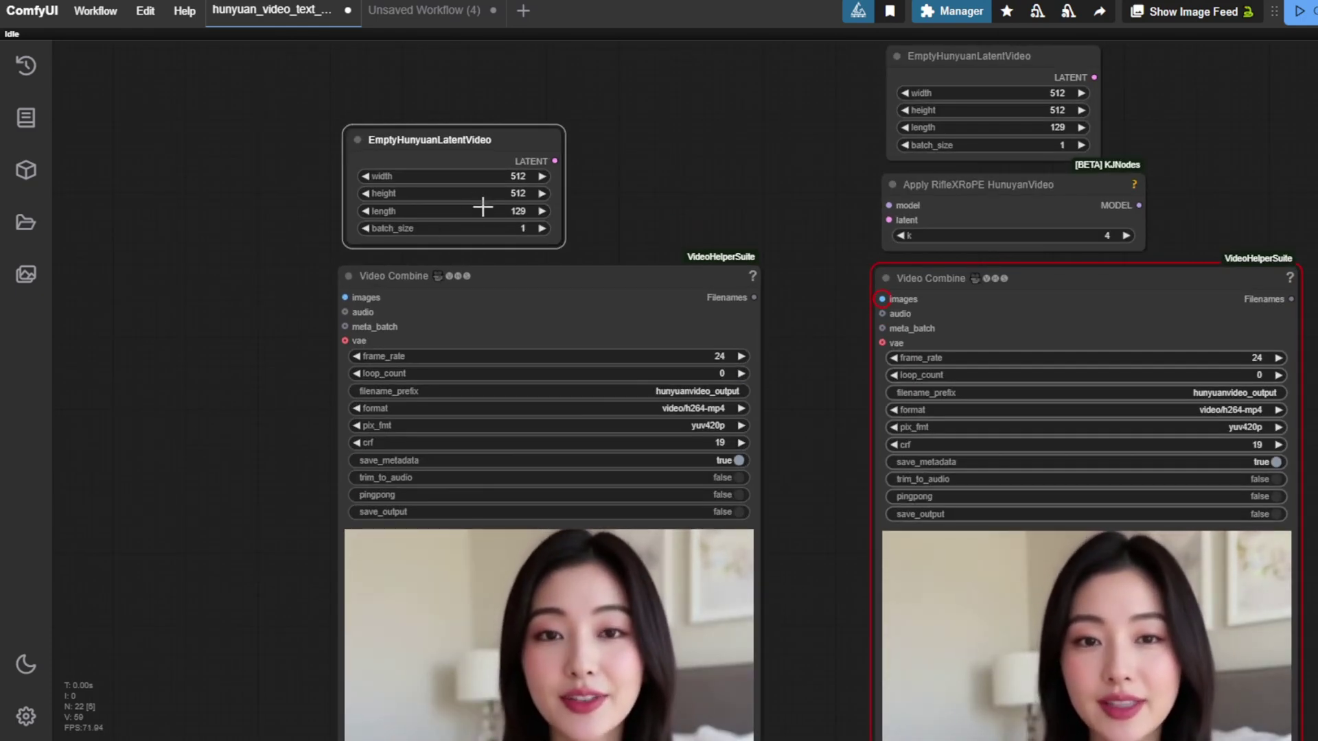
{"action": "left_click_drag", "start_coordinate": [662, 227], "coordinate": [583, 2]}
{"action": "scroll", "coordinate": [696, 302], "scroll_direction": "down", "scroll_amount": 1}
{"action": "scroll", "coordinate": [696, 312], "scroll_direction": "down", "scroll_amount": 1}
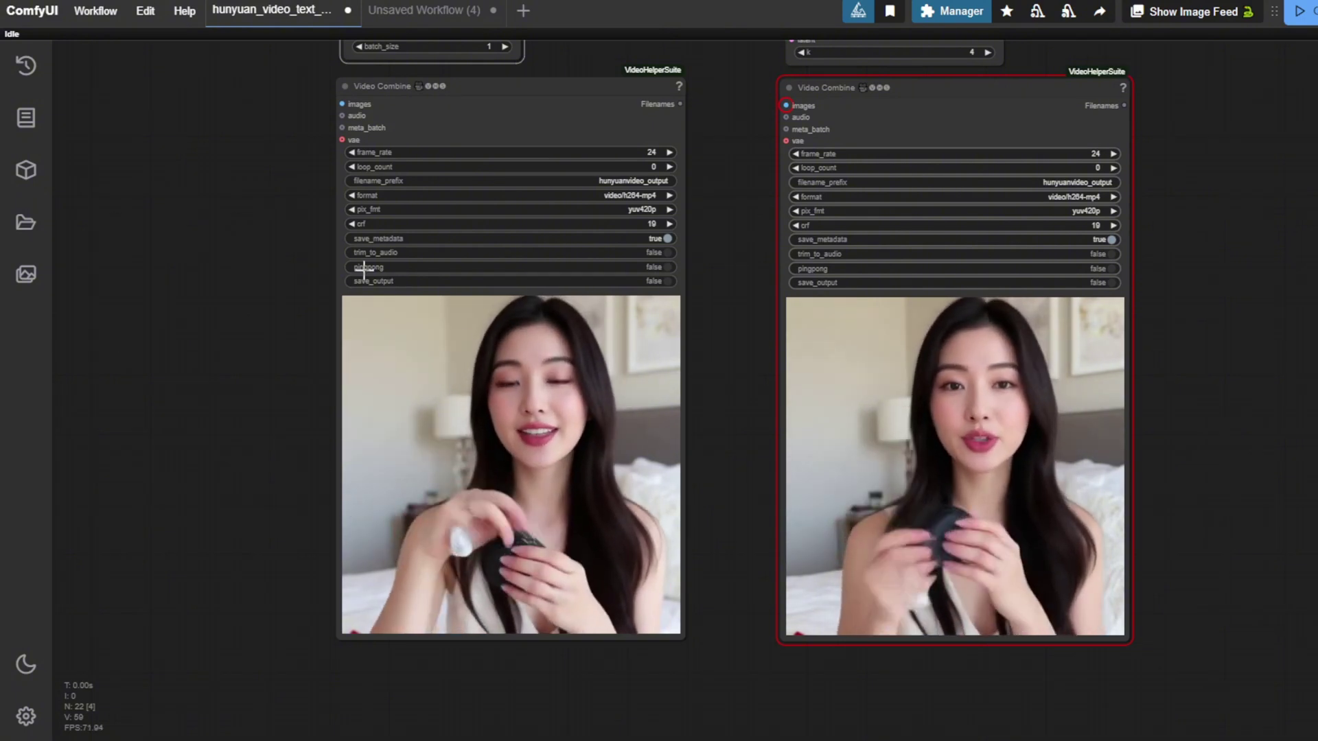
{"action": "left_click_drag", "start_coordinate": [284, 136], "coordinate": [284, 250]}
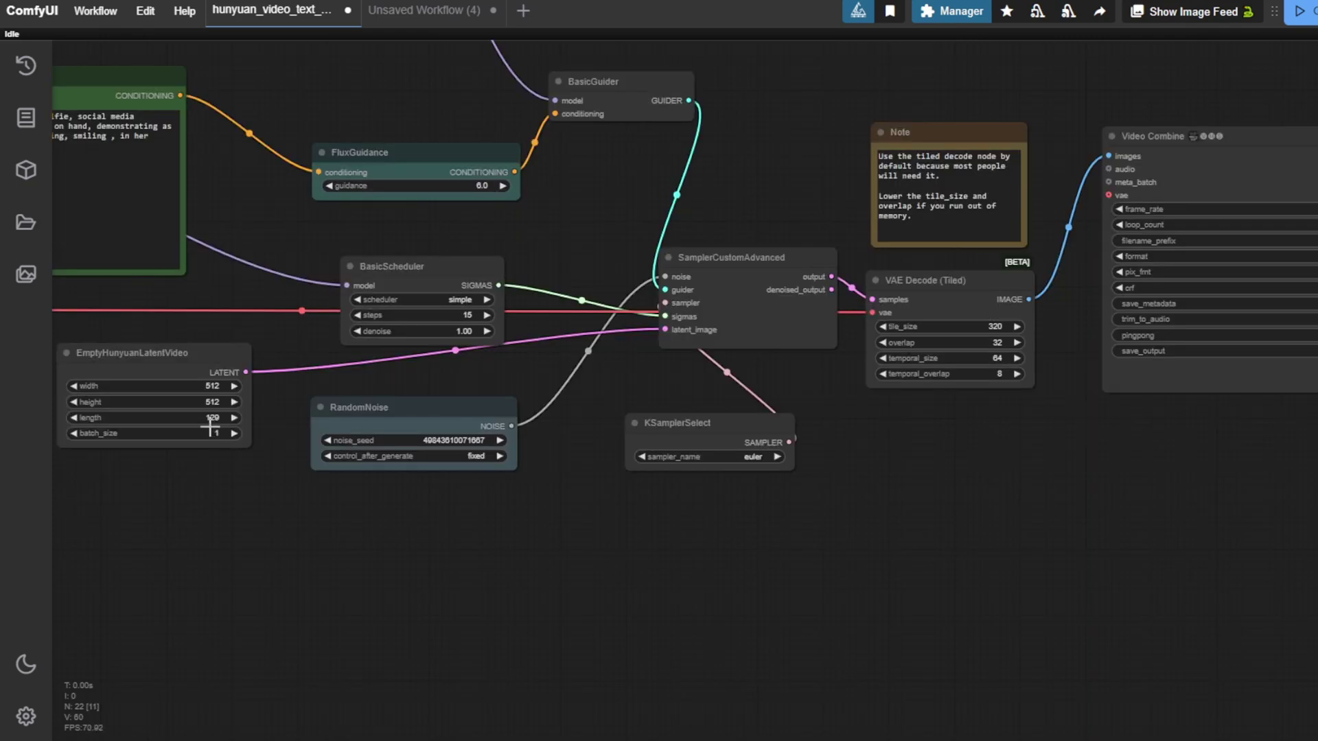
Step: Set EmptyHunyuanLatentVideo length to 201 frames and pan over to the video results
{"action": "left_click_drag", "start_coordinate": [217, 485], "coordinate": [388, 477]}
{"action": "scroll", "coordinate": [360, 427], "scroll_direction": "up", "scroll_amount": 4}
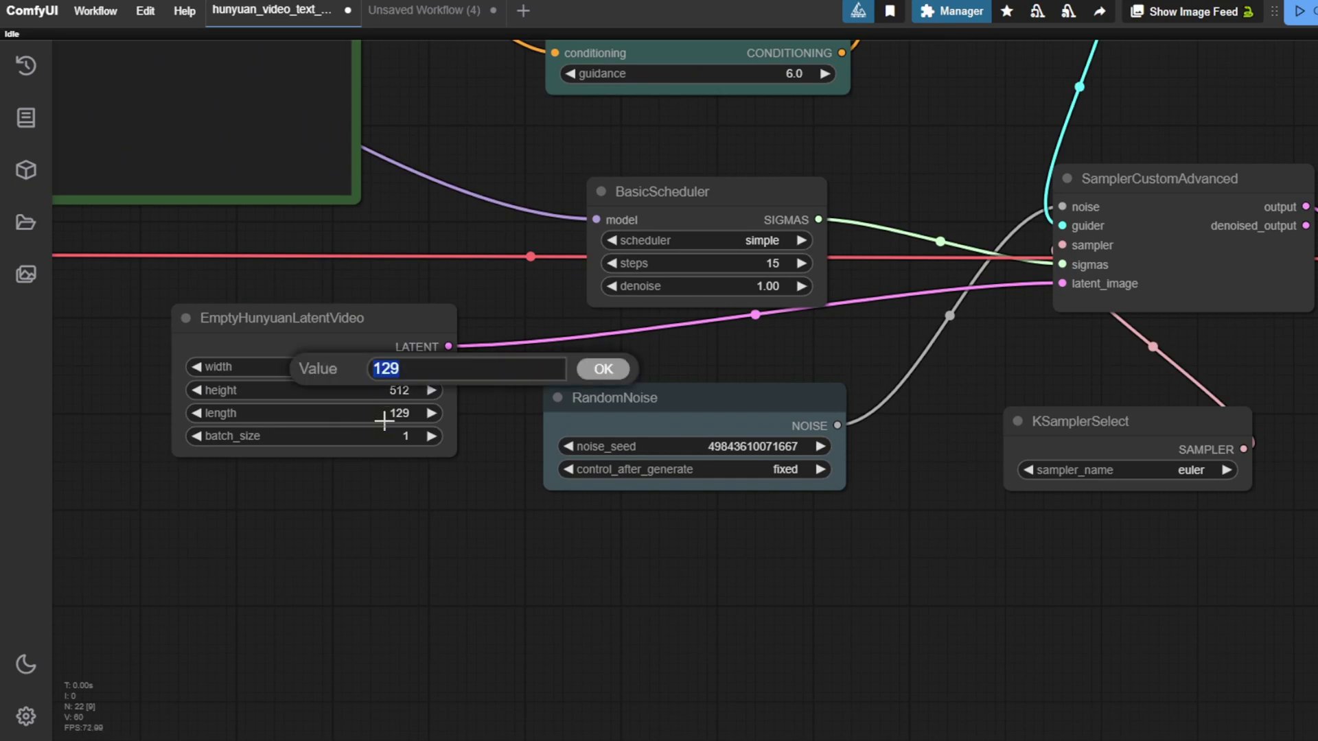
{"action": "type", "text": "200"}
{"action": "key", "text": "BackSpace"}
{"action": "type", "text": "1"}
{"action": "key", "text": "Return"}
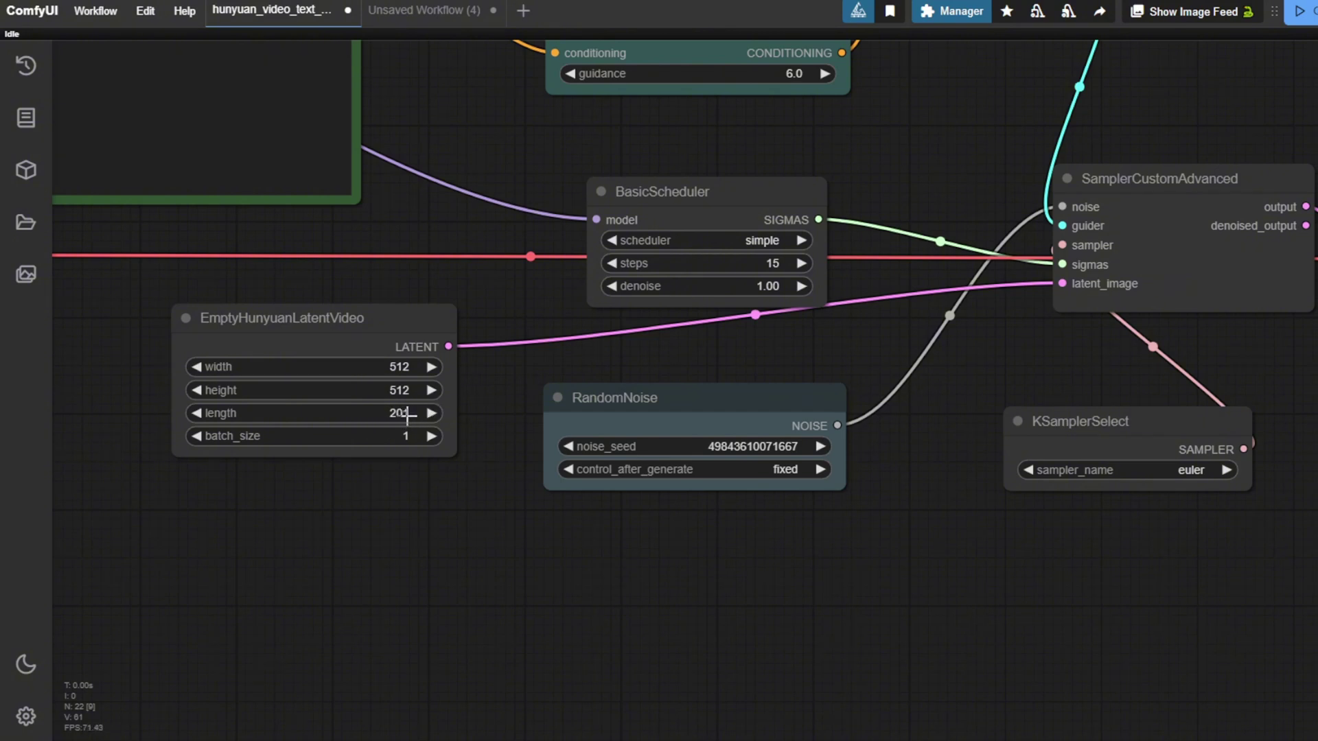
{"action": "scroll", "coordinate": [1017, 549], "scroll_direction": "down", "scroll_amount": 5}
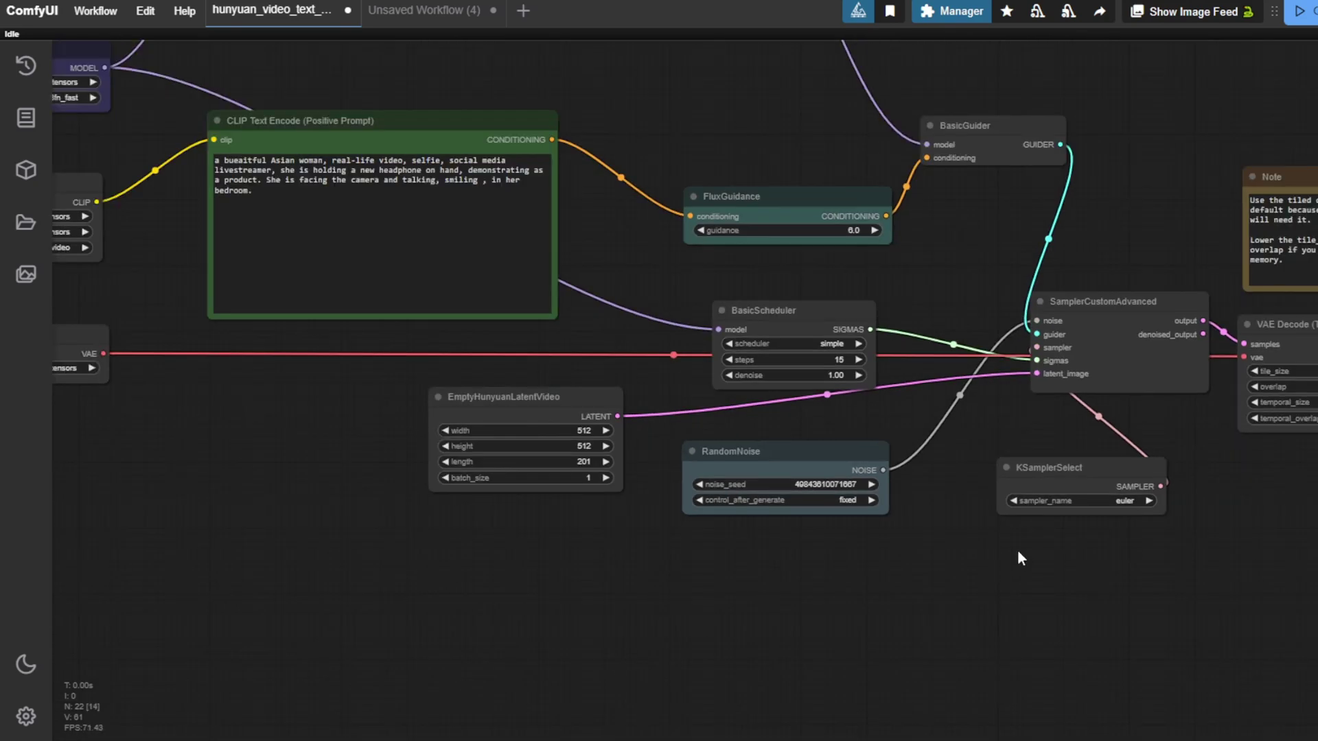
{"action": "scroll", "coordinate": [1009, 503], "scroll_direction": "down", "scroll_amount": 3}
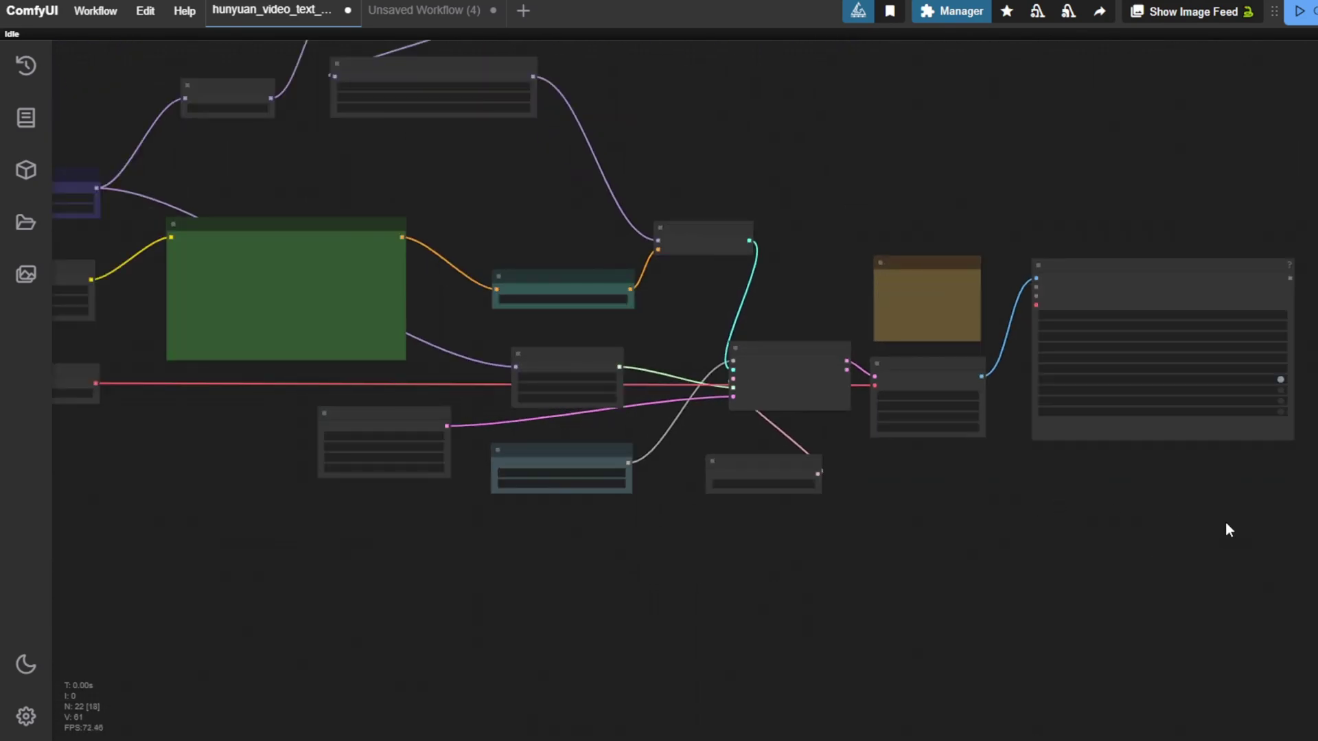
{"action": "left_click_drag", "start_coordinate": [1225, 521], "coordinate": [597, 517]}
{"action": "scroll", "coordinate": [1151, 294], "scroll_direction": "up", "scroll_amount": 5}
{"action": "left_click_drag", "start_coordinate": [1103, 223], "coordinate": [1022, 223]}
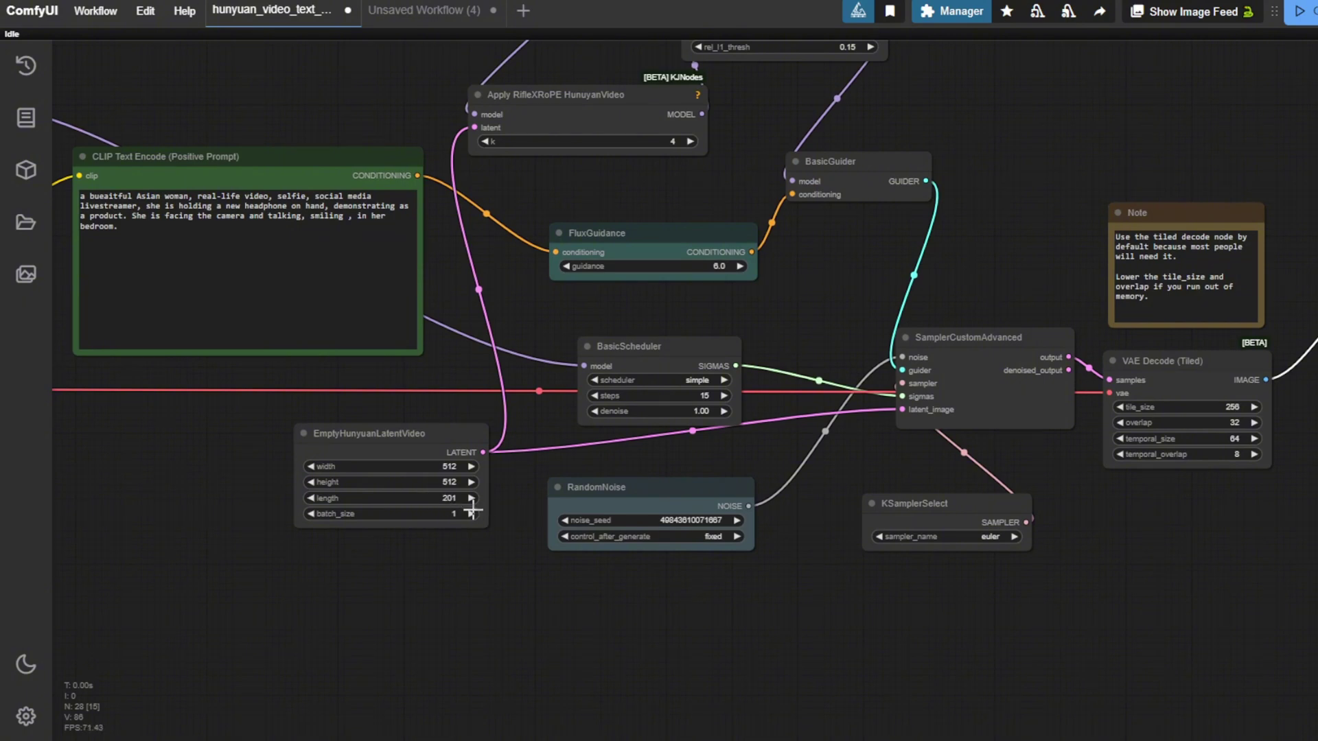
{"action": "left_click_drag", "start_coordinate": [1067, 628], "coordinate": [377, 621]}
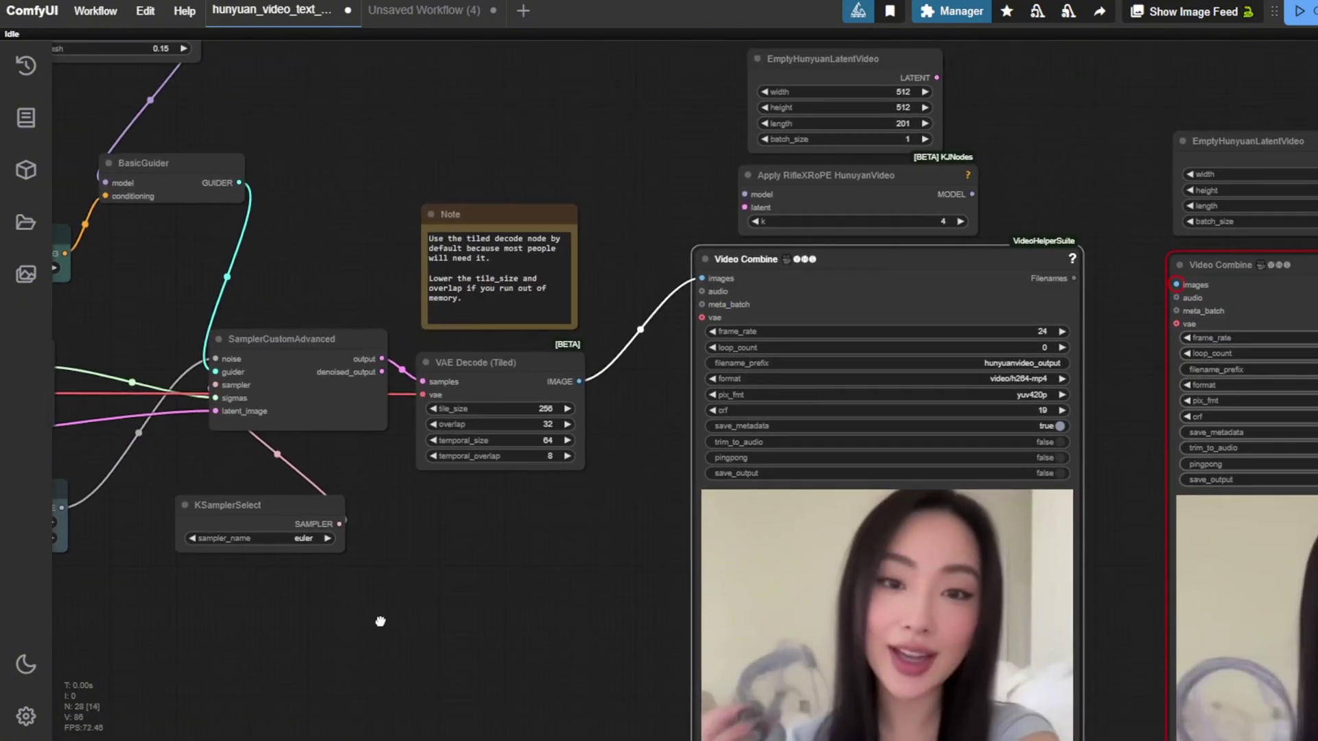
{"action": "left_click_drag", "start_coordinate": [1092, 341], "coordinate": [917, 272]}
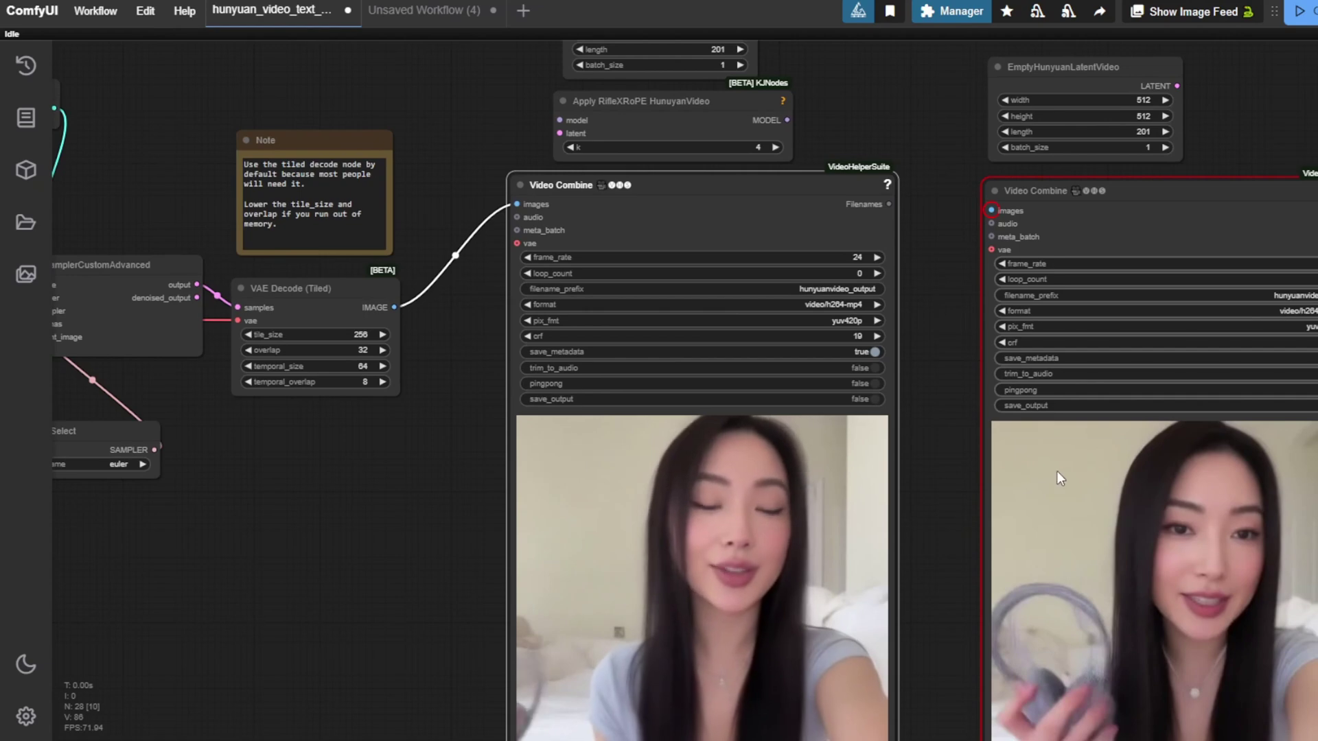
{"action": "right_click", "coordinate": [1112, 193]}
{"action": "left_click", "coordinate": [1144, 273]}
{"action": "scroll", "coordinate": [887, 263], "scroll_direction": "up", "scroll_amount": 3}
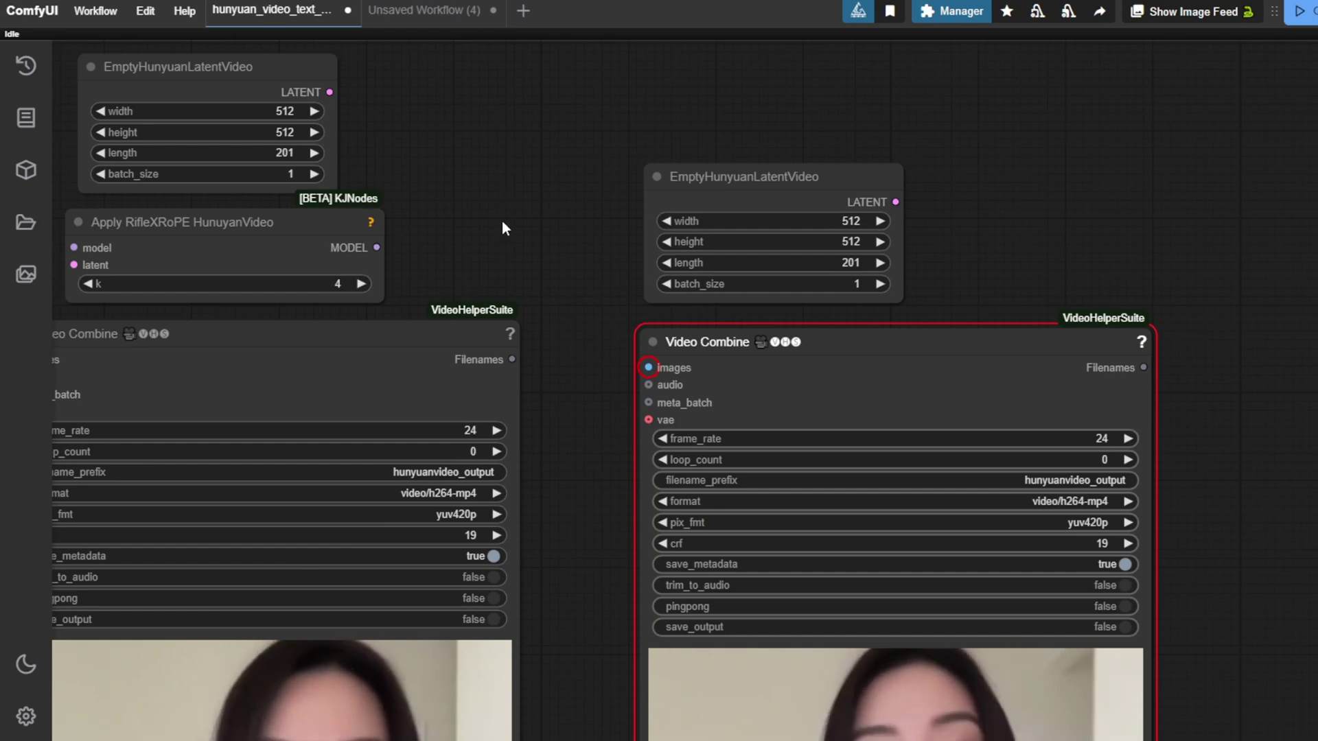
{"action": "left_click_drag", "start_coordinate": [501, 221], "coordinate": [946, 282]}
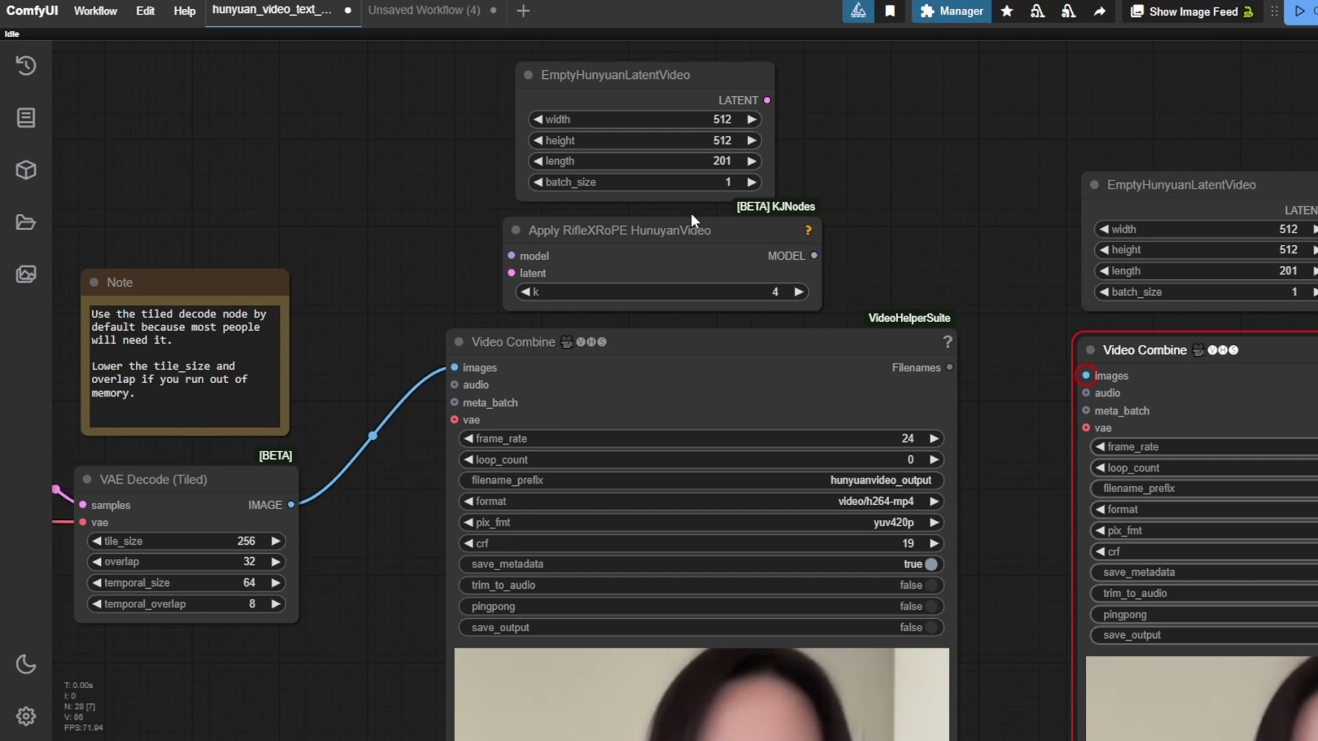
{"action": "left_click", "coordinate": [582, 250]}
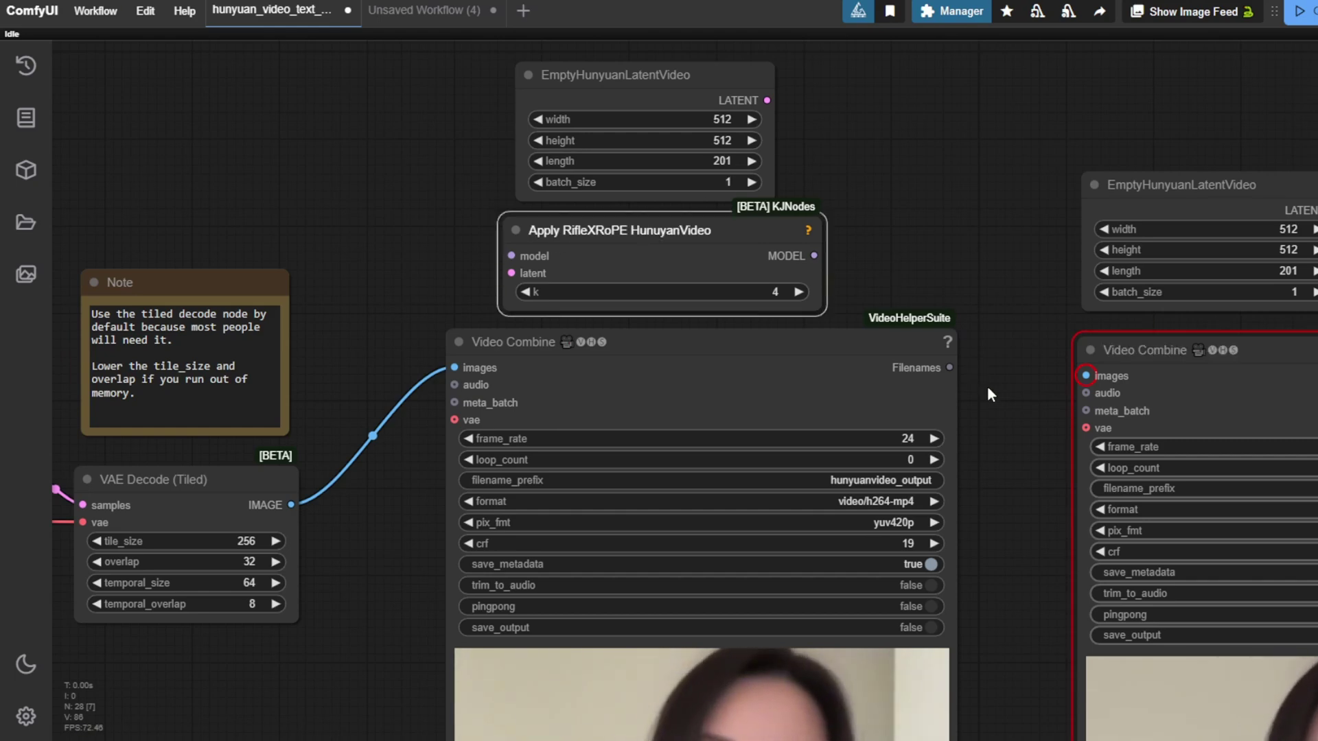
{"action": "left_click_drag", "start_coordinate": [988, 388], "coordinate": [979, 91]}
{"action": "scroll", "coordinate": [966, 233], "scroll_direction": "down", "scroll_amount": 4}
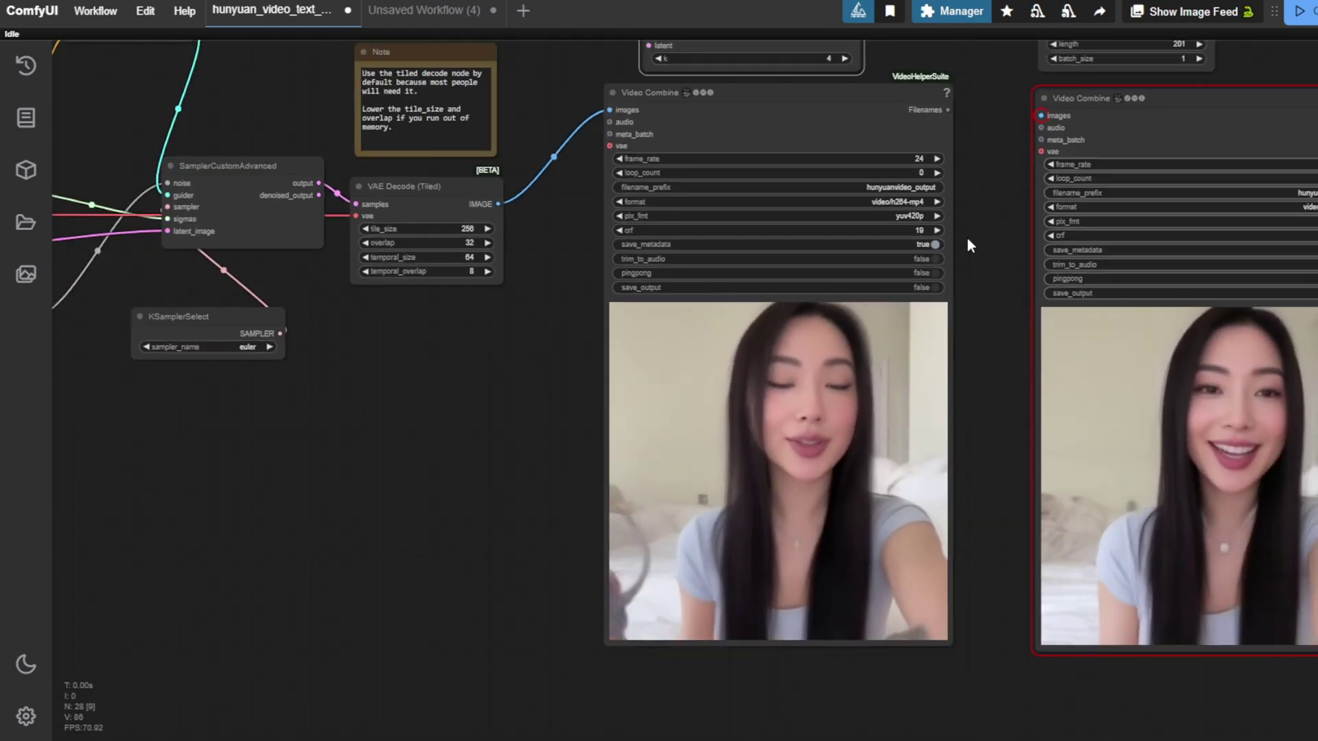
{"action": "left_click_drag", "start_coordinate": [966, 237], "coordinate": [831, 213]}
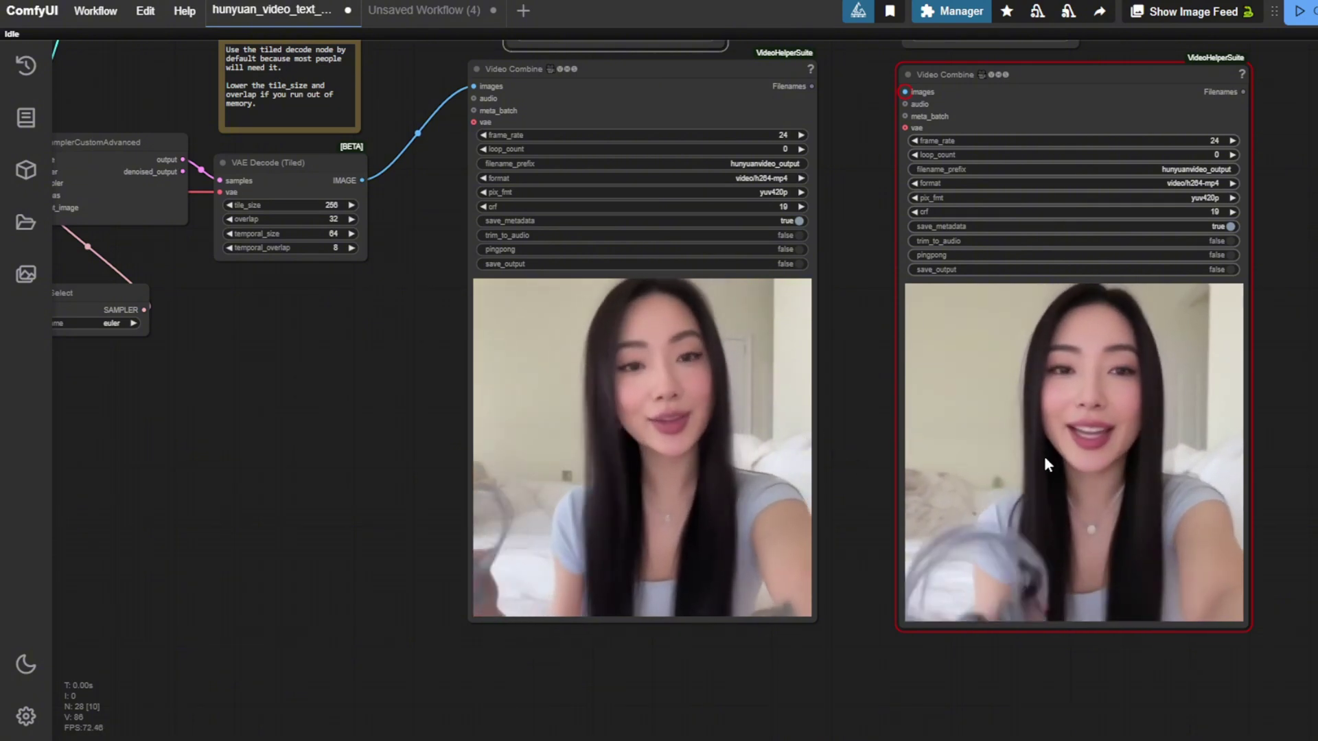
{"action": "left_click_drag", "start_coordinate": [1306, 378], "coordinate": [1246, 442]}
{"action": "scroll", "coordinate": [1247, 442], "scroll_direction": "down", "scroll_amount": 5}
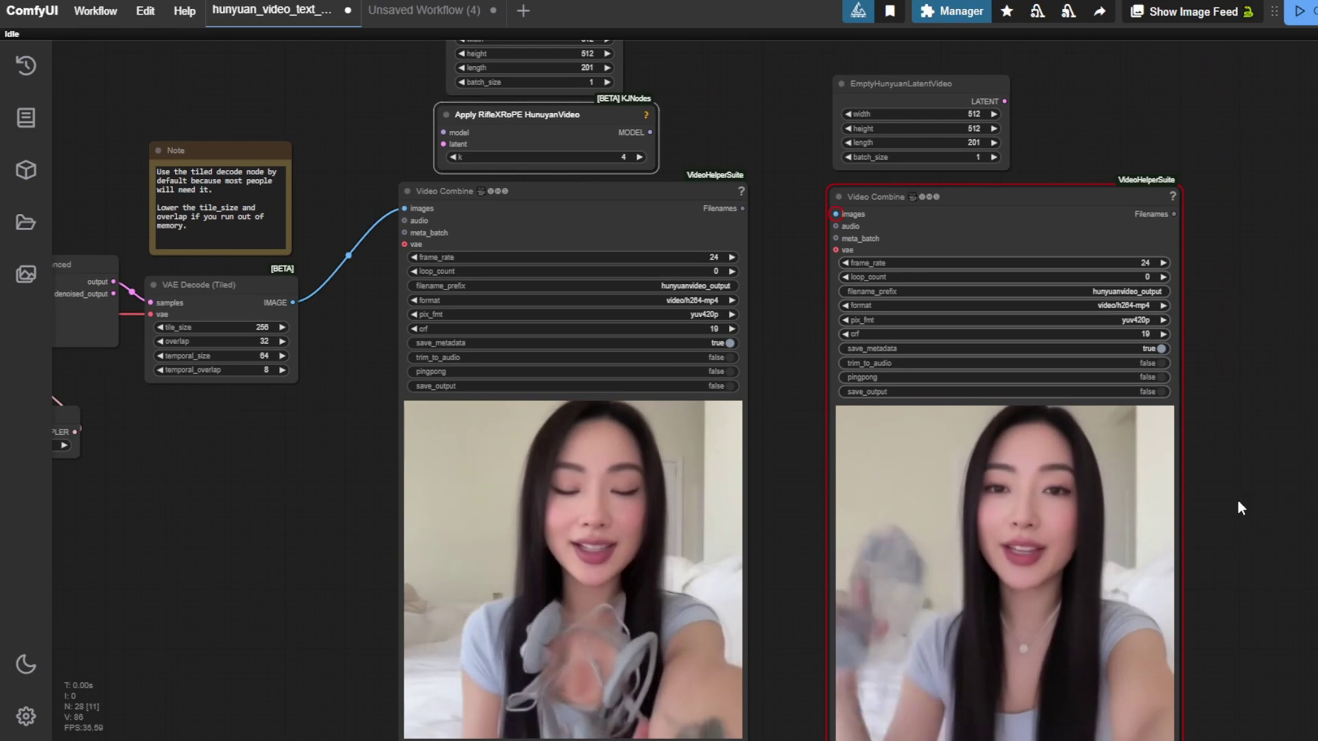
{"action": "scroll", "coordinate": [1157, 496], "scroll_direction": "up", "scroll_amount": 2}
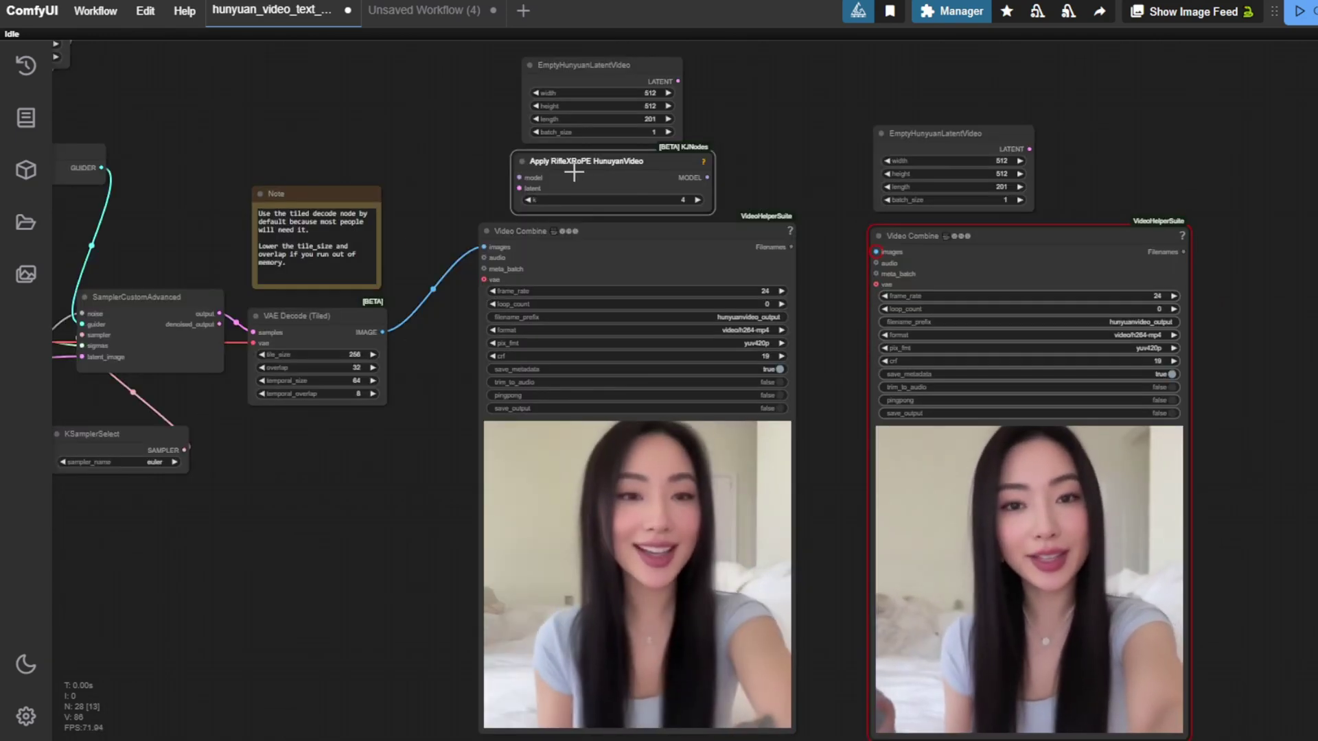
{"action": "left_click_drag", "start_coordinate": [833, 453], "coordinate": [792, 377]}
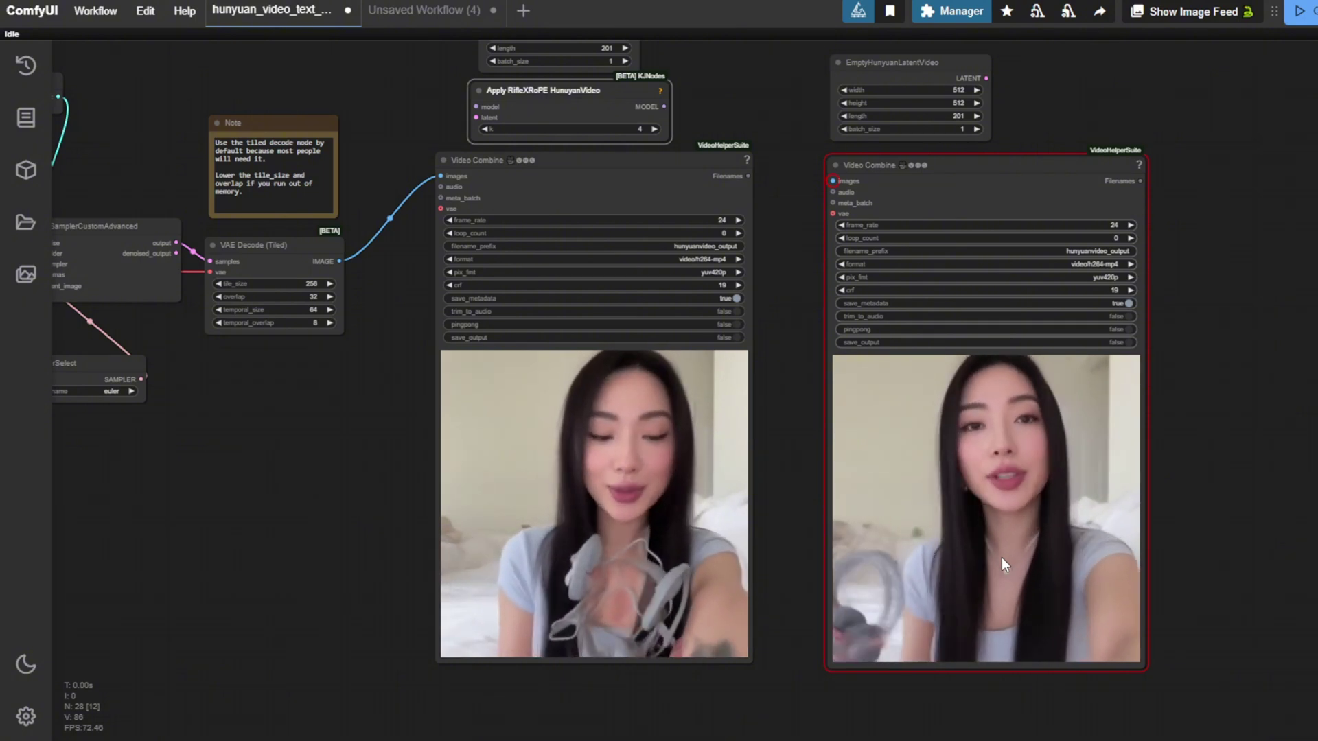
{"action": "scroll", "coordinate": [916, 432], "scroll_direction": "up", "scroll_amount": 2}
{"action": "right_click", "coordinate": [917, 433]}
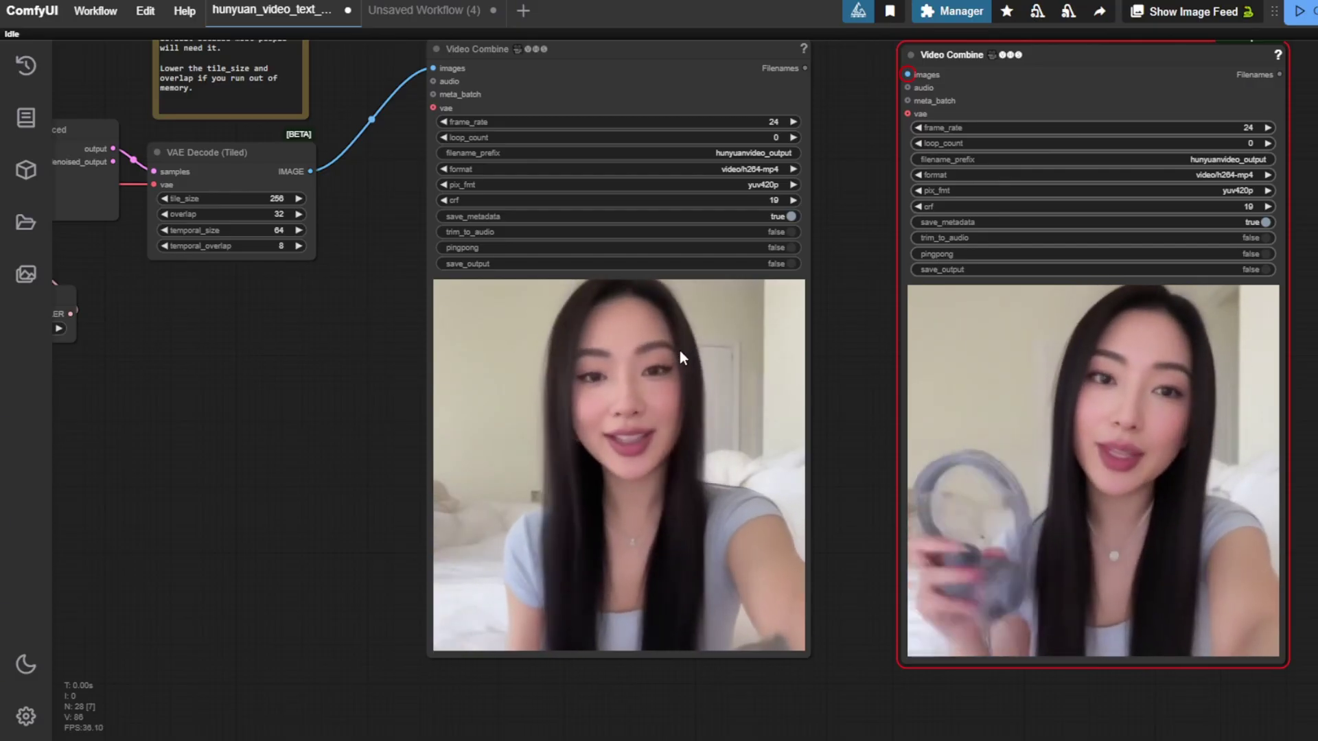
{"action": "right_click", "coordinate": [607, 360]}
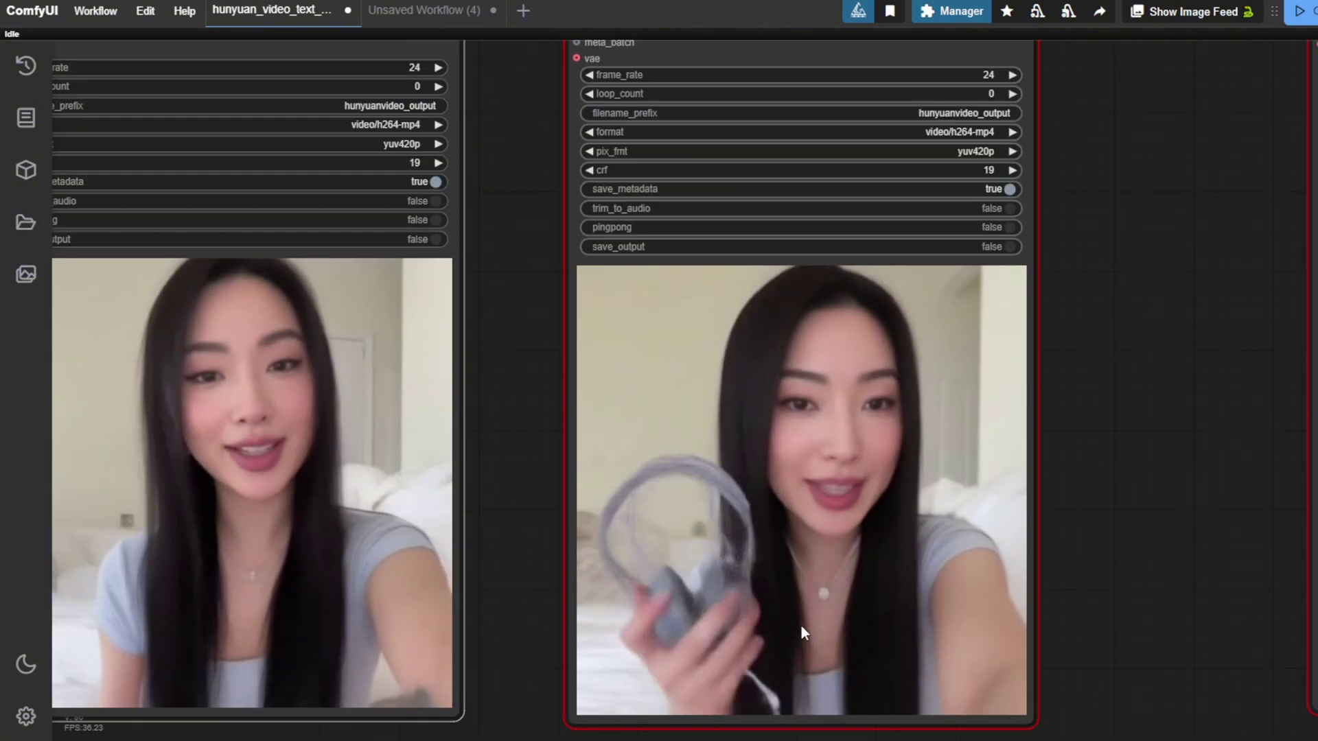
{"action": "left_click_drag", "start_coordinate": [1044, 323], "coordinate": [958, 450]}
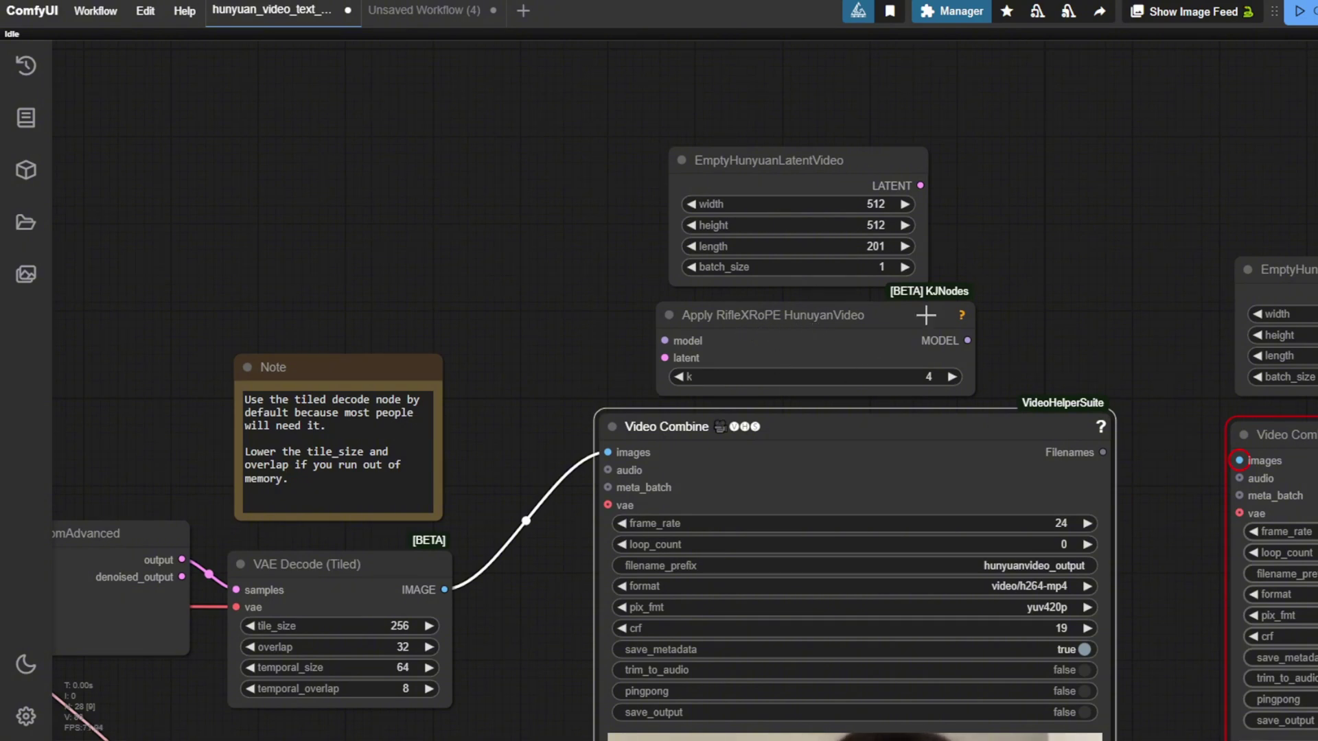
Step: Zoom out and pan across the Hunyuan graph to bring the sampler and prompt nodes into view
{"action": "left_click_drag", "start_coordinate": [1133, 339], "coordinate": [1023, 55]}
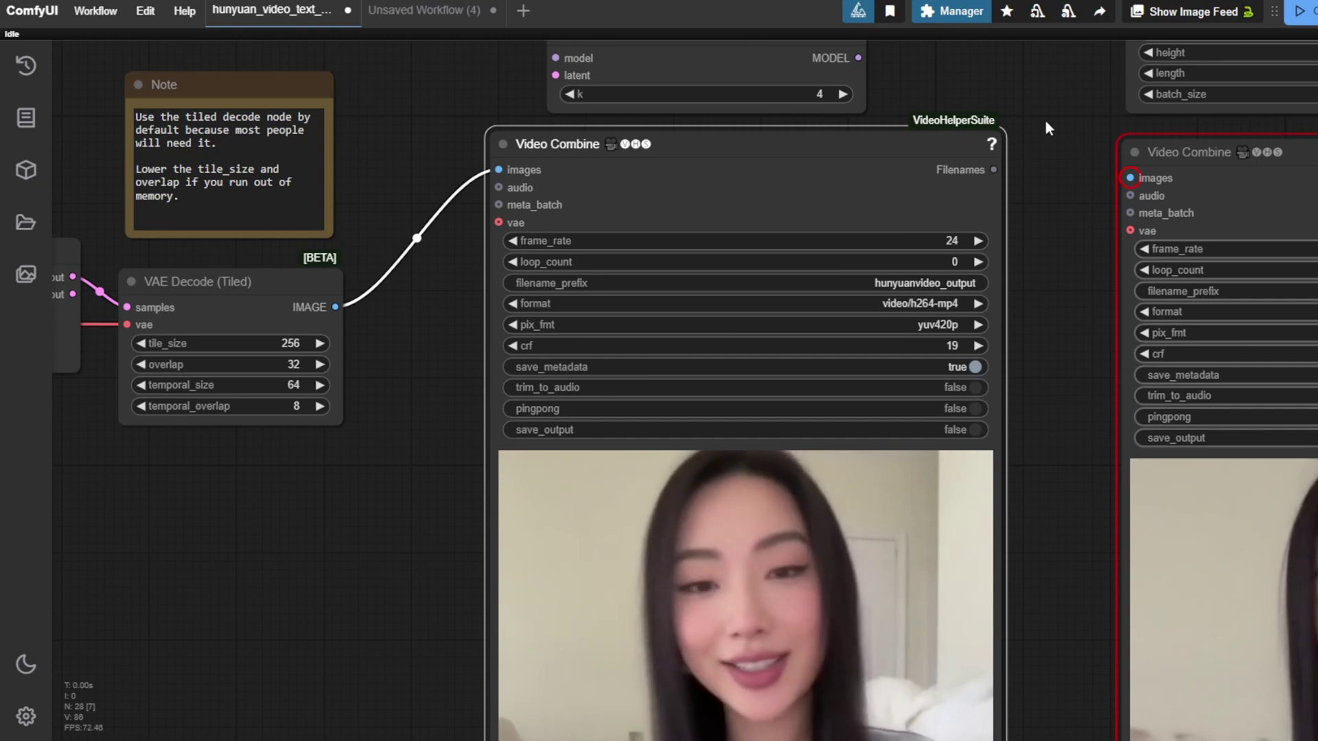
{"action": "left_click_drag", "start_coordinate": [1039, 105], "coordinate": [1014, 139]}
{"action": "scroll", "coordinate": [1003, 158], "scroll_direction": "down", "scroll_amount": 2}
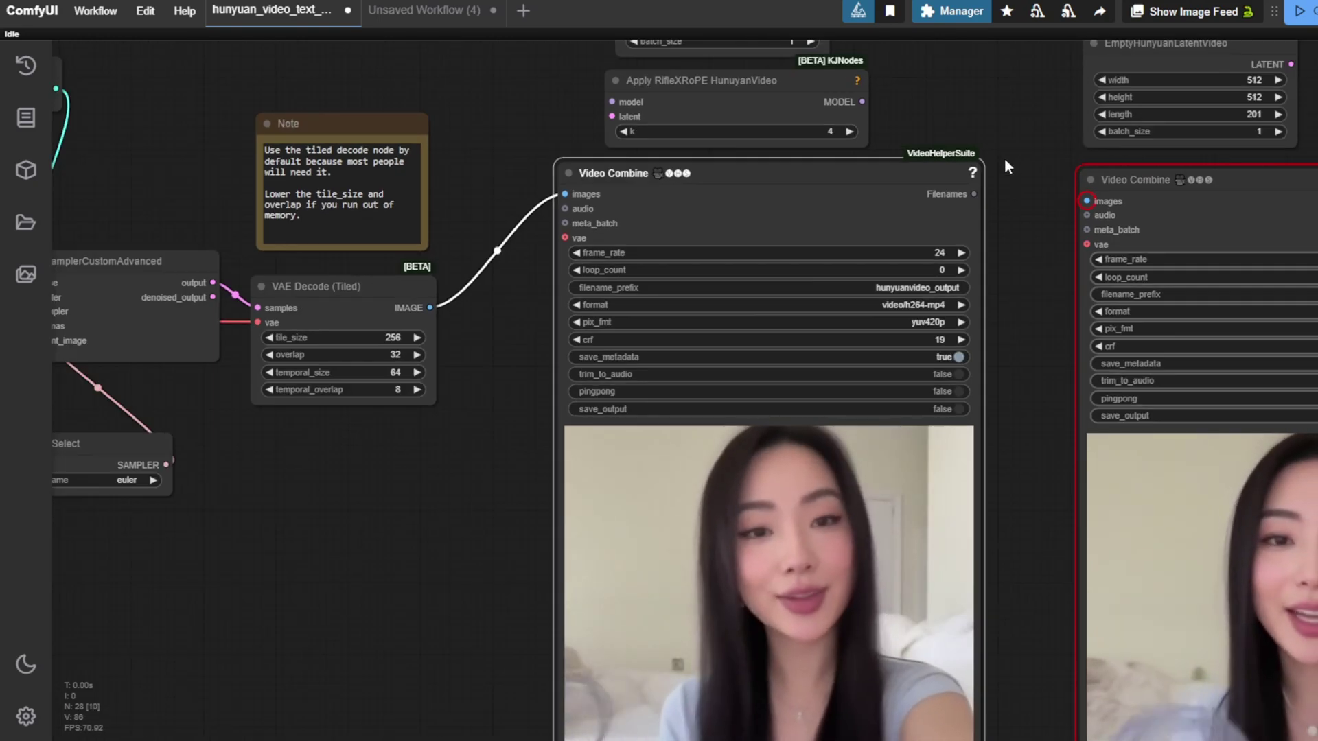
{"action": "scroll", "coordinate": [1010, 185], "scroll_direction": "down", "scroll_amount": 4}
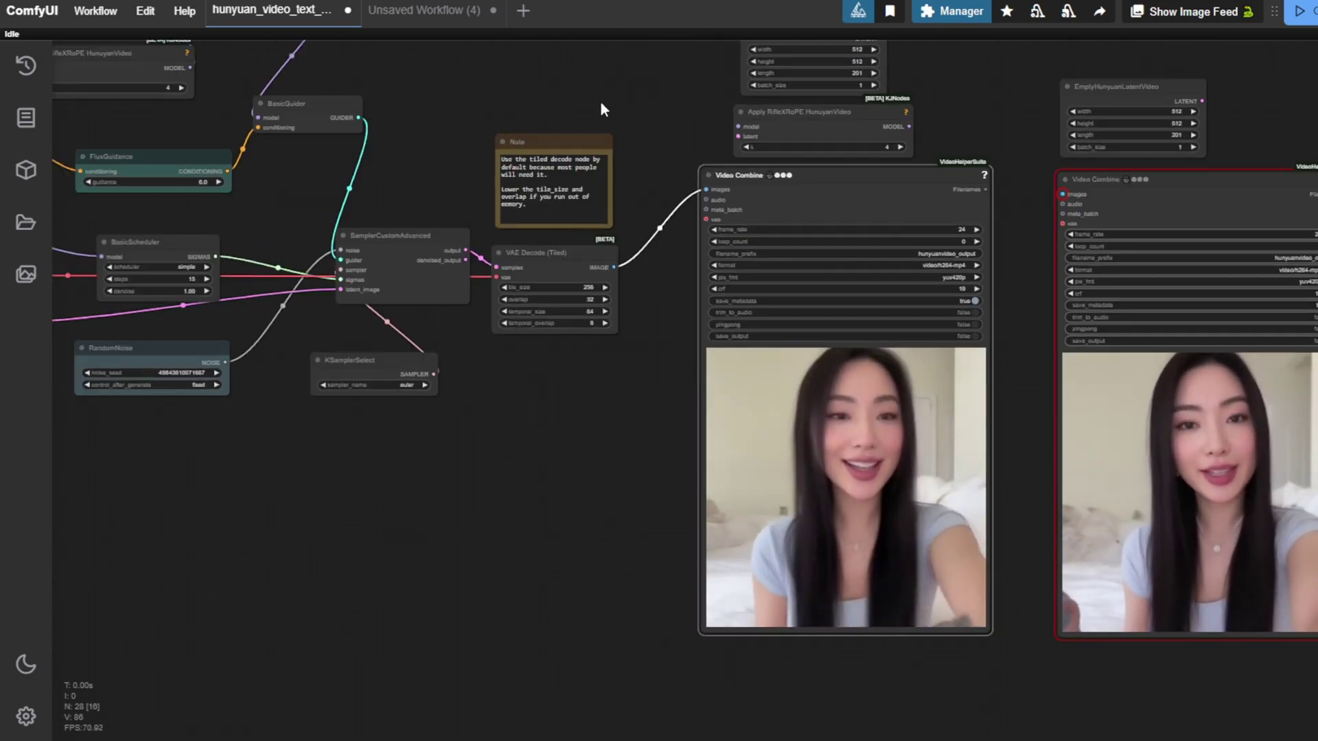
{"action": "left_click_drag", "start_coordinate": [601, 103], "coordinate": [633, 57]}
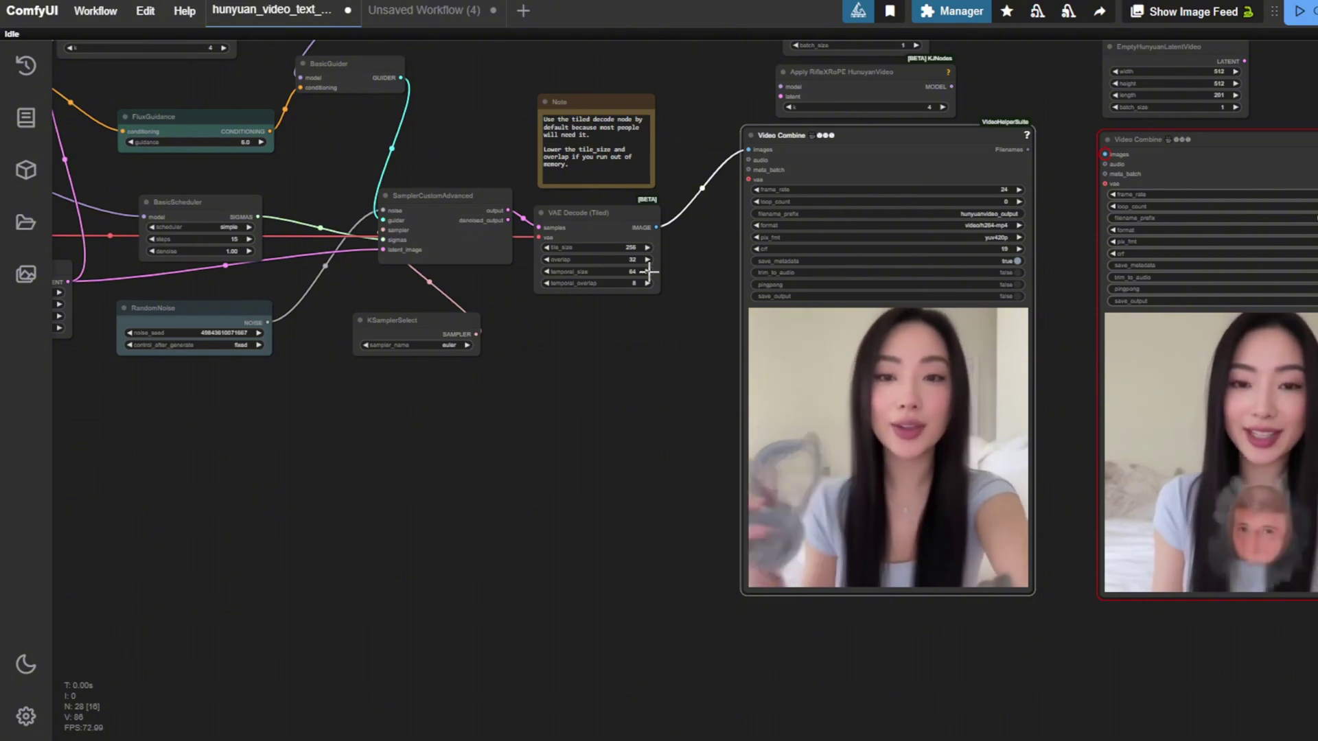
Step: Open the Wan 2.1 workflow and delete the RIFE frame-interpolation node from the decode chain
{"action": "left_click", "coordinate": [446, 14]}
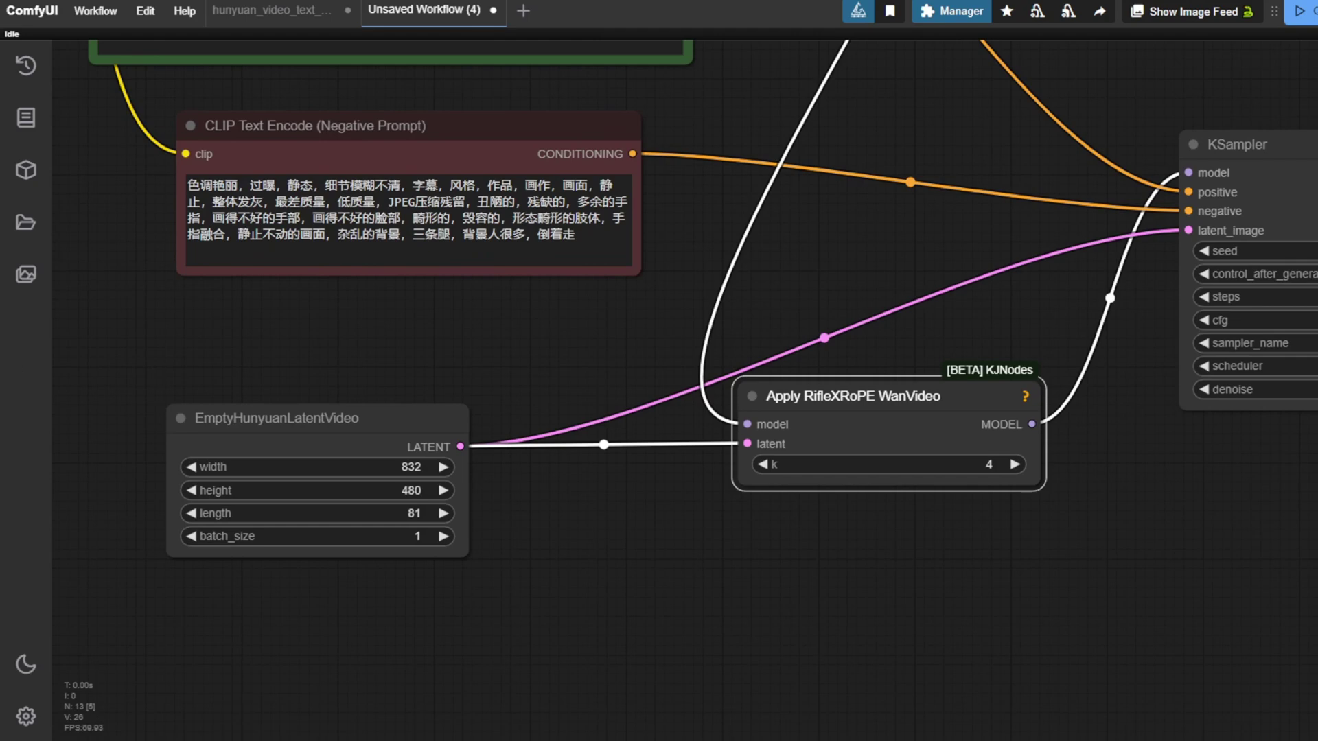
{"action": "scroll", "coordinate": [755, 420], "scroll_direction": "down", "scroll_amount": 10}
{"action": "left_click_drag", "start_coordinate": [1127, 357], "coordinate": [882, 515]}
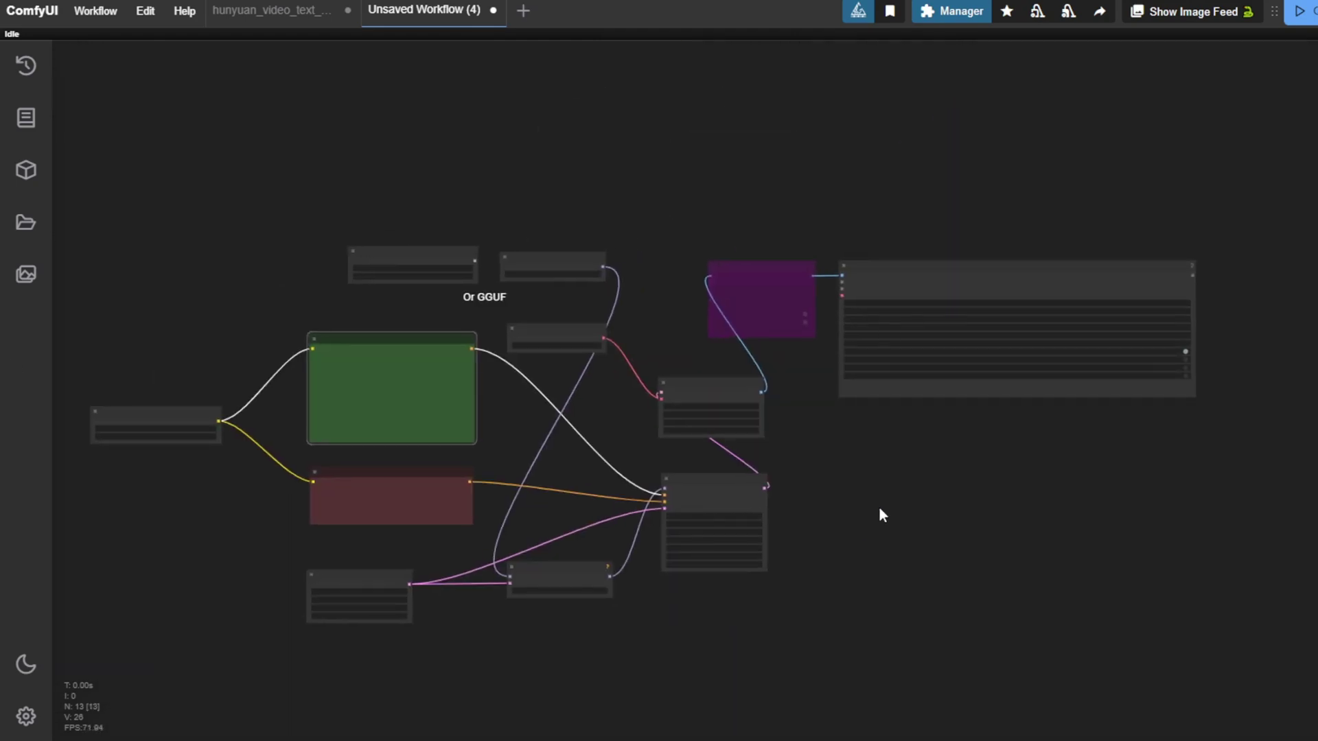
{"action": "scroll", "coordinate": [803, 420], "scroll_direction": "up", "scroll_amount": 6}
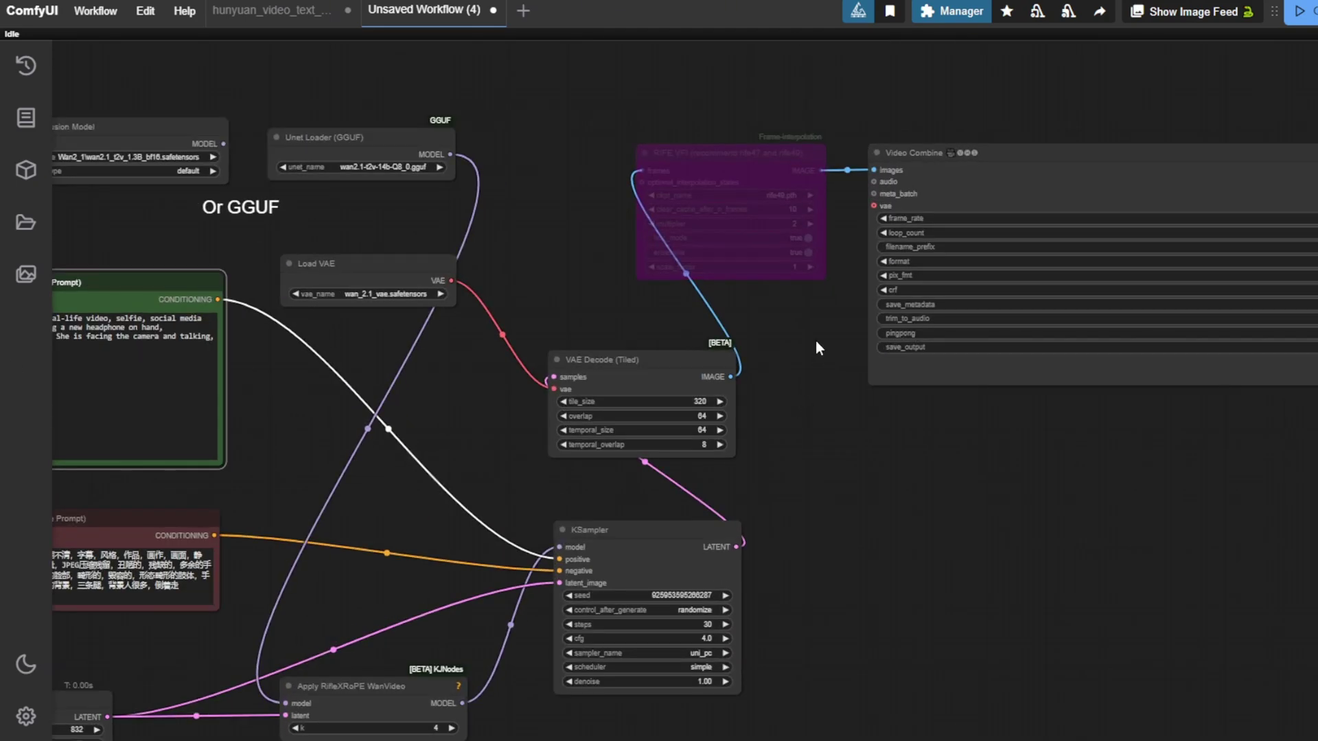
{"action": "left_click_drag", "start_coordinate": [814, 341], "coordinate": [798, 415]}
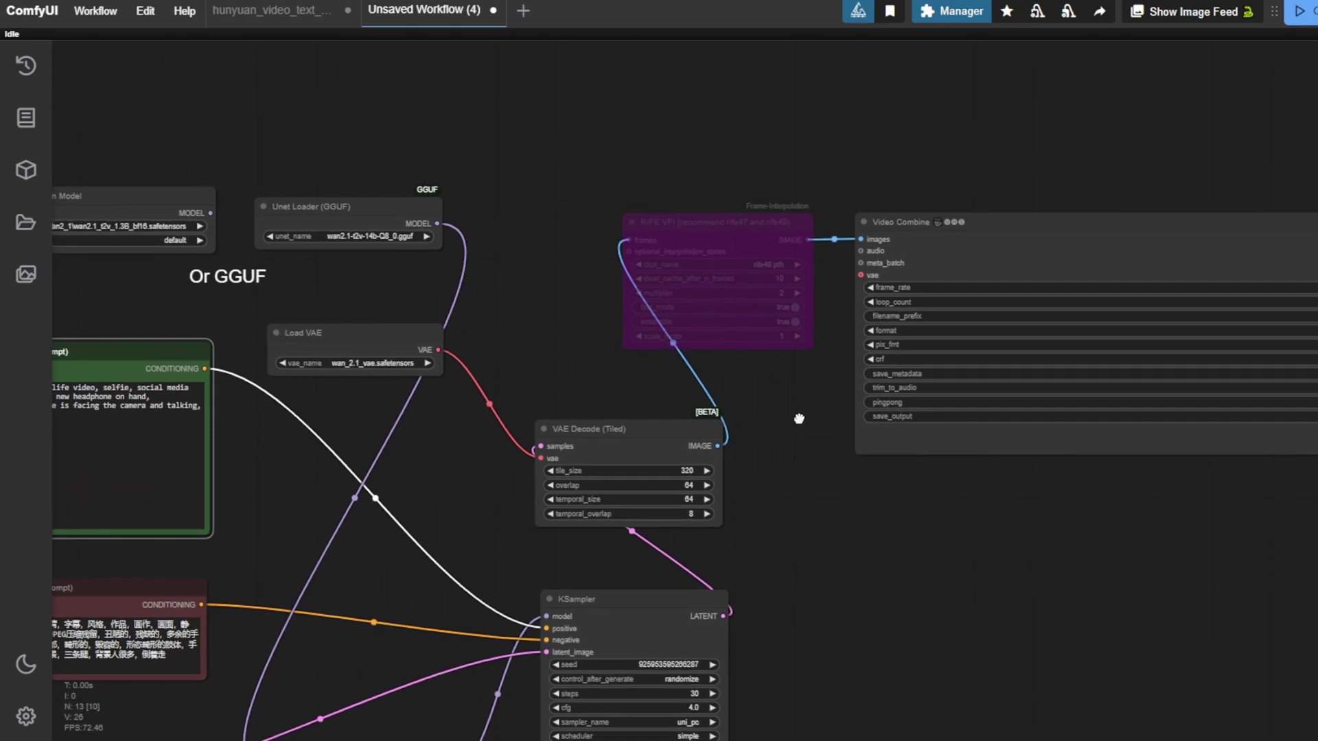
{"action": "scroll", "coordinate": [751, 267], "scroll_direction": "up", "scroll_amount": 4}
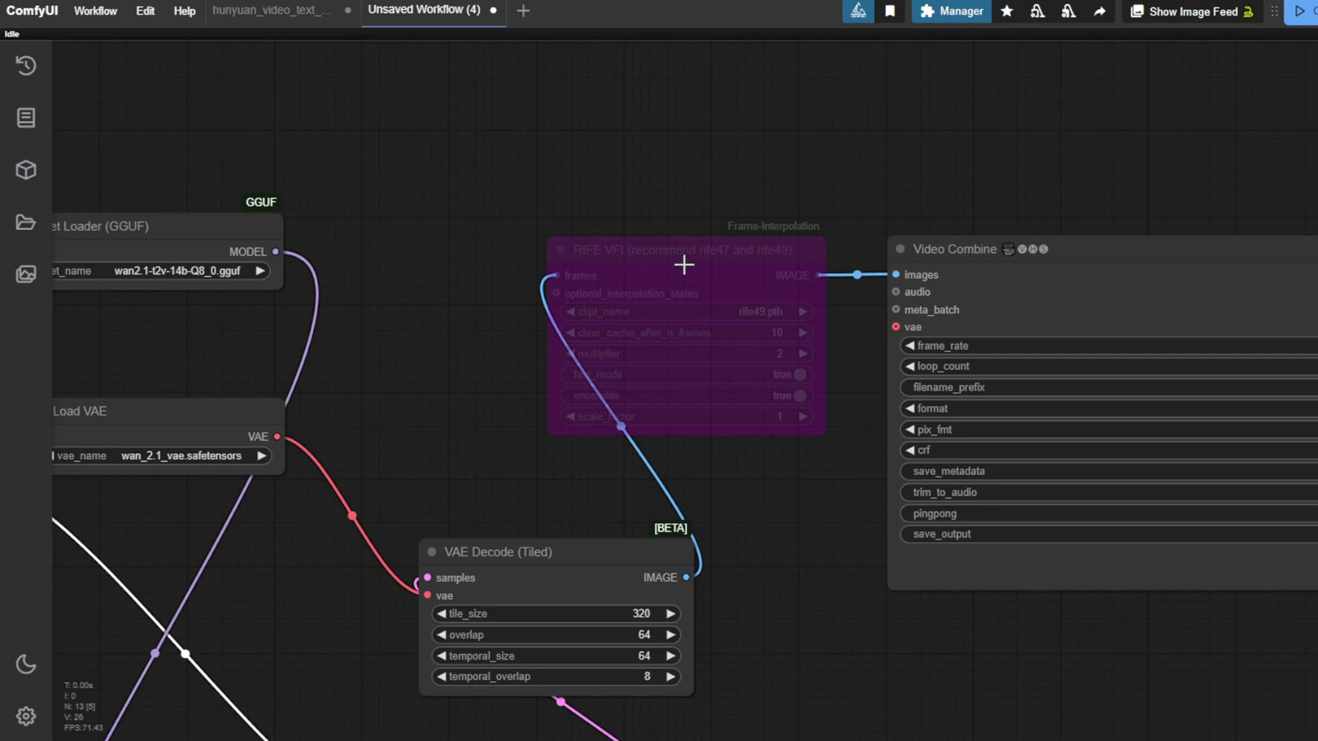
{"action": "left_click_drag", "start_coordinate": [683, 265], "coordinate": [644, 98]}
{"action": "key", "text": "Delete"}
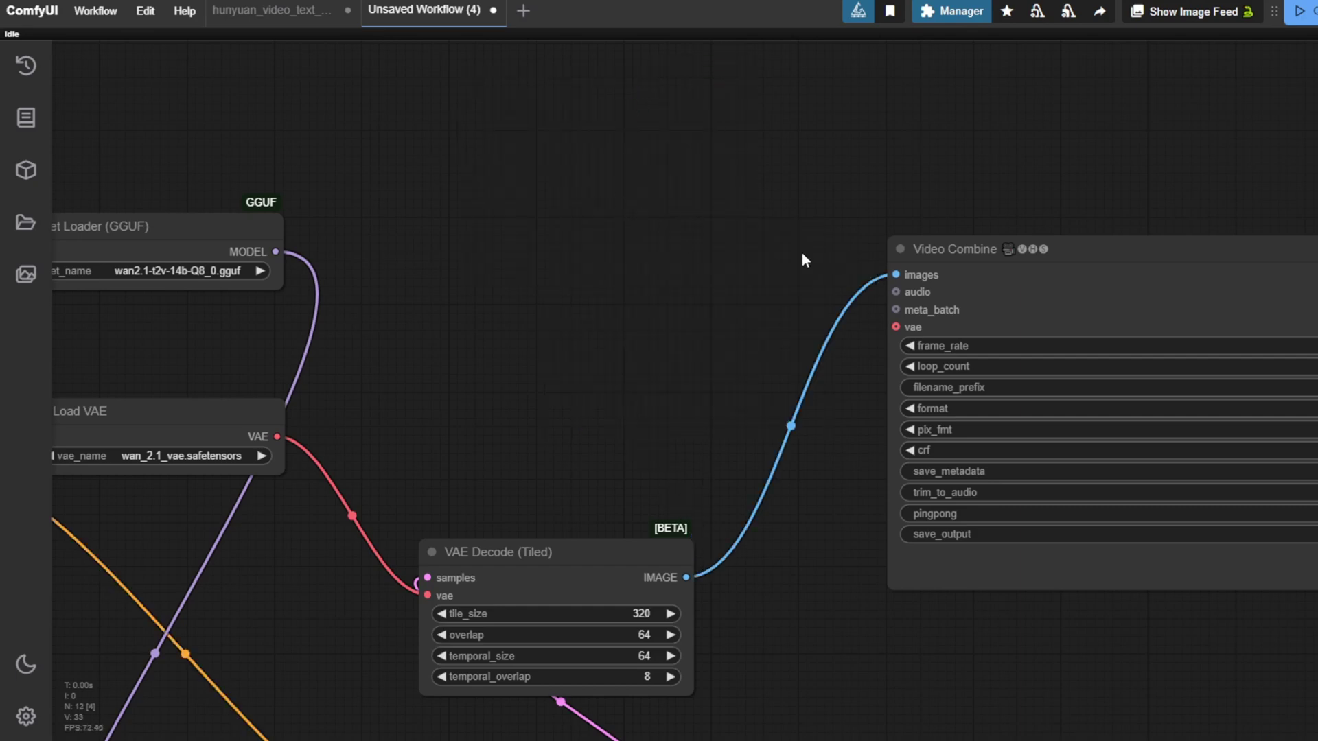
Step: Pan around the Wan graph to review the sampler, RifleXRoPE, prompt, Load CLIP and Video Combine nodes
{"action": "scroll", "coordinate": [739, 271], "scroll_direction": "down", "scroll_amount": 3}
{"action": "left_click_drag", "start_coordinate": [908, 90], "coordinate": [896, 312]}
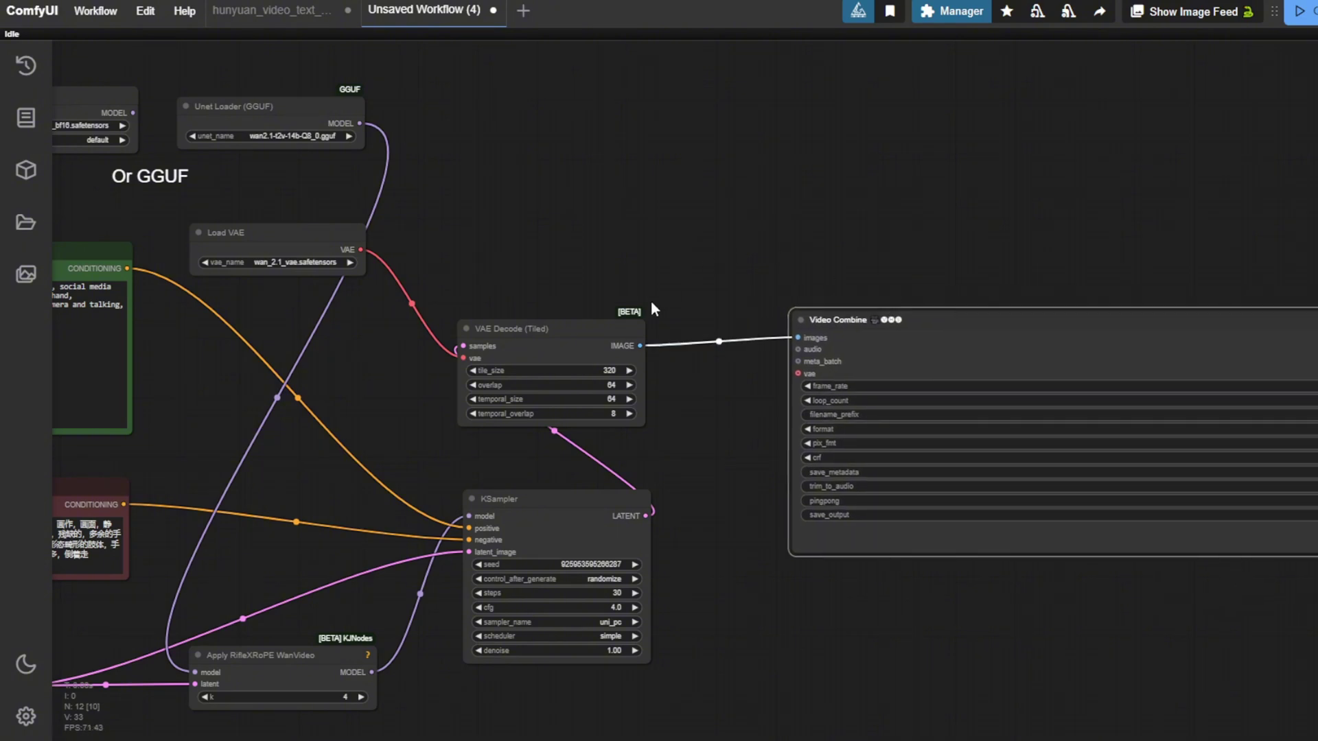
{"action": "left_click_drag", "start_coordinate": [702, 266], "coordinate": [923, 128]}
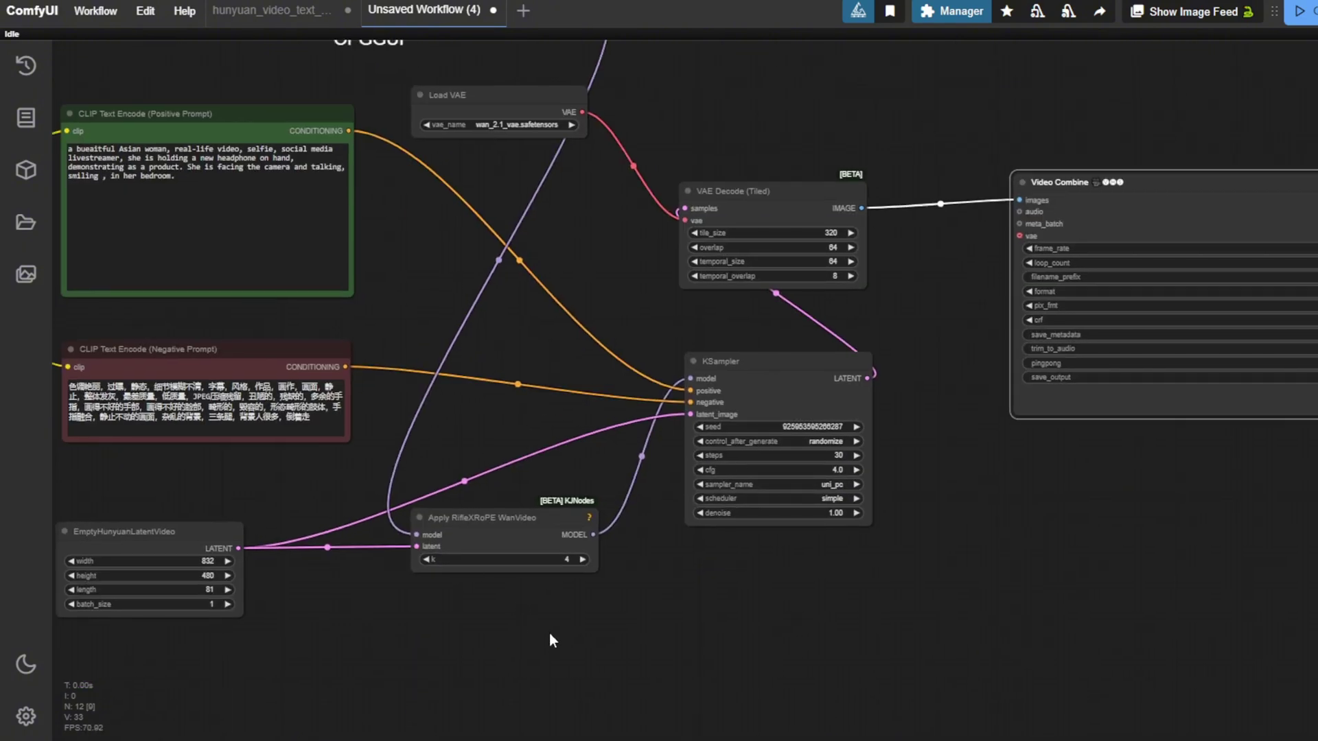
{"action": "left_click_drag", "start_coordinate": [553, 641], "coordinate": [940, 618]}
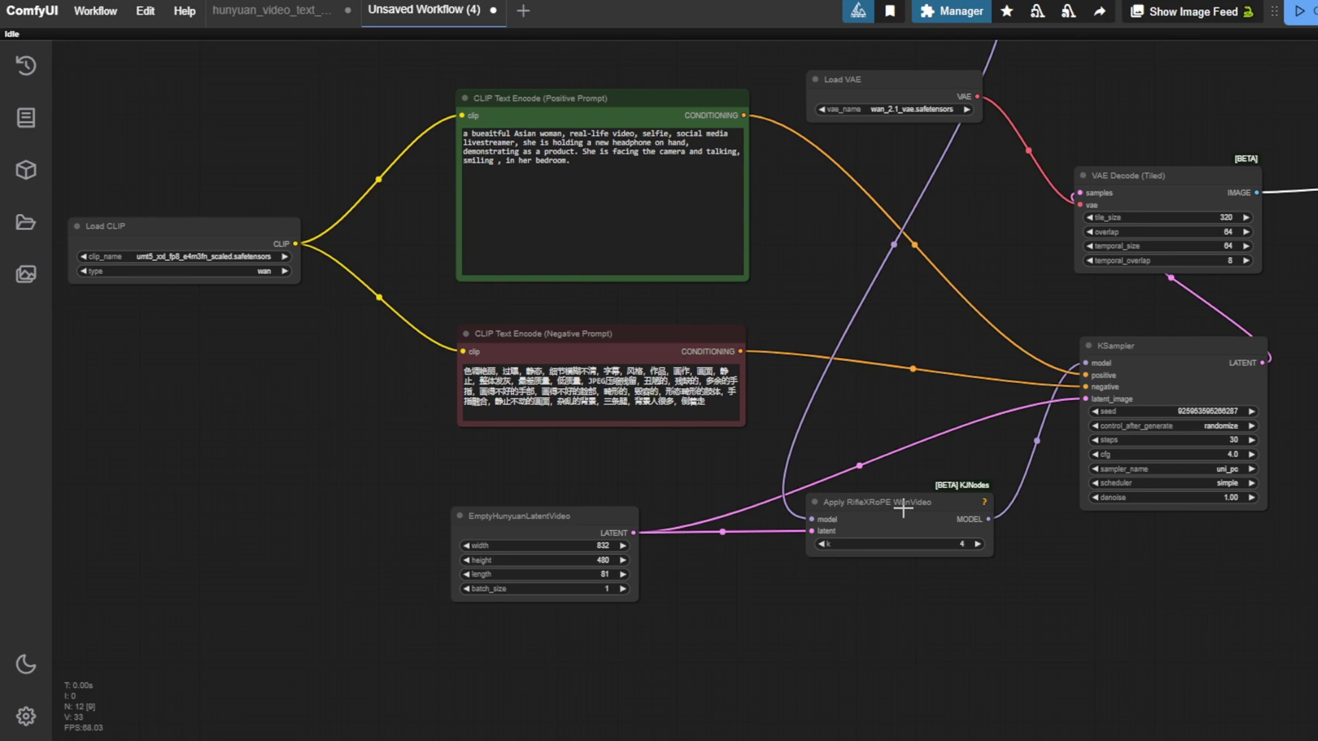
{"action": "left_click_drag", "start_coordinate": [925, 526], "coordinate": [739, 357]}
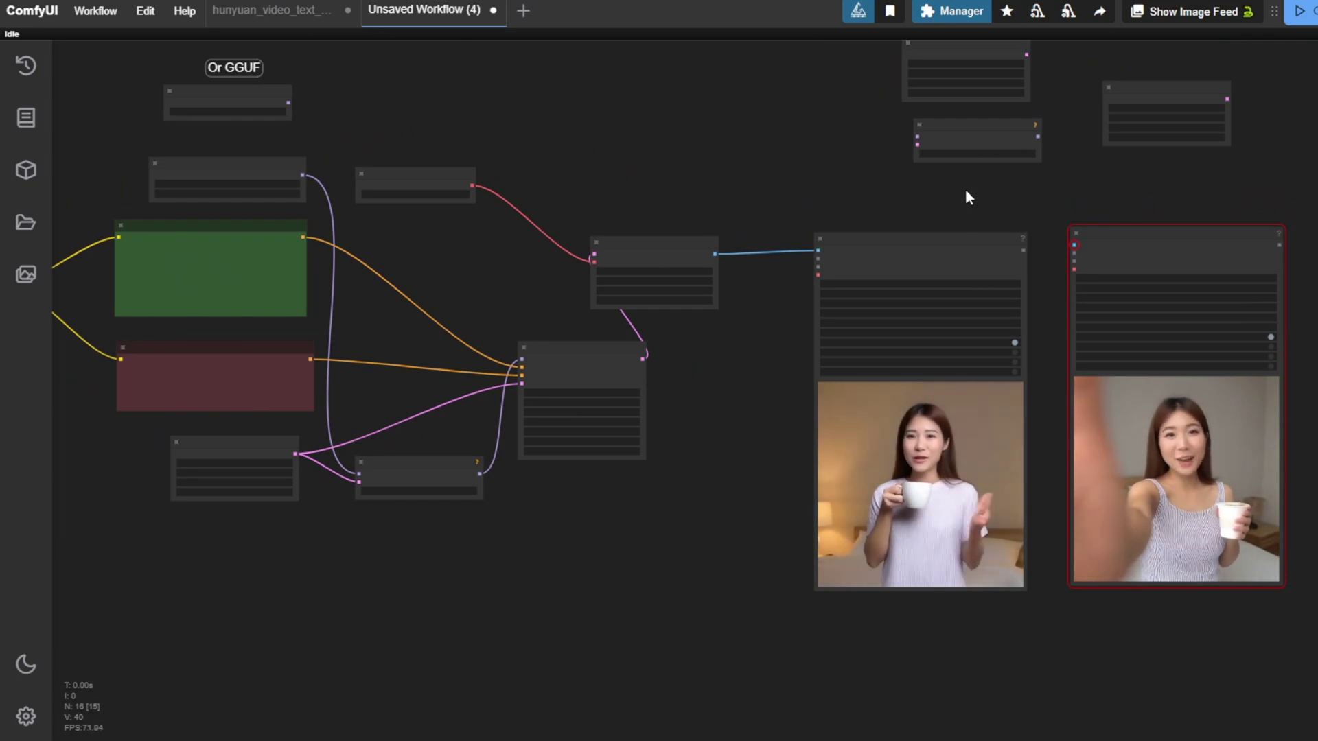
Step: Place Apply RifleXRoPE WanVideo and both 201-frame latent nodes above the two Video Combine previews
{"action": "scroll", "coordinate": [954, 233], "scroll_direction": "up", "scroll_amount": 3}
{"action": "left_click_drag", "start_coordinate": [957, 213], "coordinate": [880, 273]}
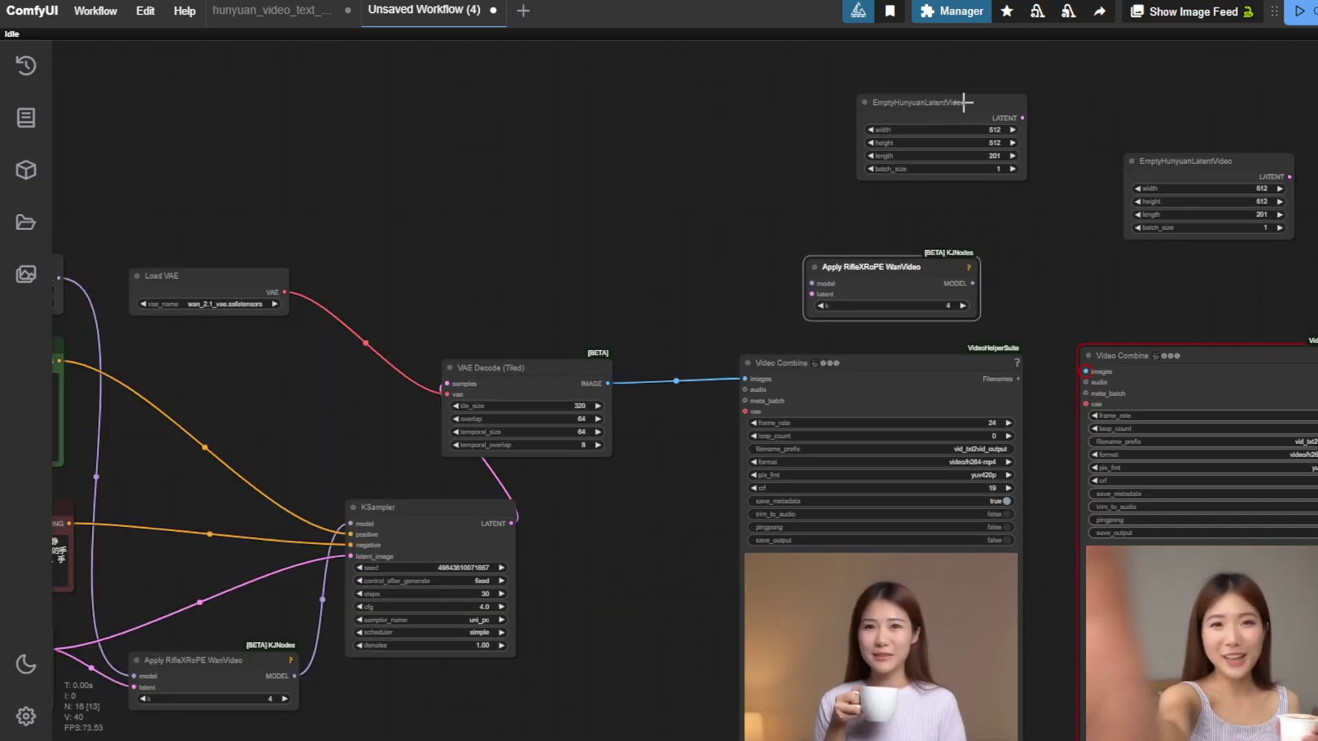
{"action": "left_click_drag", "start_coordinate": [961, 100], "coordinate": [899, 160]}
{"action": "left_click_drag", "start_coordinate": [1218, 160], "coordinate": [1206, 248]}
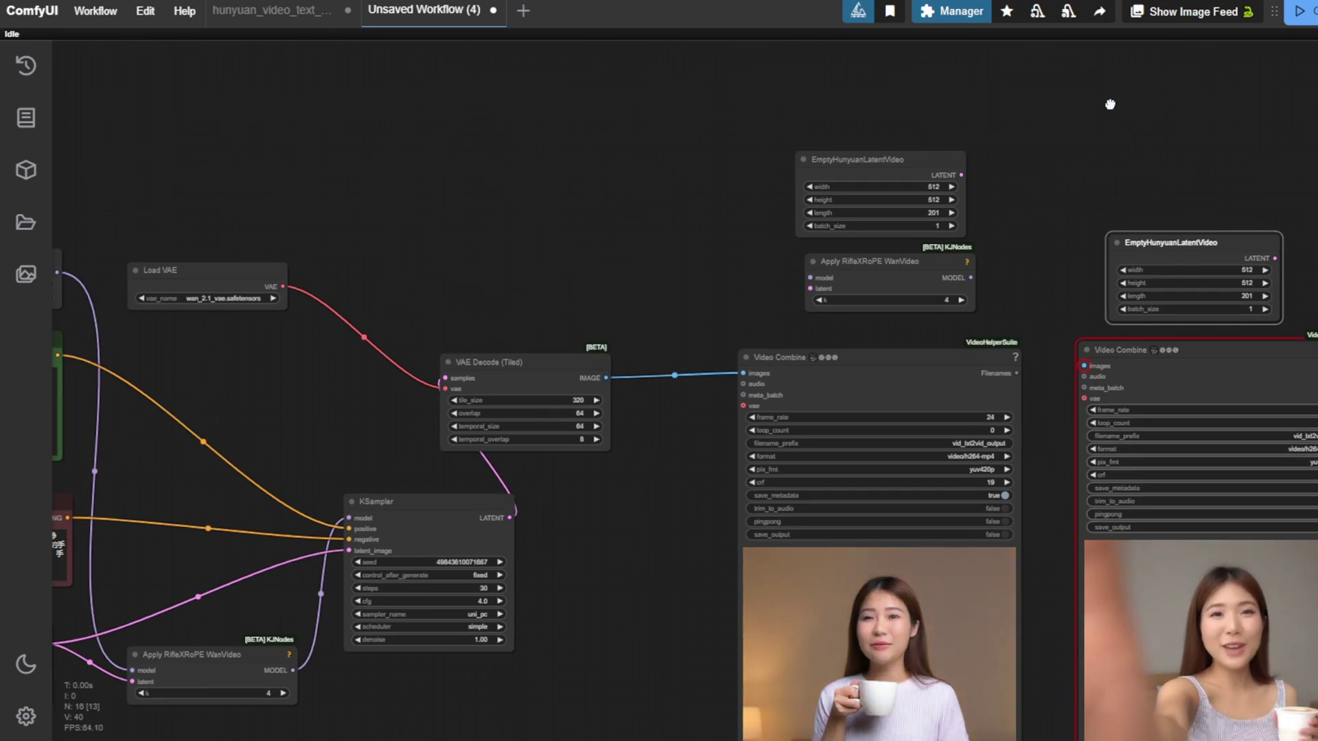
{"action": "scroll", "coordinate": [1044, 167], "scroll_direction": "down", "scroll_amount": 3}
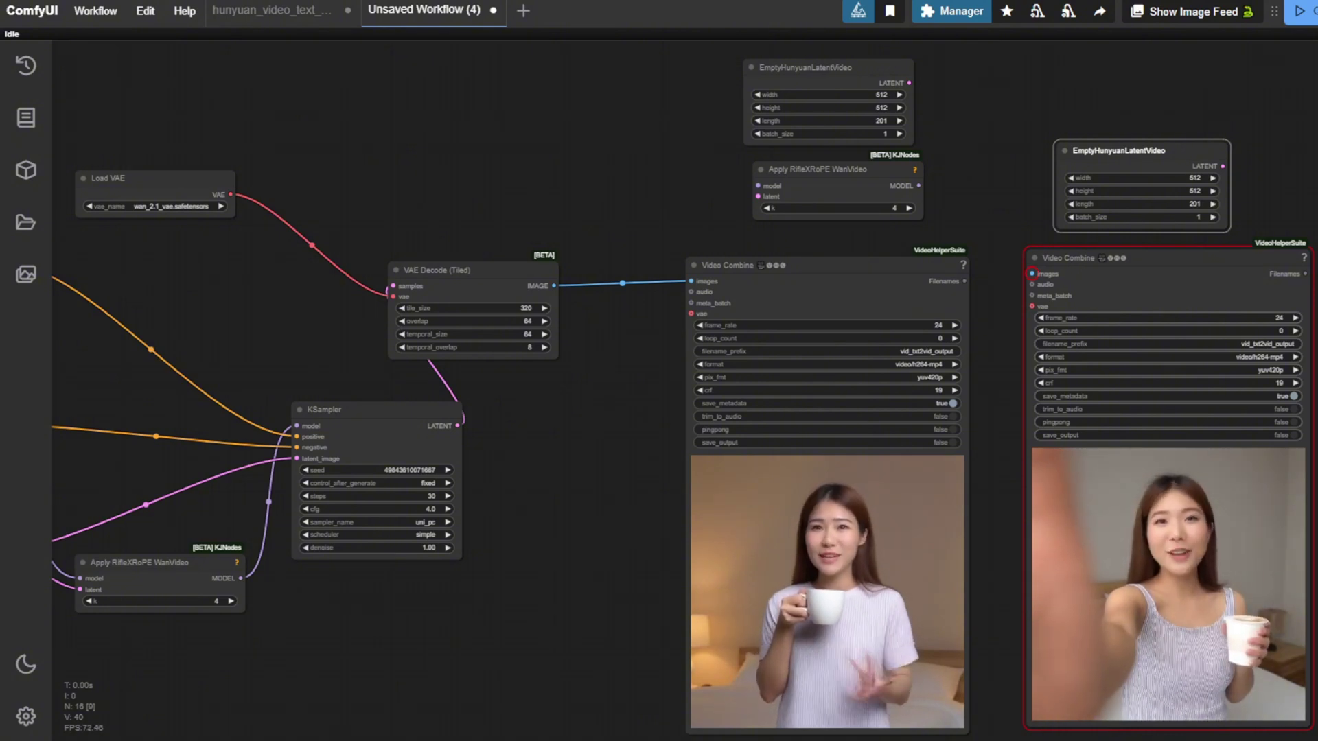
{"action": "scroll", "coordinate": [995, 583], "scroll_direction": "down", "scroll_amount": 3}
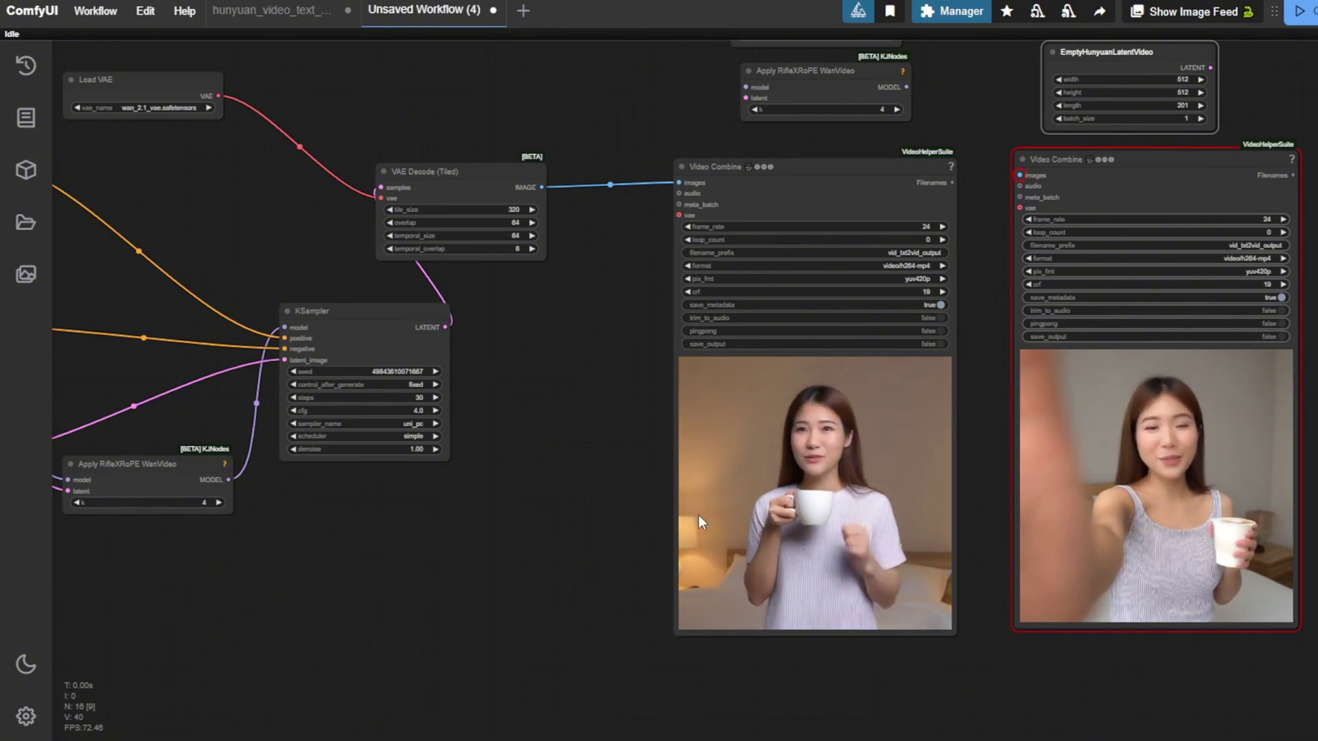
{"action": "scroll", "coordinate": [632, 495], "scroll_direction": "down", "scroll_amount": 1}
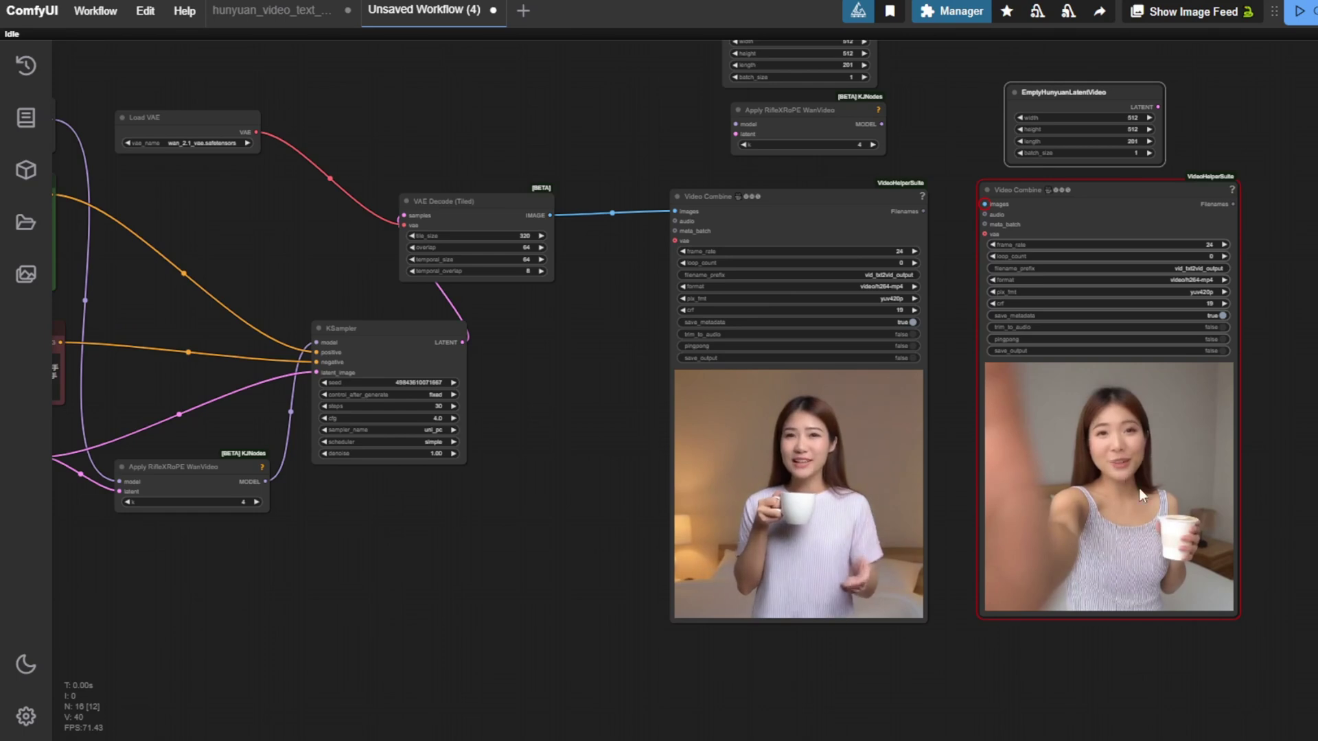
{"action": "scroll", "coordinate": [1193, 510], "scroll_direction": "up", "scroll_amount": 4}
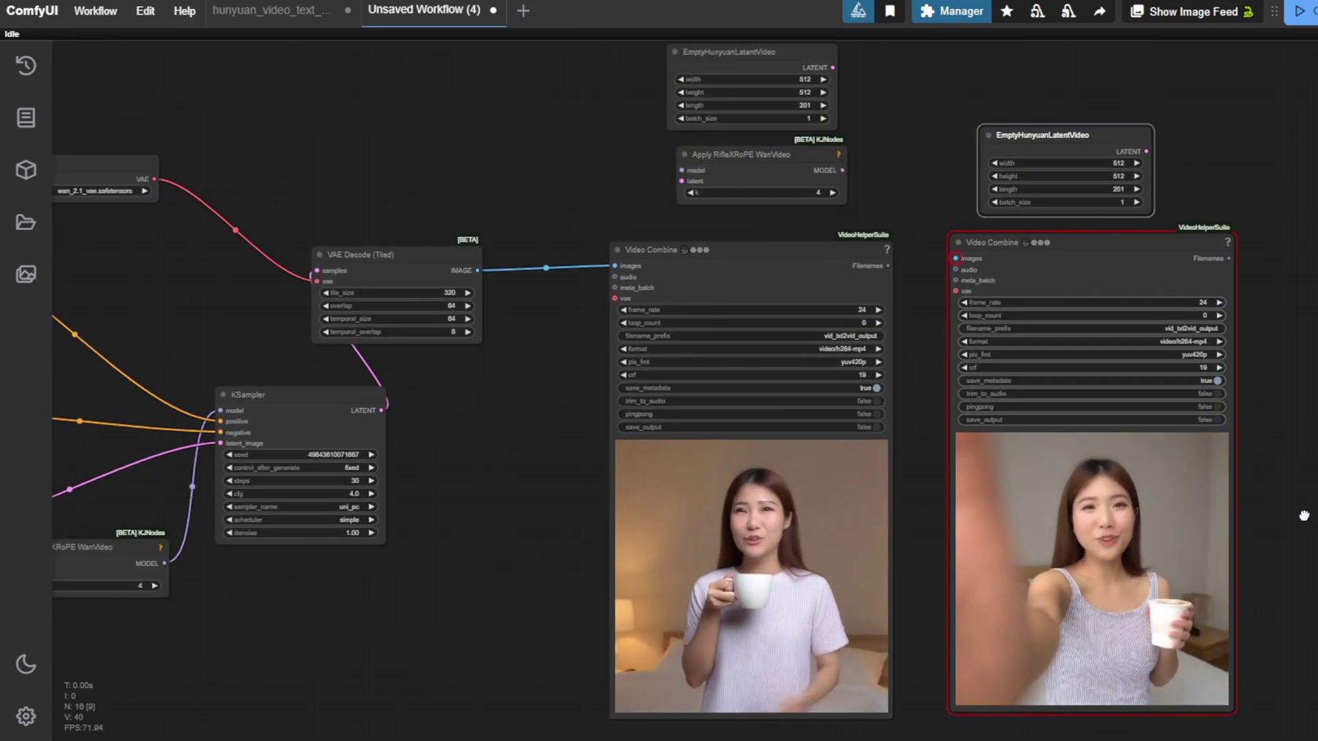
{"action": "left_click", "coordinate": [275, 9]}
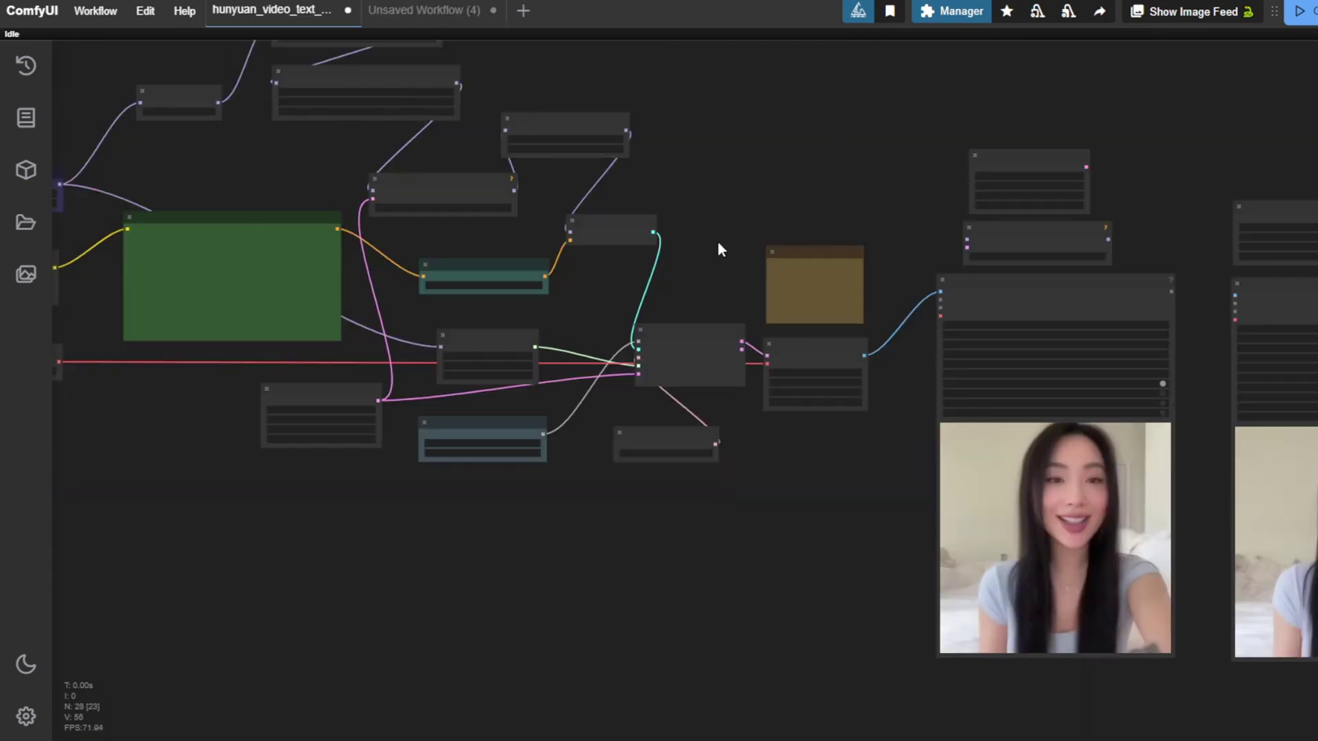
{"action": "left_click_drag", "start_coordinate": [833, 479], "coordinate": [636, 403]}
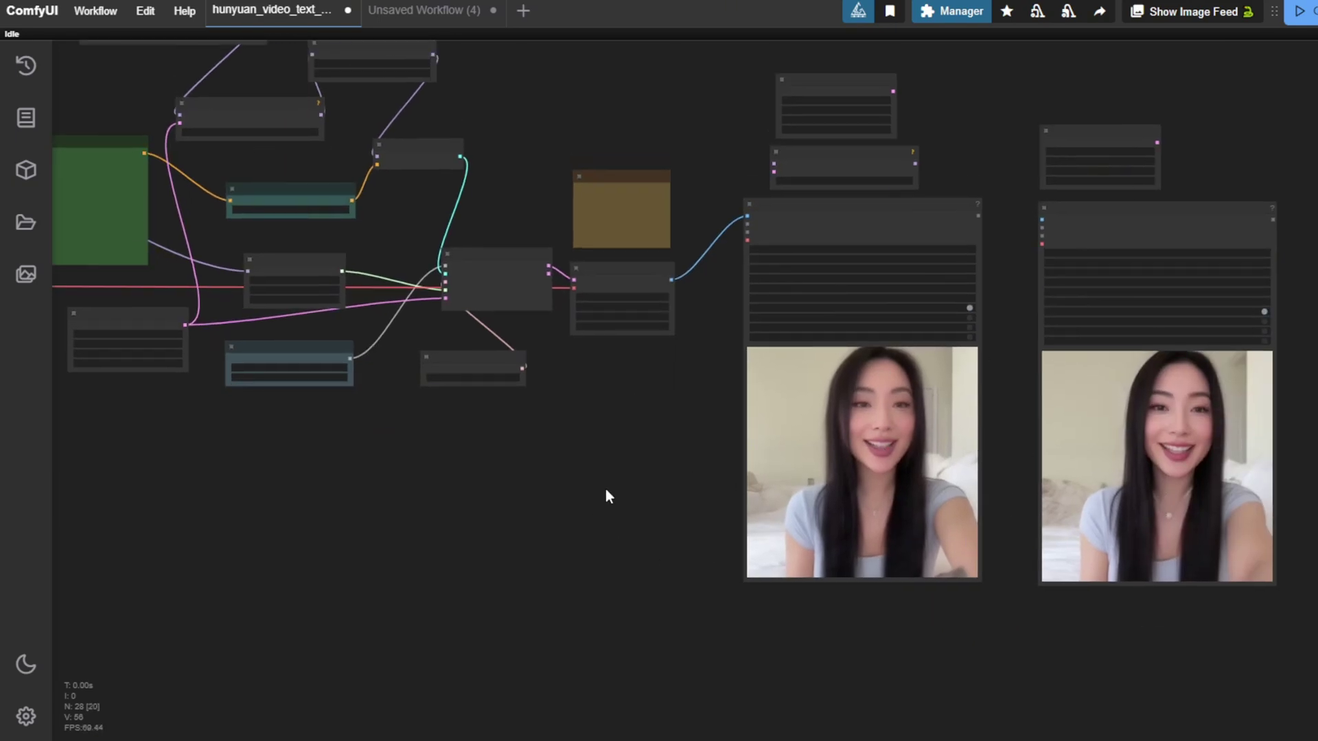
{"action": "left_click_drag", "start_coordinate": [605, 488], "coordinate": [432, 483]}
{"action": "scroll", "coordinate": [432, 483], "scroll_direction": "down", "scroll_amount": 3}
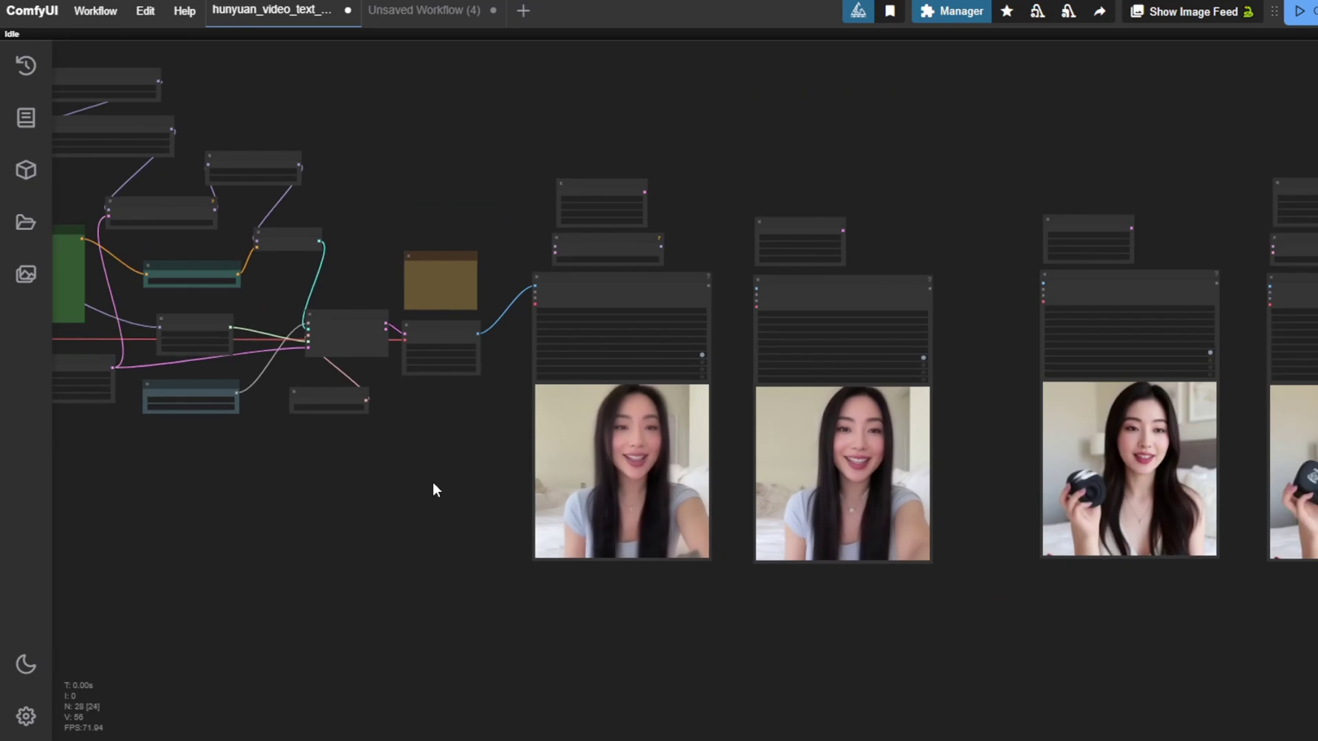